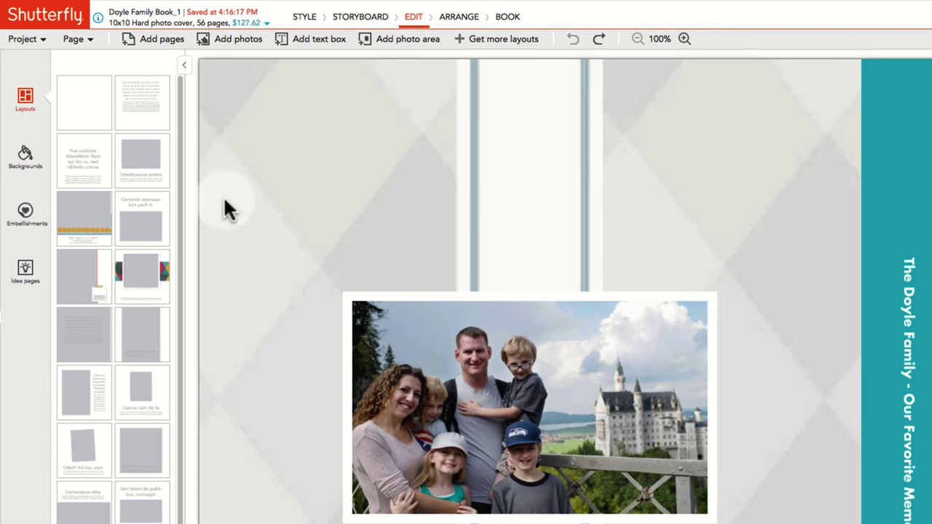
Step: Preview the monogram cover idea page, then apply the Family Love design to the front cover
left_click(25, 271)
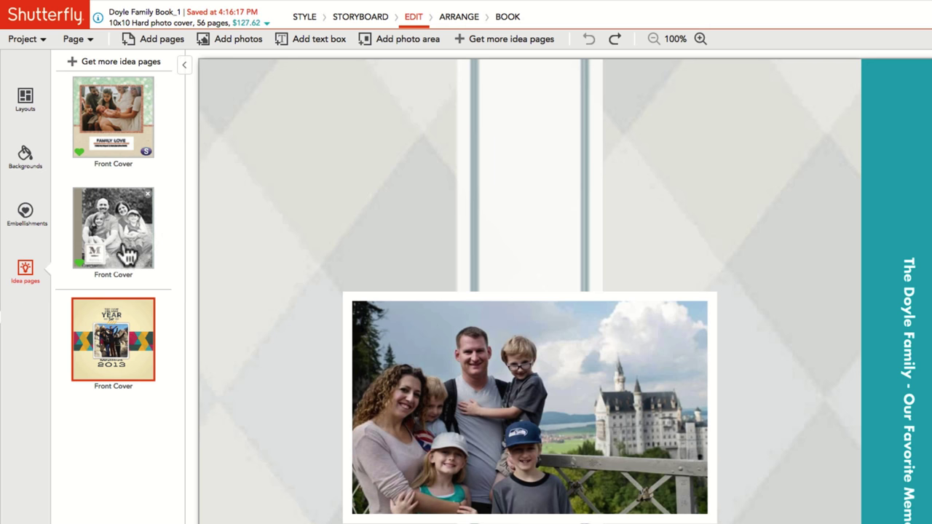
mouse_move(128, 252)
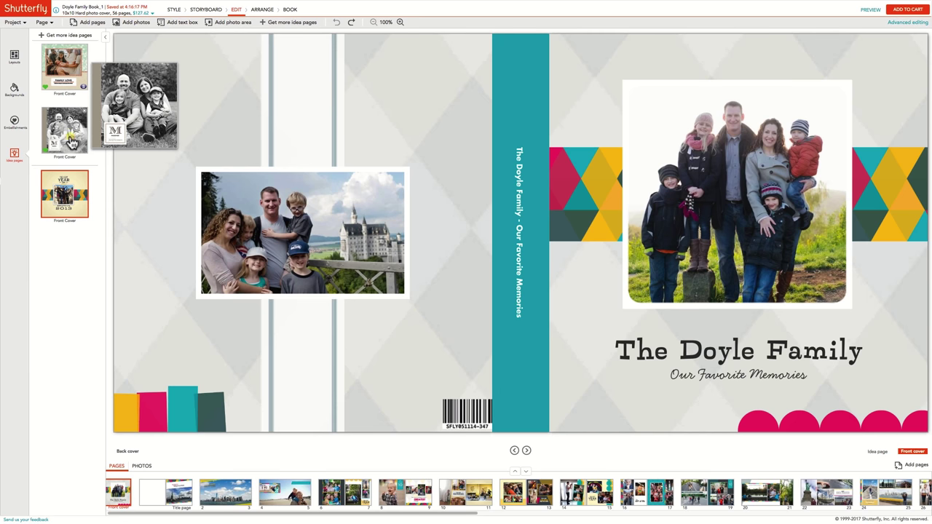
left_click(72, 140)
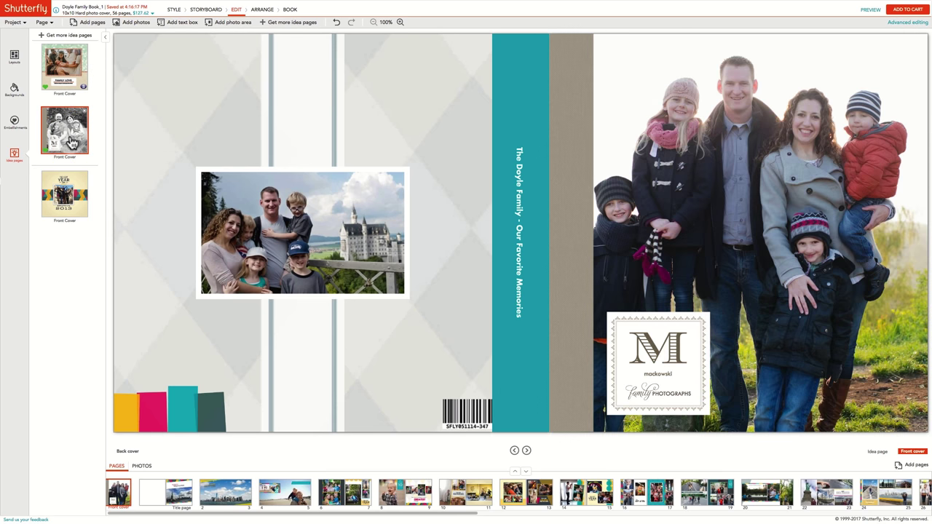
left_click(64, 67)
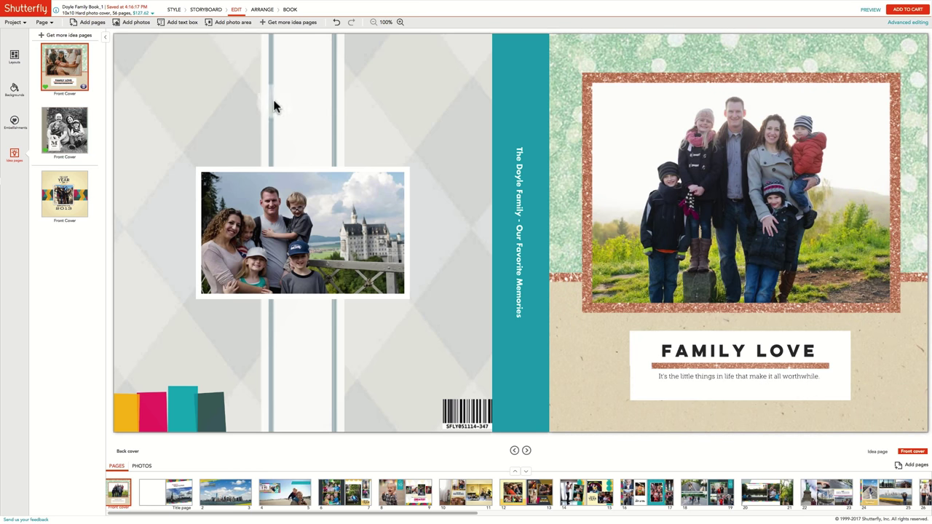
Step: Replace the FAMILY LOVE cover title with 'The Doyle Family' at font size 20
left_click(696, 356)
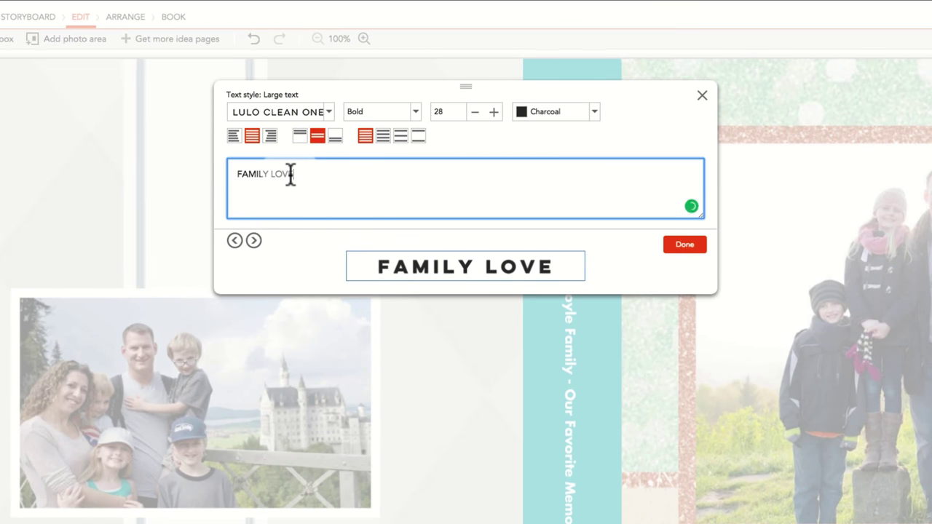
triple_click(291, 174)
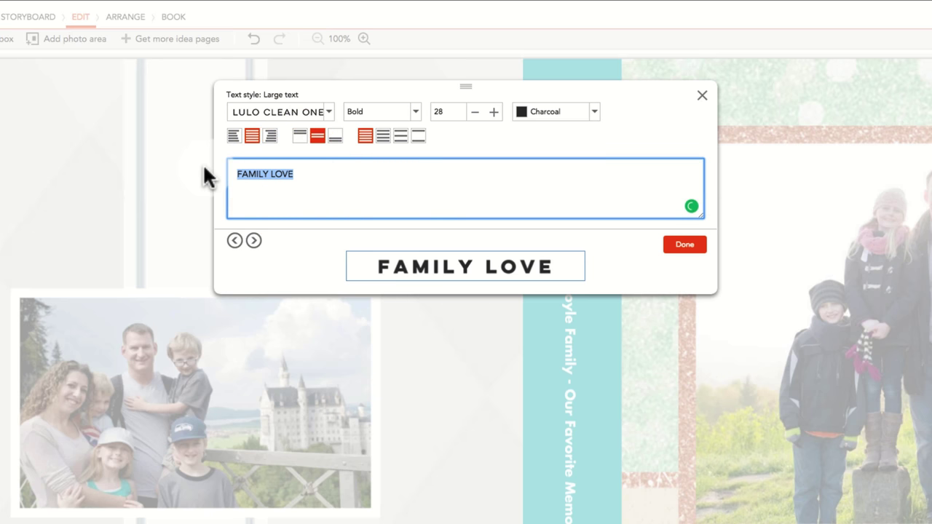
type("The Doyle Family")
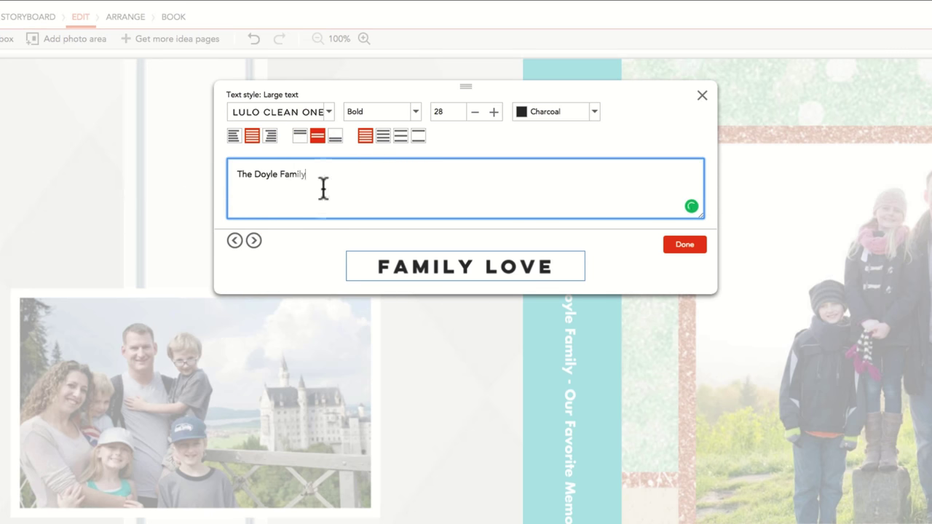
left_click(446, 118)
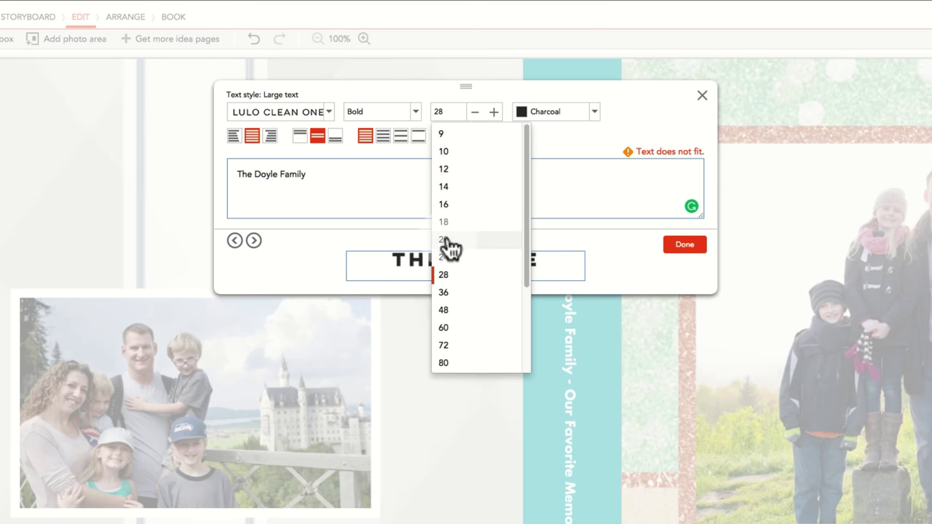
left_click(444, 240)
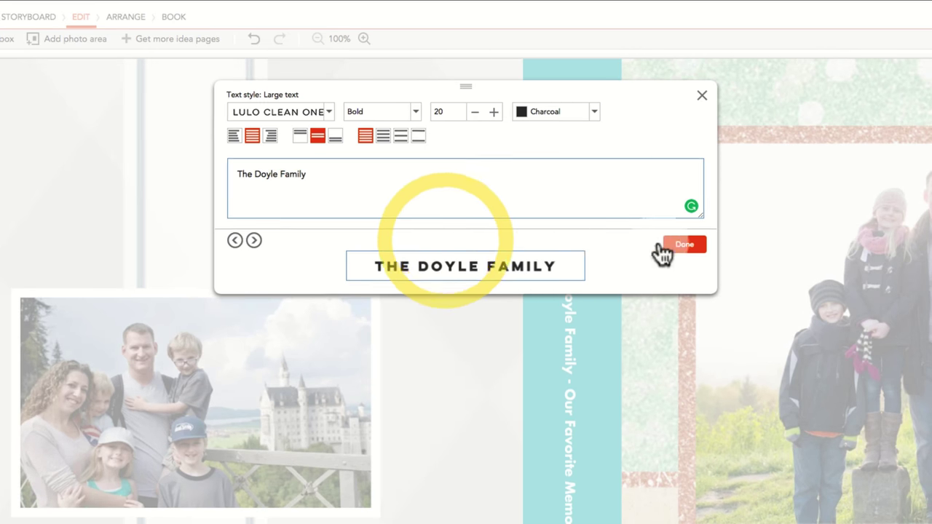
left_click(681, 245)
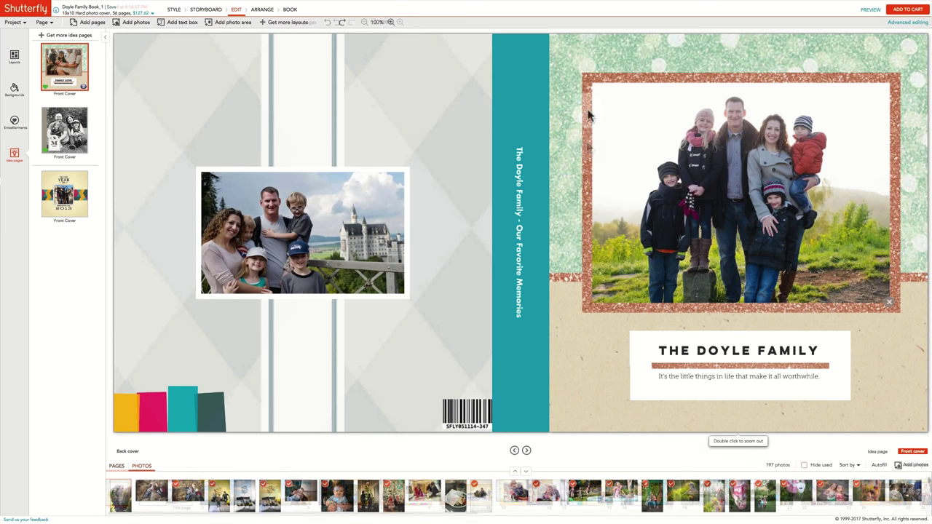
Step: Give the front cover the dark charcoal background
left_click(13, 90)
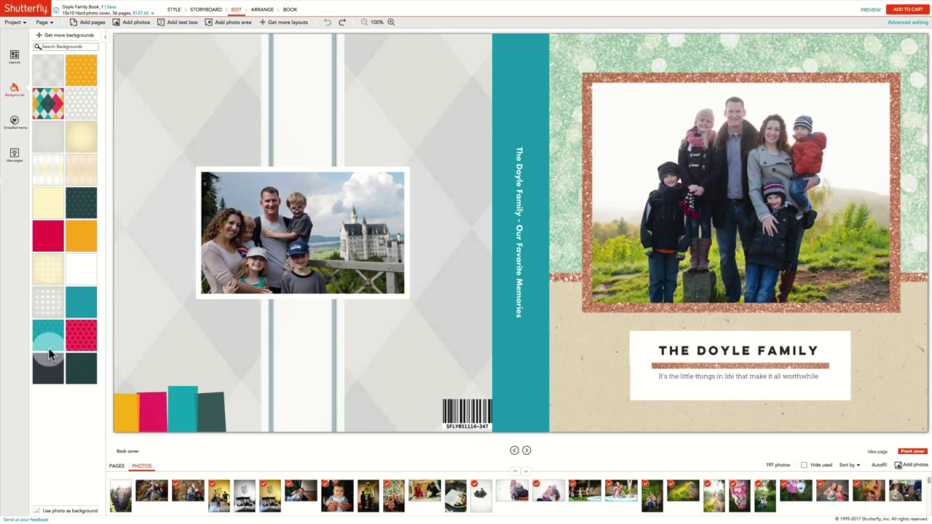
left_click(50, 372)
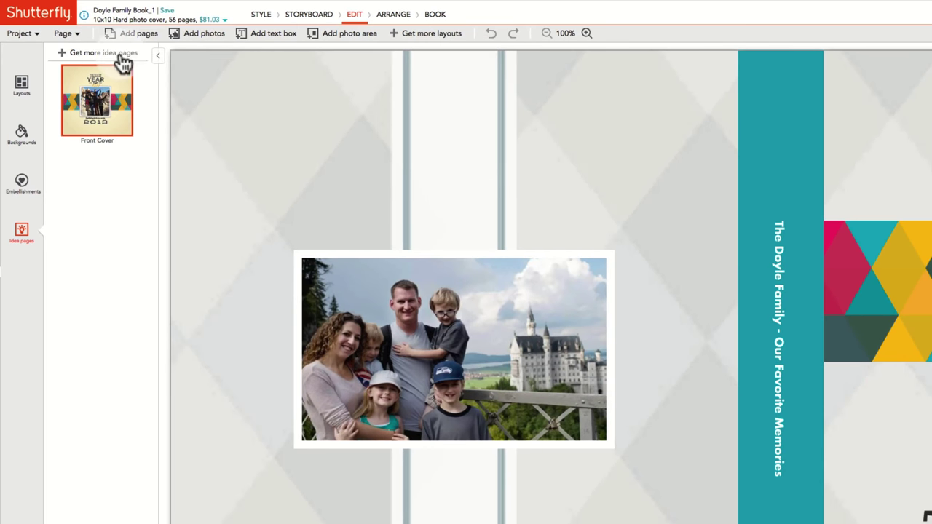
Step: Filter more idea pages to the Family occasion and add the black-and-white family front cover
left_click(102, 53)
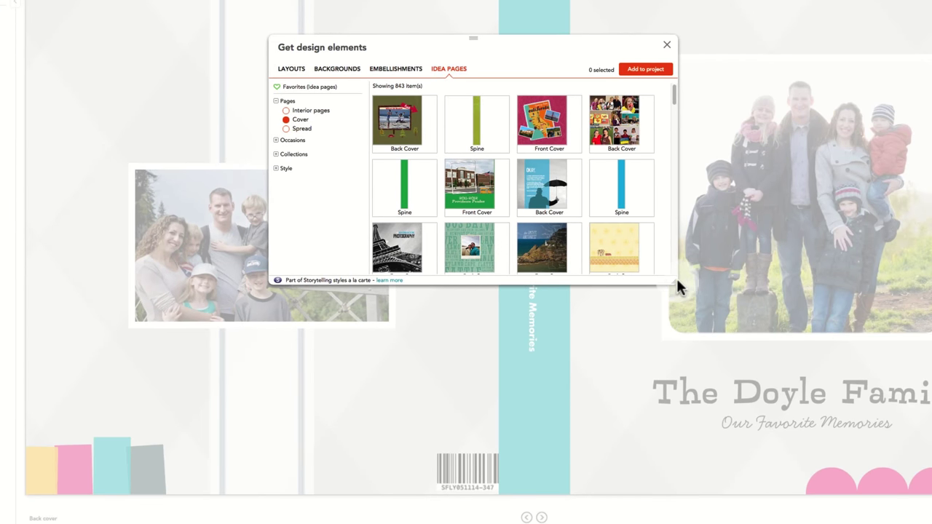
left_click_drag(675, 281, 713, 489)
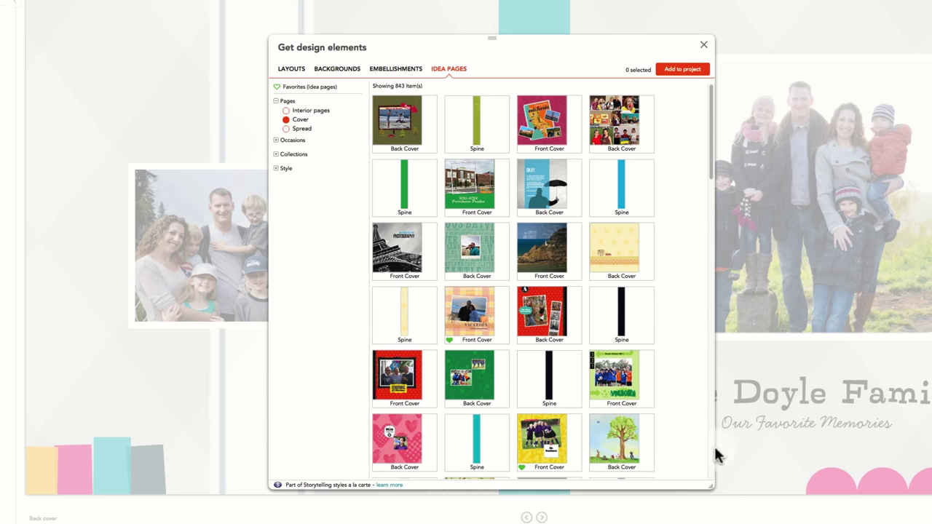
left_click(277, 141)
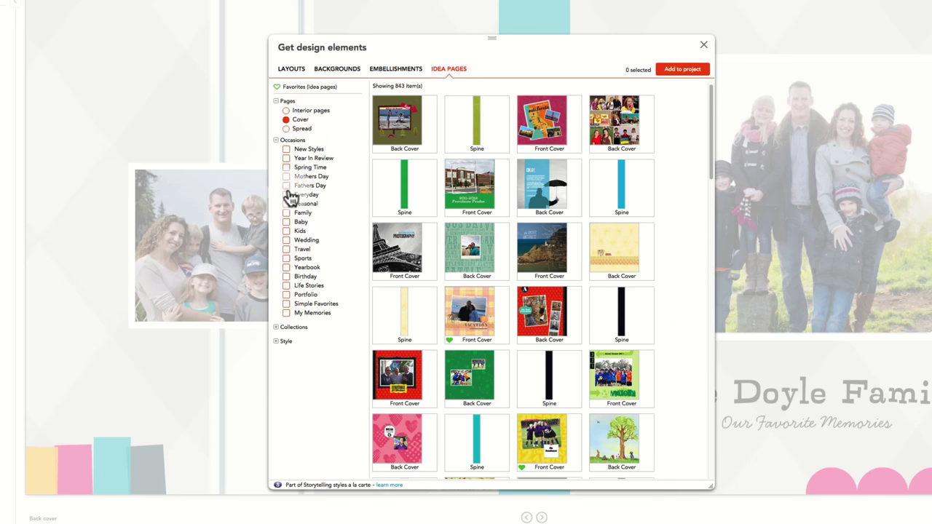
left_click(286, 213)
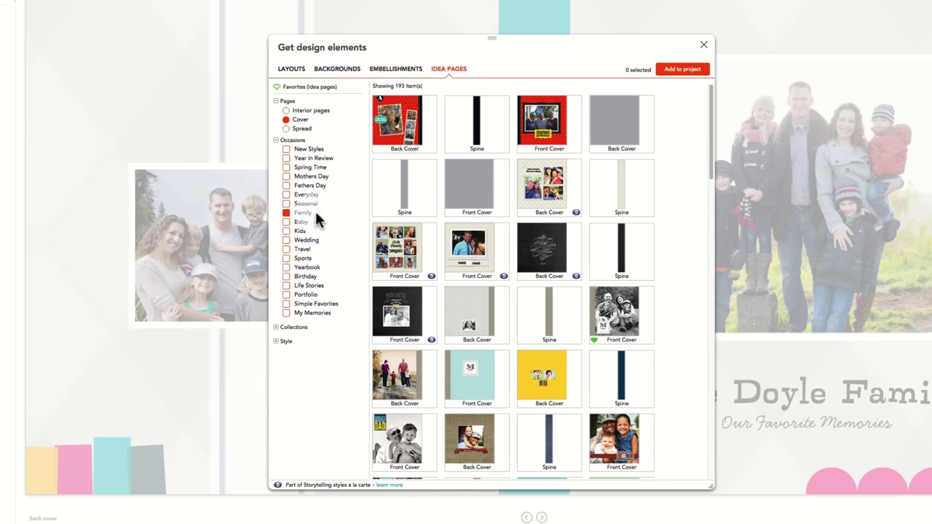
left_click(615, 320)
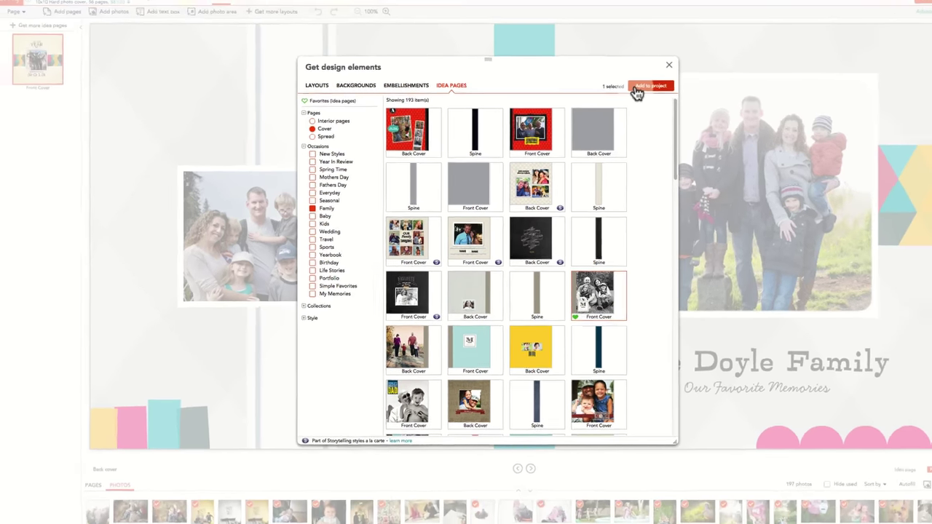
left_click(638, 89)
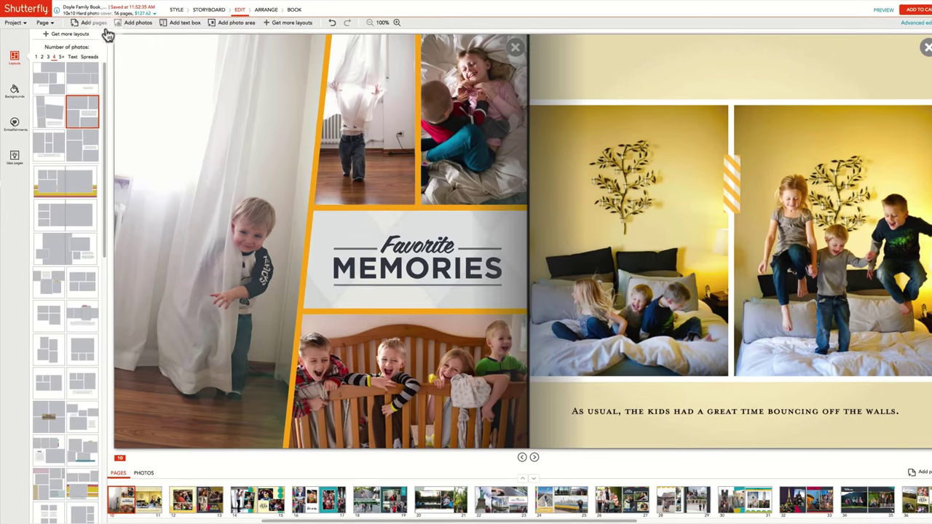
Step: Set project-wide medium text to Futura Book, size 20, Taupe colour
left_click(53, 21)
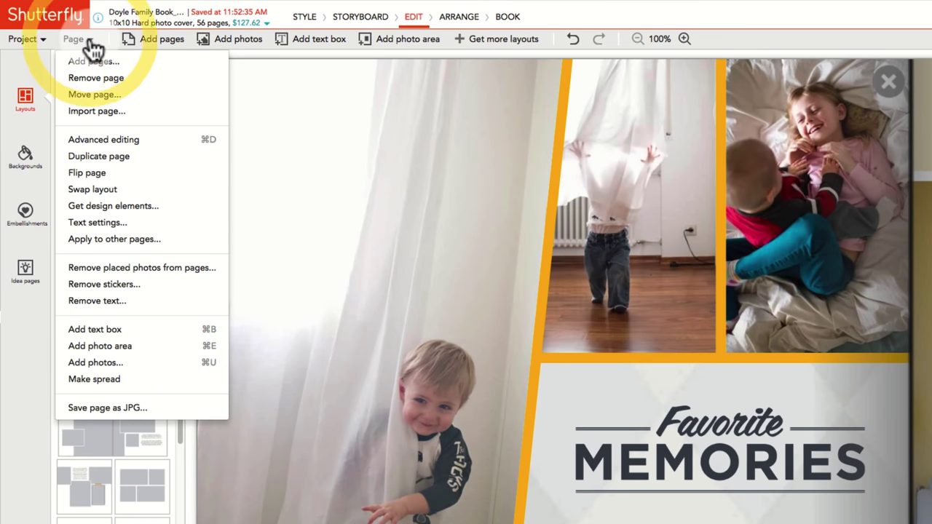
left_click(104, 224)
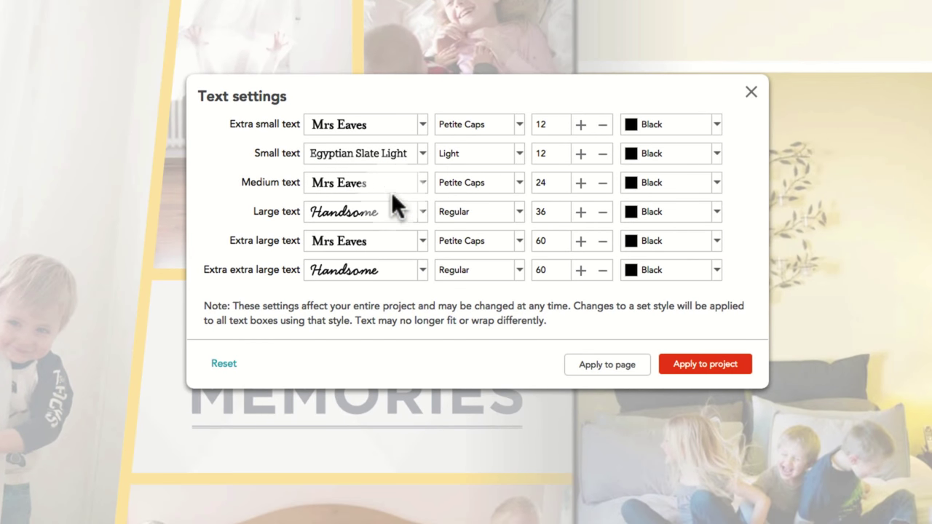
left_click(422, 182)
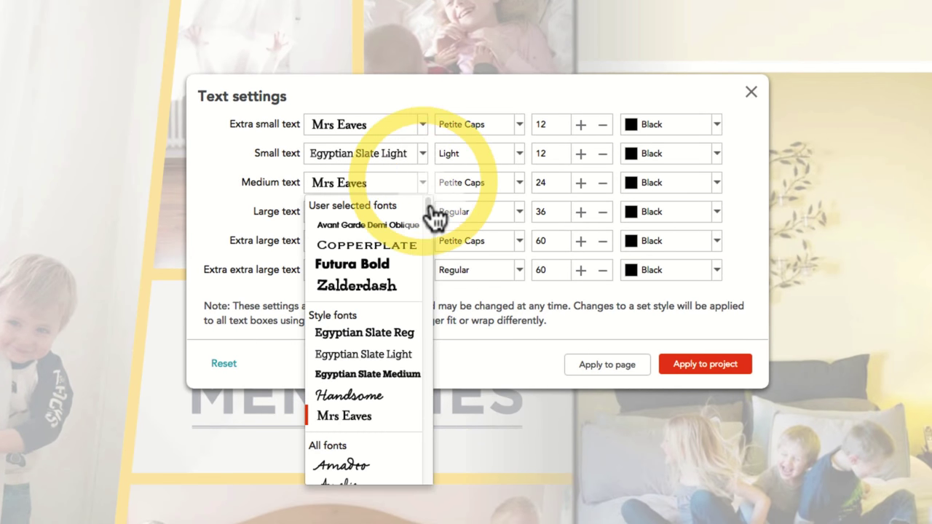
left_click_drag(430, 211, 424, 351)
left_click(336, 340)
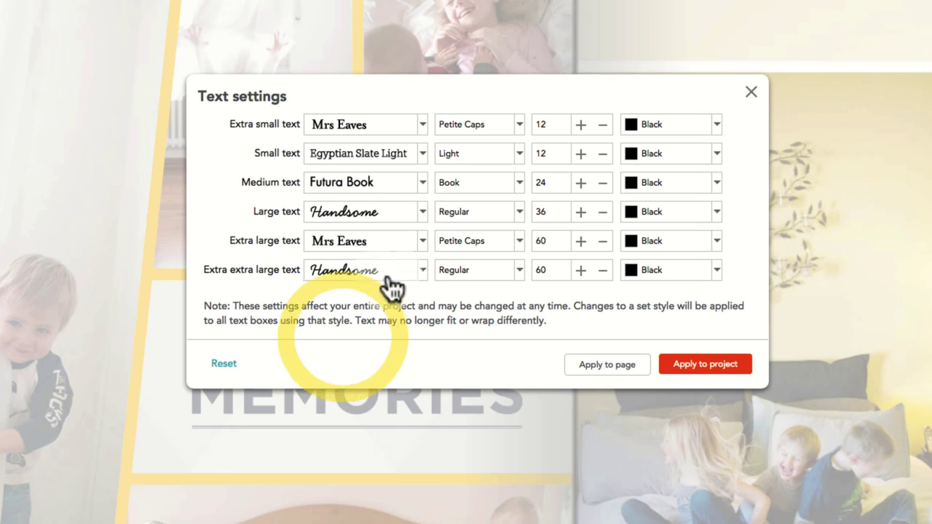
left_click(599, 184)
left_click(718, 183)
left_click(668, 233)
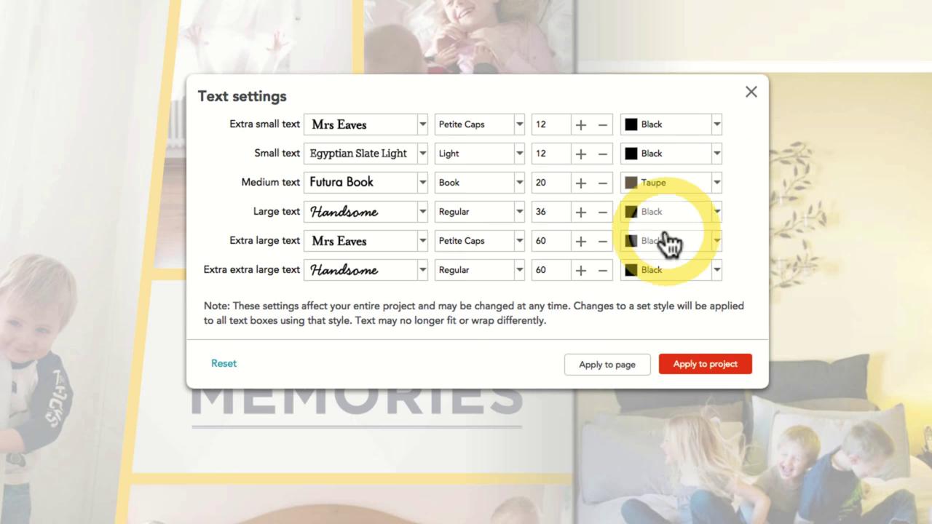
left_click(697, 364)
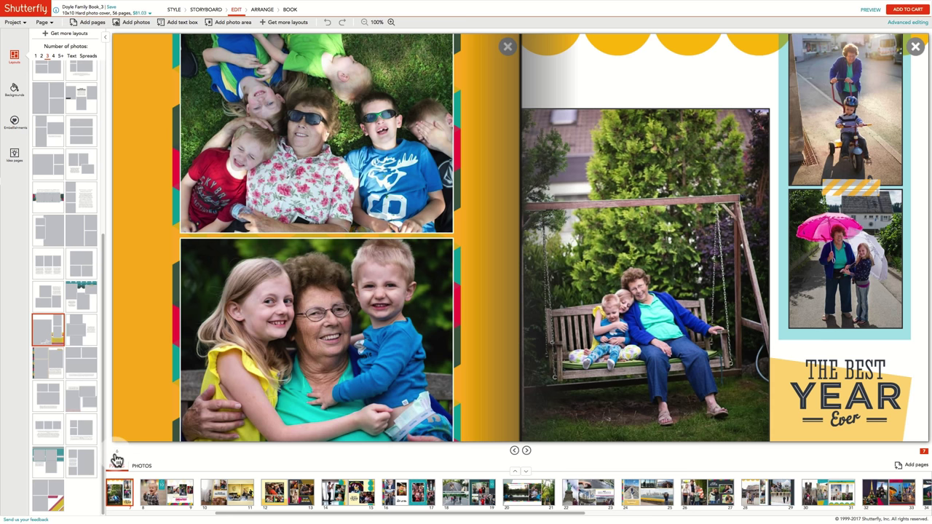
Step: Copy page 6's orange background to all other pages of the book
left_click(149, 110)
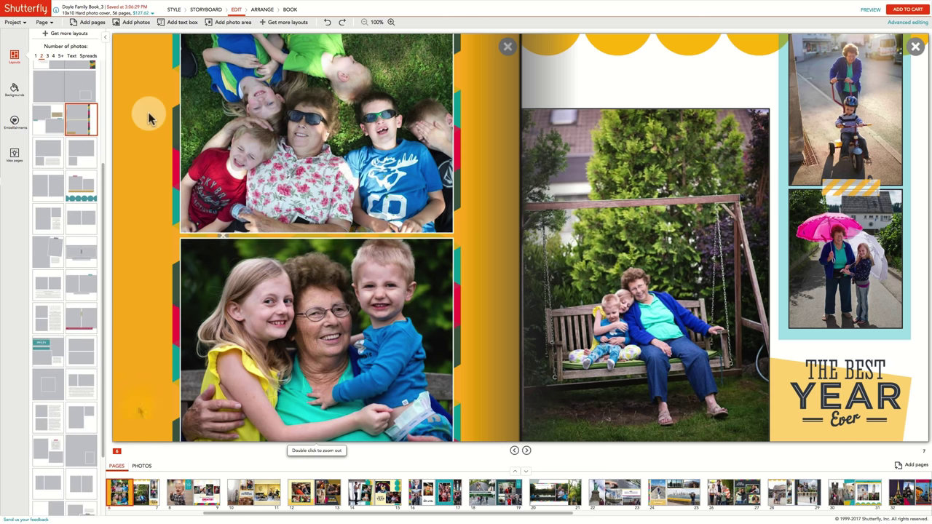
left_click(44, 23)
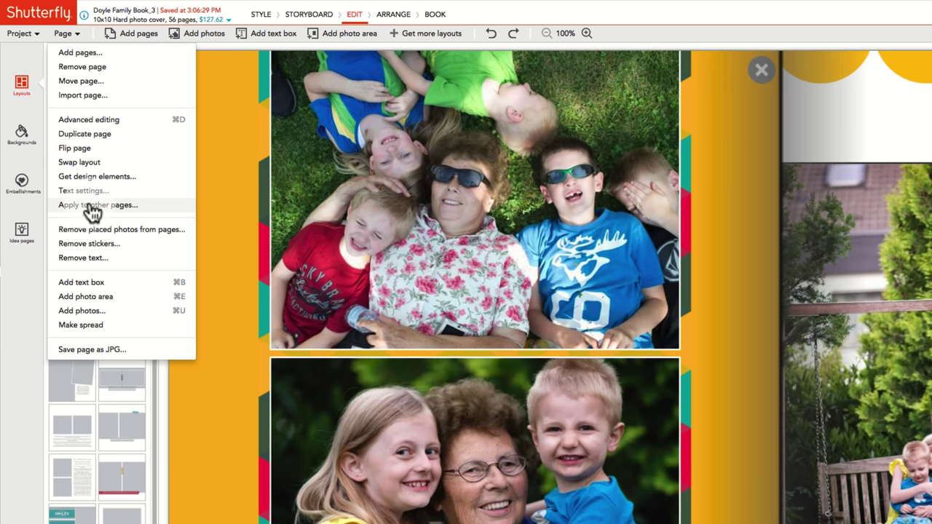
left_click(91, 210)
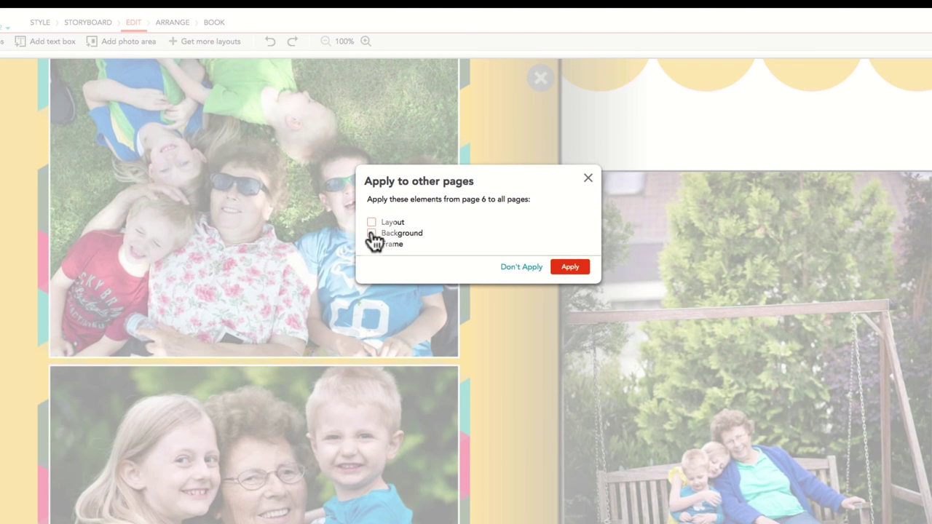
left_click(371, 233)
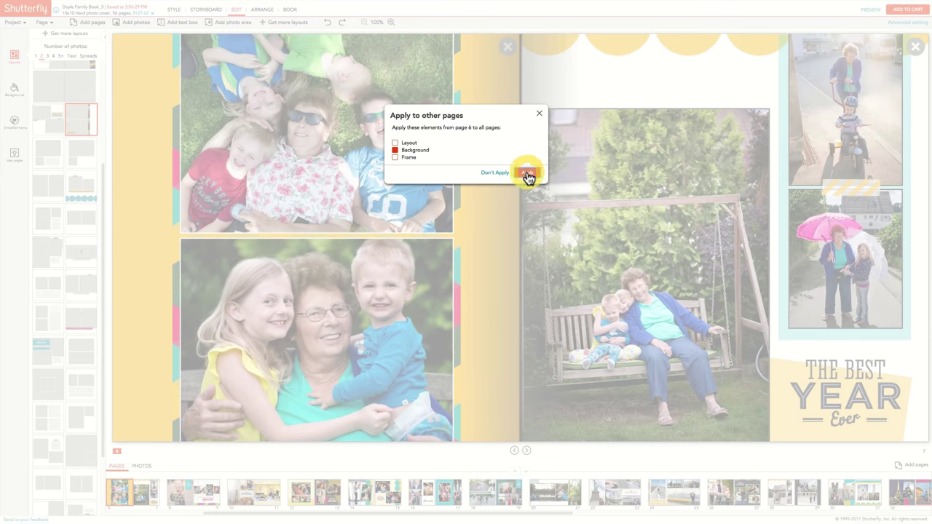
left_click(527, 174)
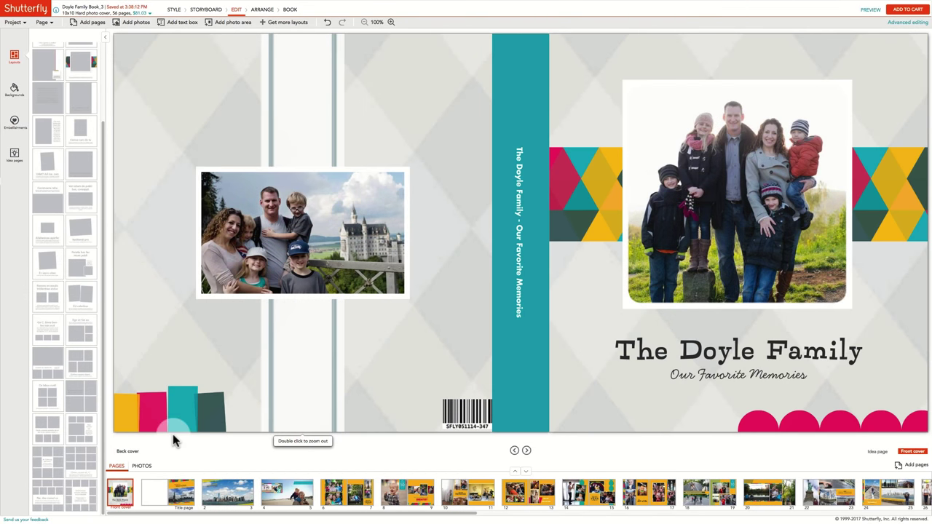
Step: Open the pages 18–19 spread from the page filmstrip and undo its background colour change
left_click(118, 467)
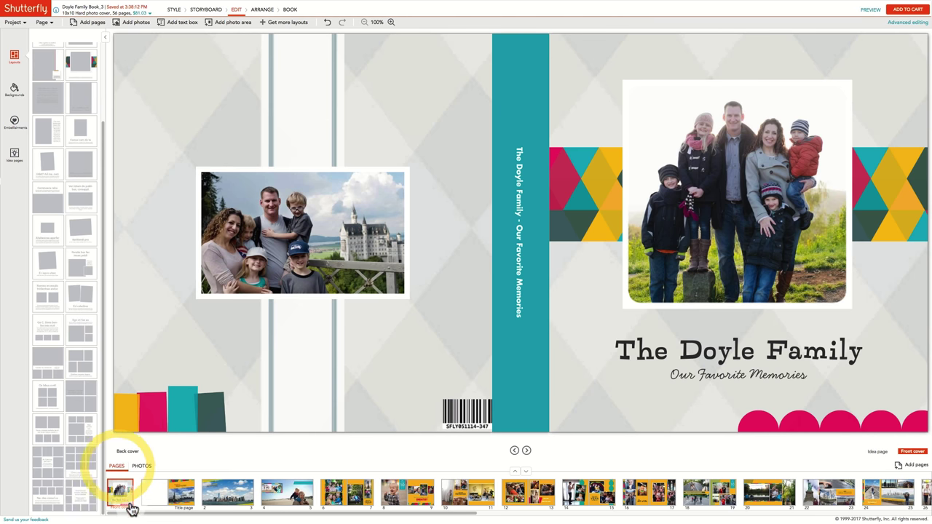
left_click_drag(133, 516, 262, 510)
left_click(413, 492)
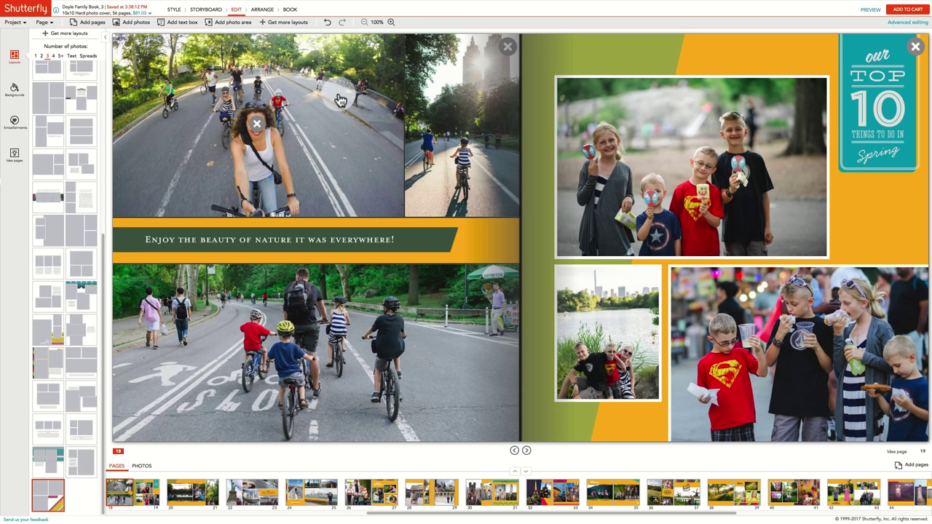
left_click(328, 24)
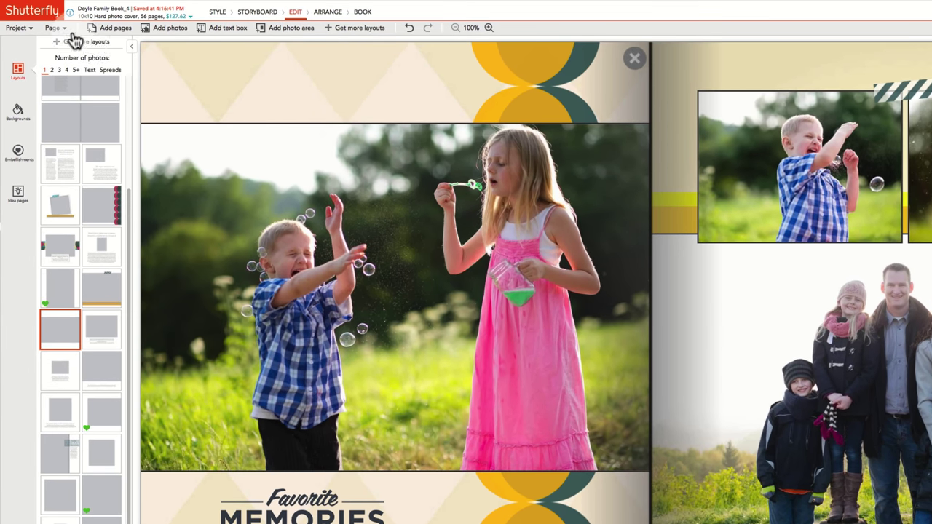
left_click(61, 30)
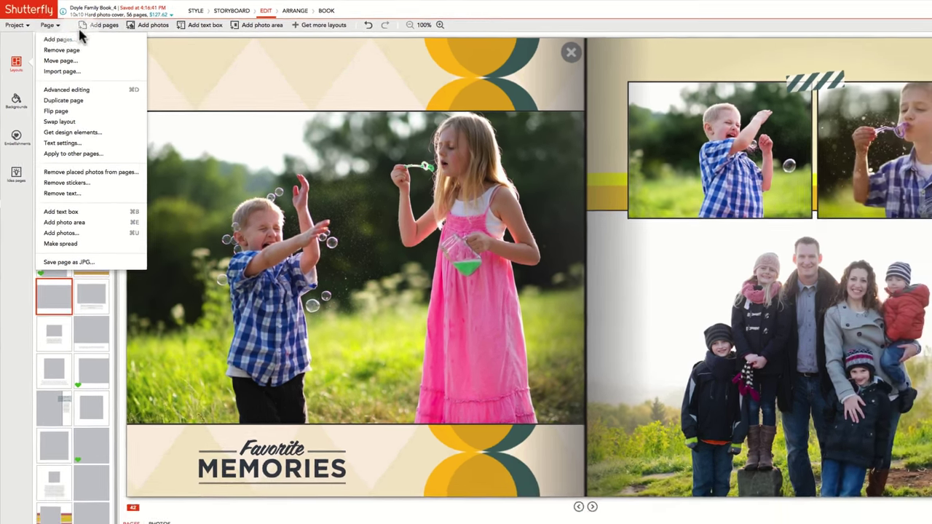
left_click(271, 91)
left_click(223, 75)
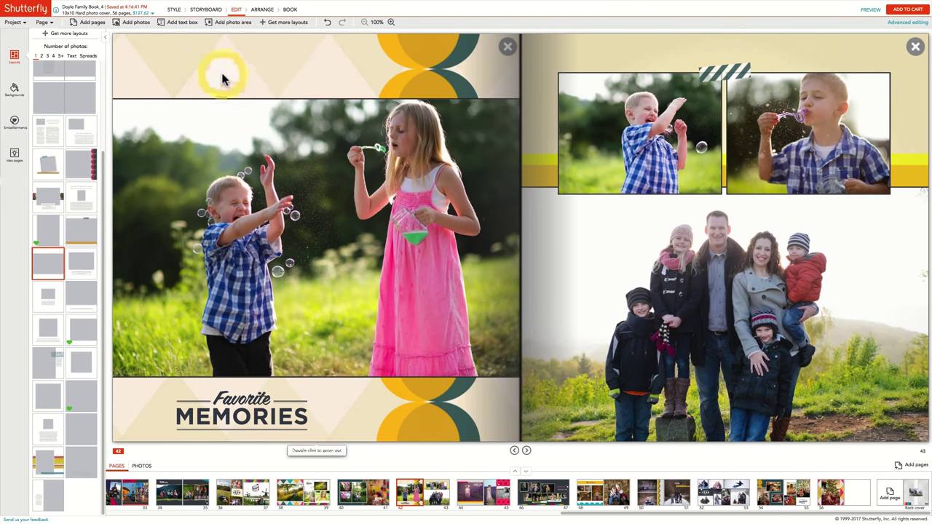
Step: Add a new text box to page 42 and move it into the top banner
key("super+d")
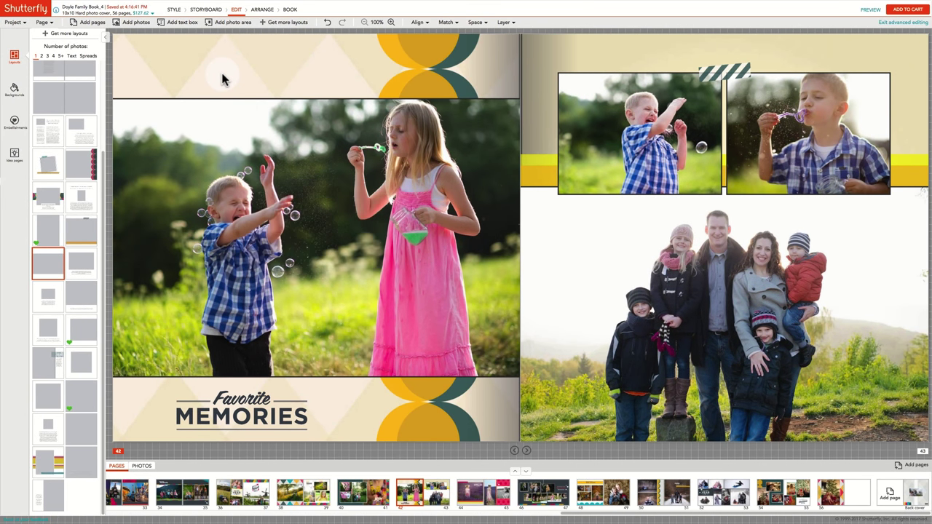
key("super+d")
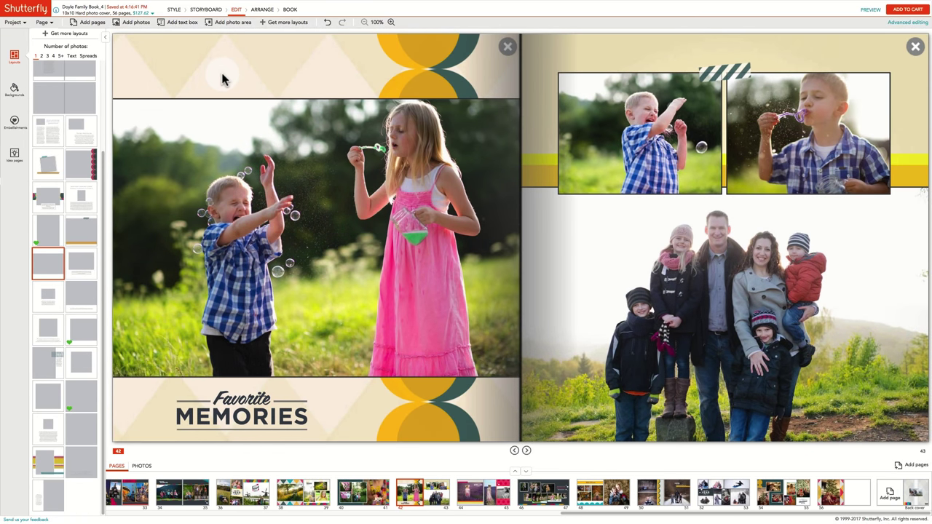
key("super+b")
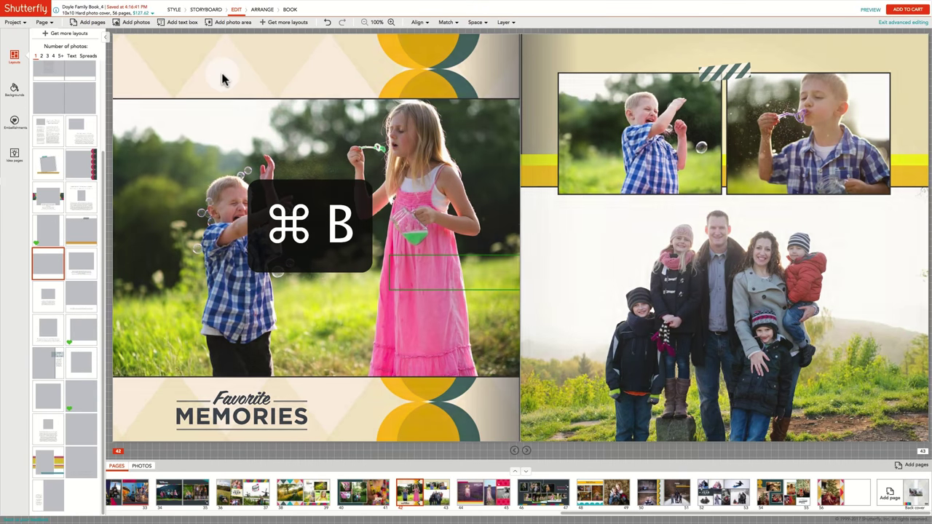
left_click_drag(464, 283, 217, 75)
left_click(303, 79)
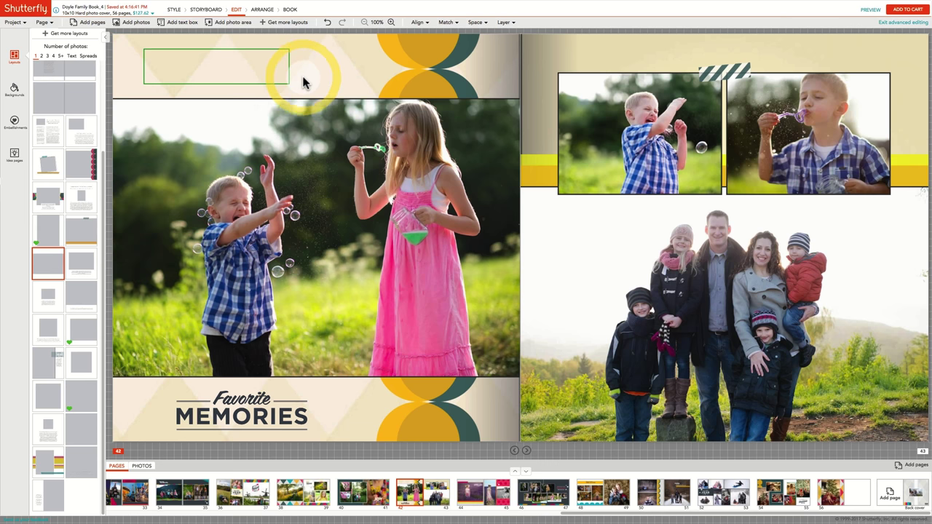
Step: Add a photo area over the bubbles photo, widen the banner text box, and shrink the area to a 3.43-inch square
key("super+e")
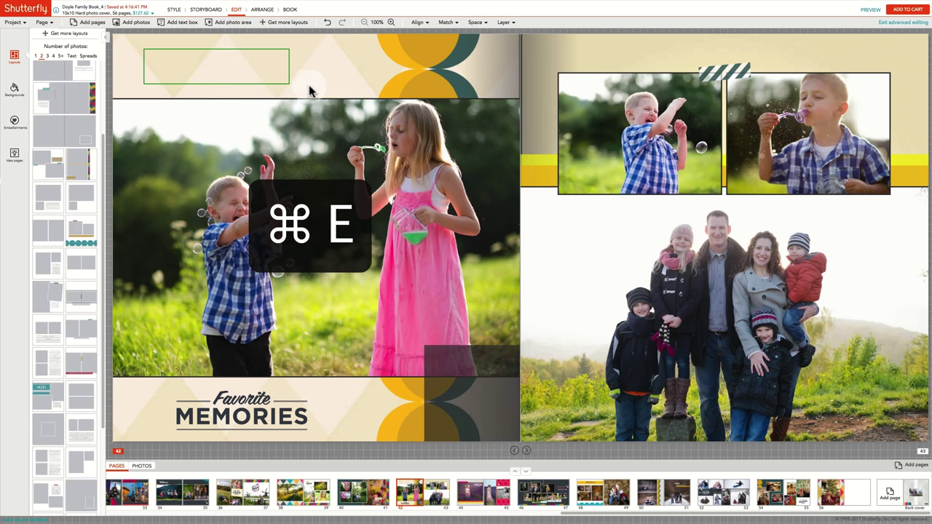
left_click_drag(461, 370, 363, 279)
left_click(270, 69)
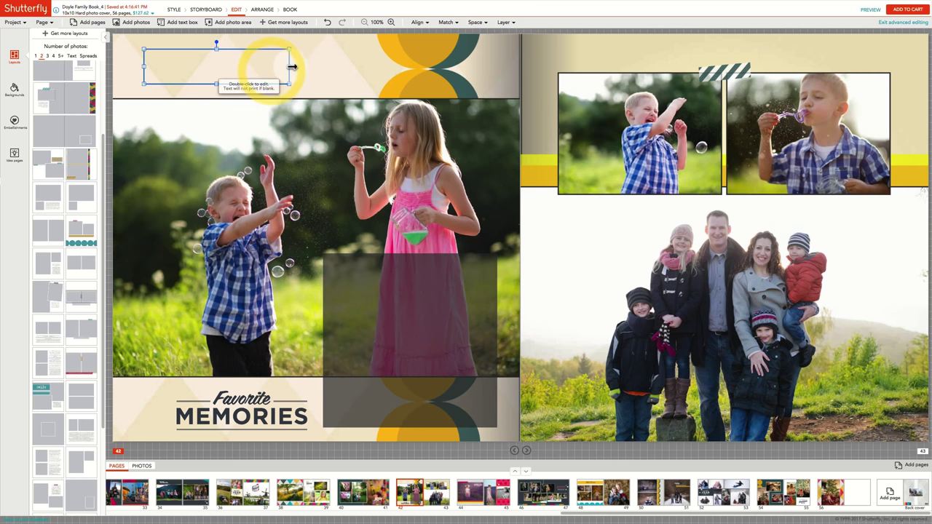
left_click_drag(291, 66, 362, 70)
left_click(357, 276)
left_click_drag(323, 254, 349, 287)
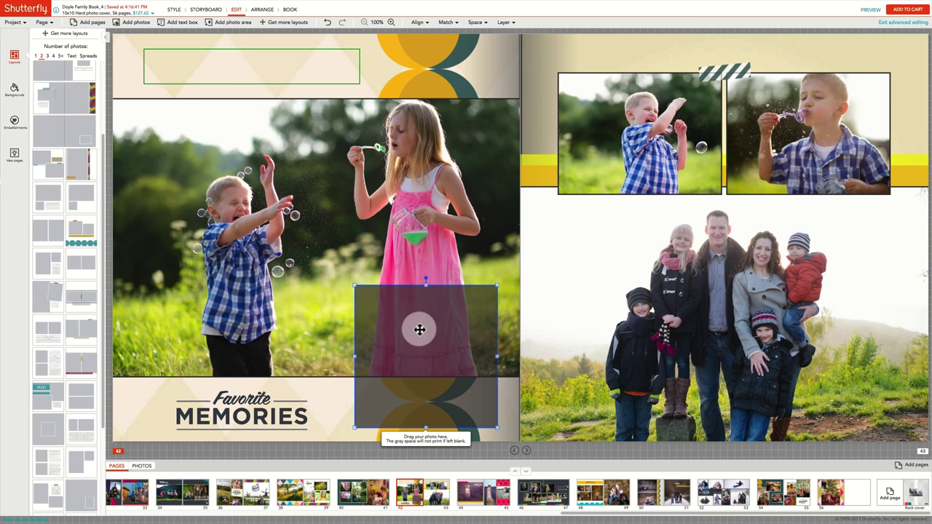
left_click_drag(418, 328, 408, 330)
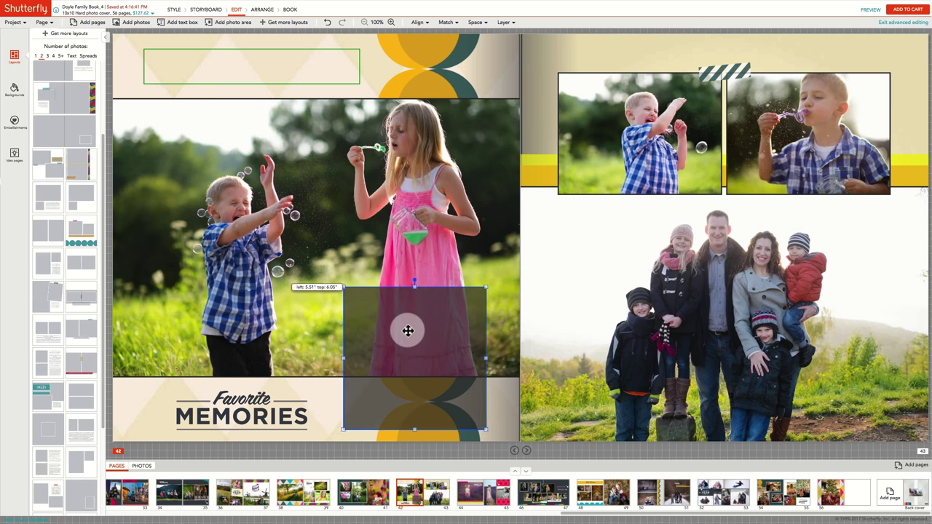
left_click(327, 235)
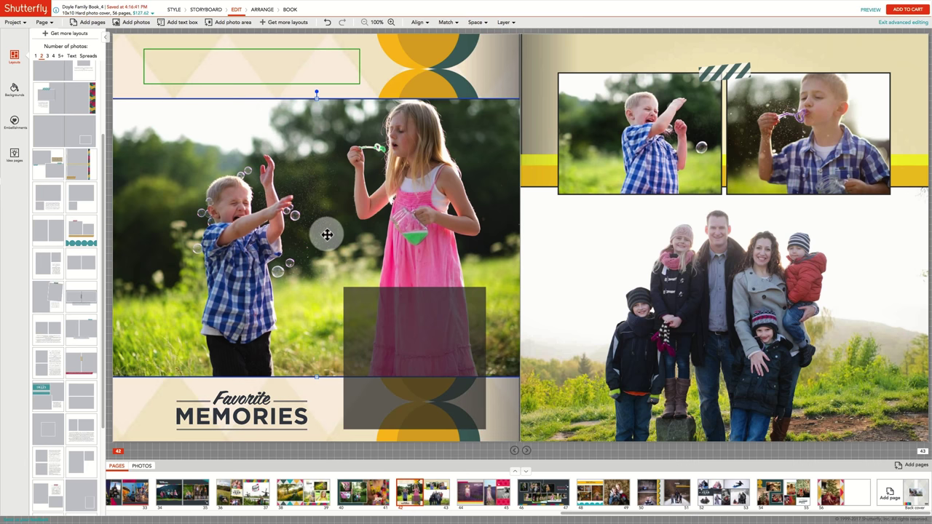
Step: Save the book and switch on advanced editing for the pages 36–37 spread
key("super+s")
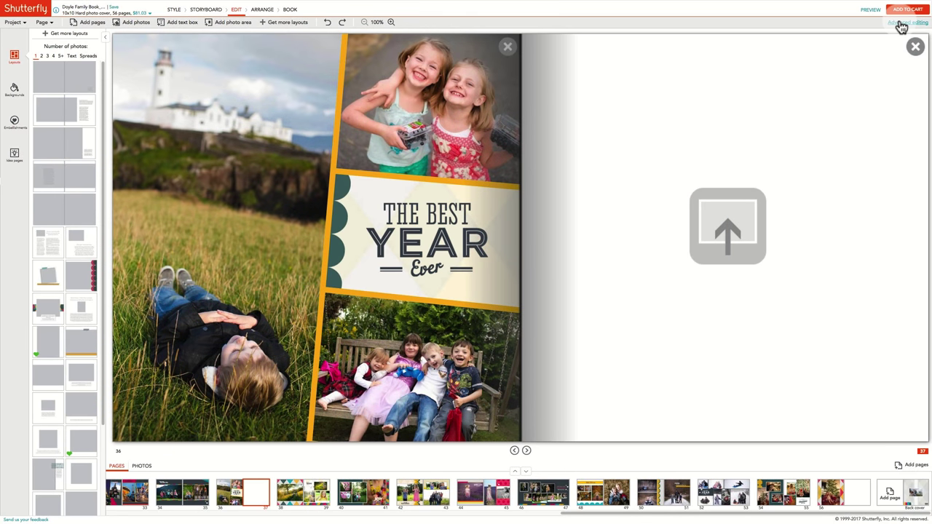
left_click(903, 23)
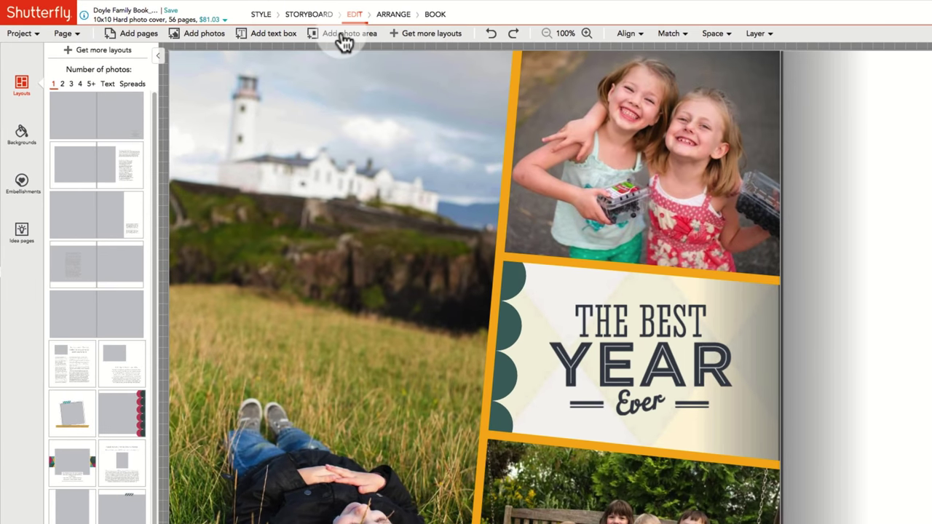
Step: Add empty photo areas to the blank right-hand page 37
left_click(340, 37)
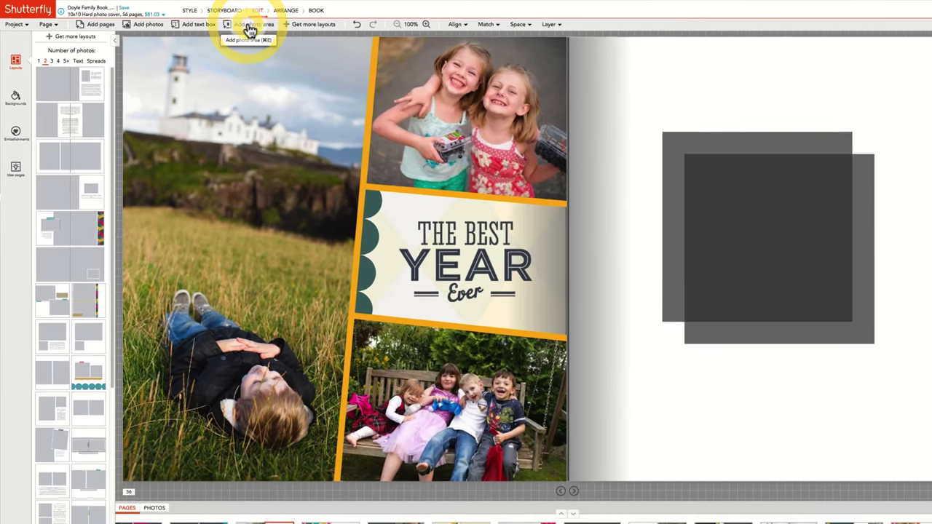
left_click(250, 29)
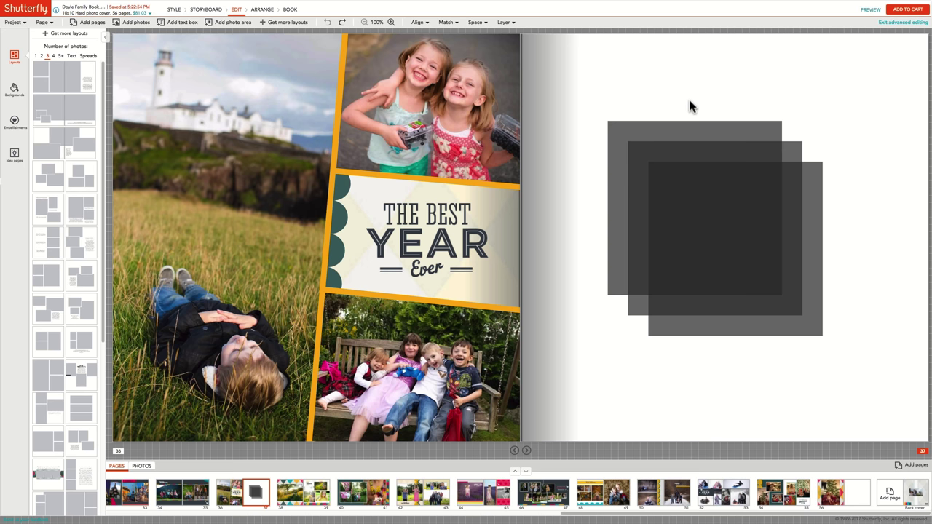
Step: Move the top photo area to page 37's top-left corner, narrow it and shorten it to 3.33 inches
left_click(685, 132)
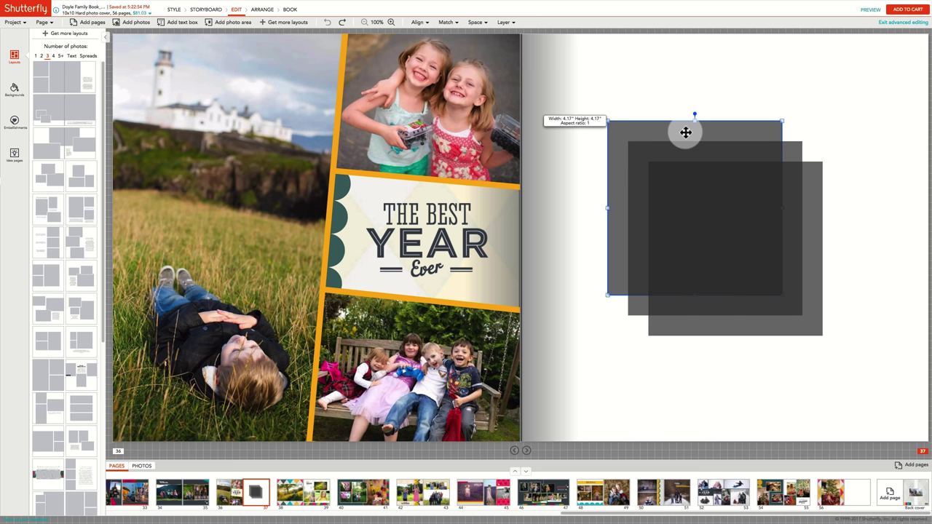
left_click_drag(685, 132, 616, 56)
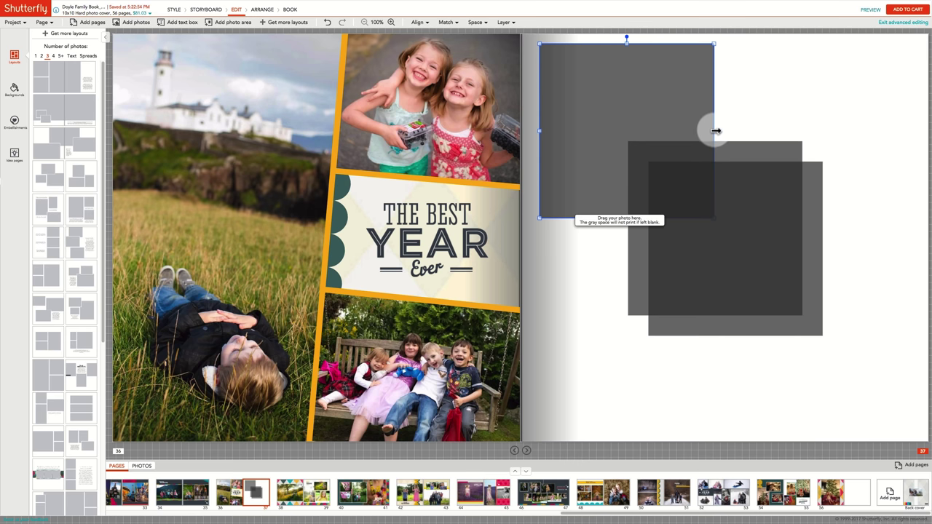
left_click_drag(716, 131, 637, 128)
left_click_drag(588, 216, 591, 169)
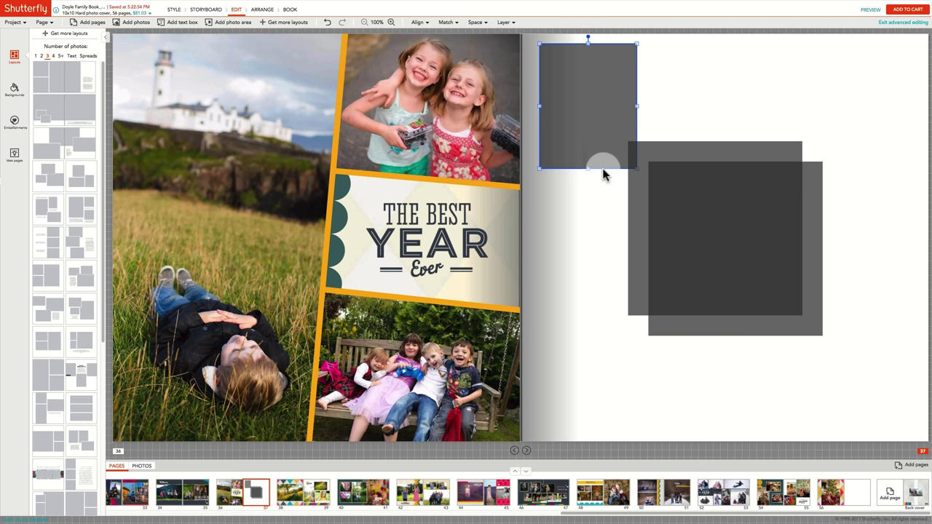
Step: Select all three photo areas and apply Match width and height
left_click(727, 152, "shift")
left_click(811, 203, "shift")
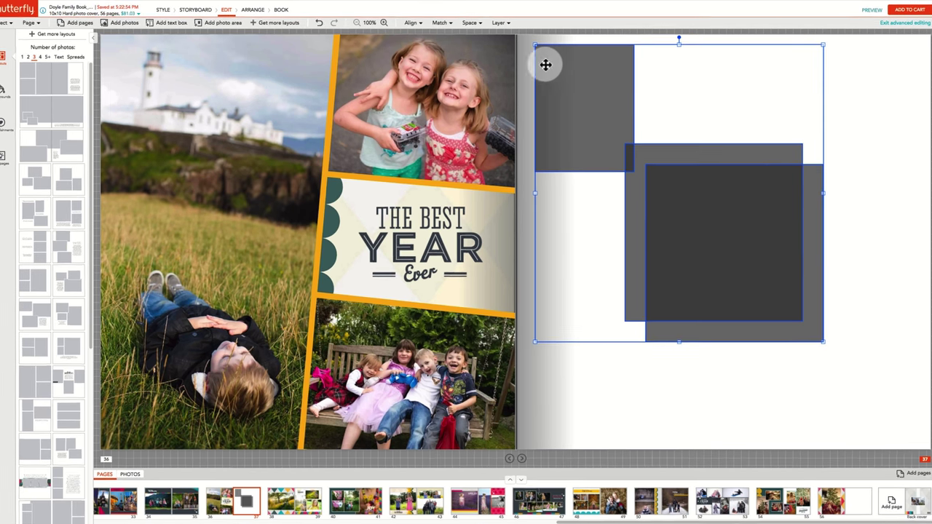
left_click(446, 22)
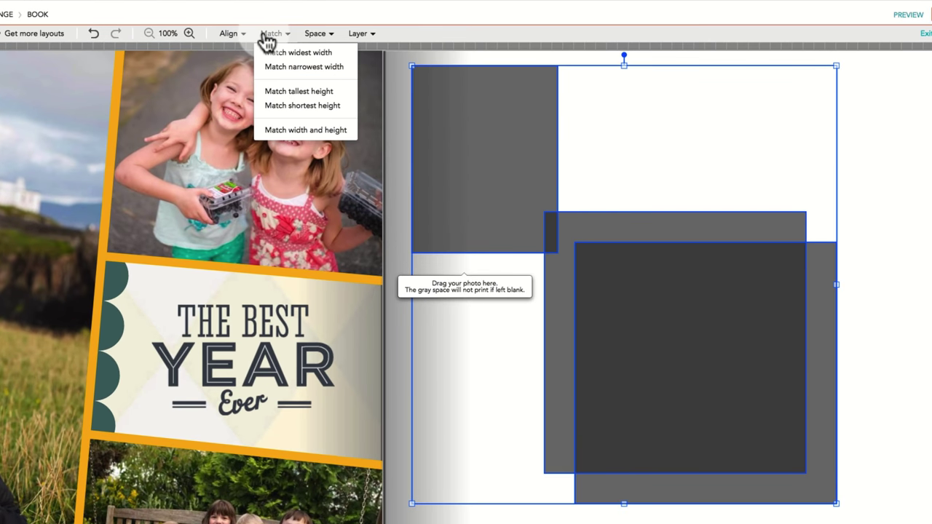
left_click(291, 131)
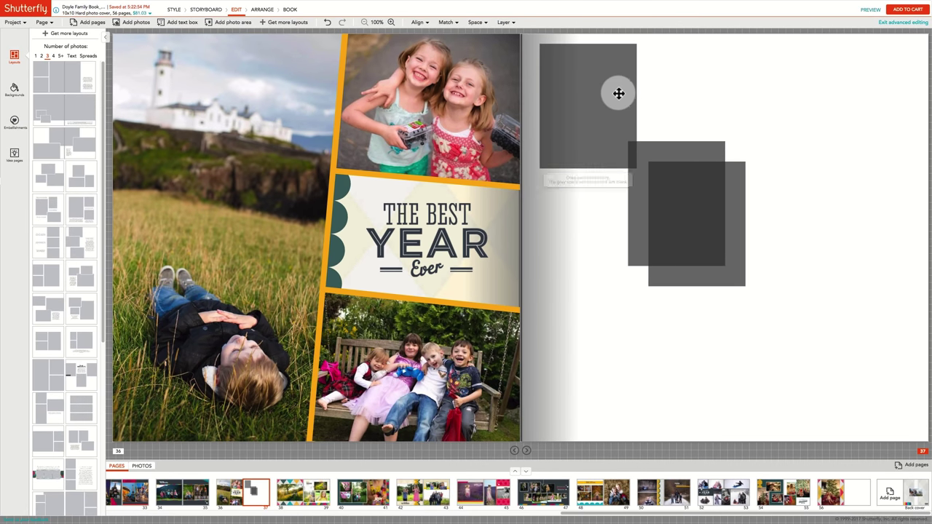
Step: Align the tops of the three photo areas, then undo that alignment
left_click(618, 93)
left_click(680, 150, "shift")
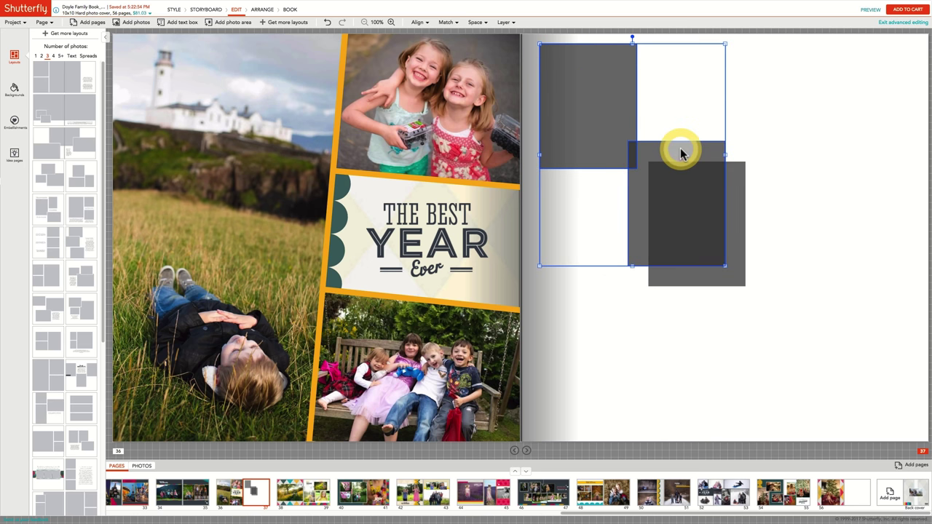
left_click(733, 189, "shift")
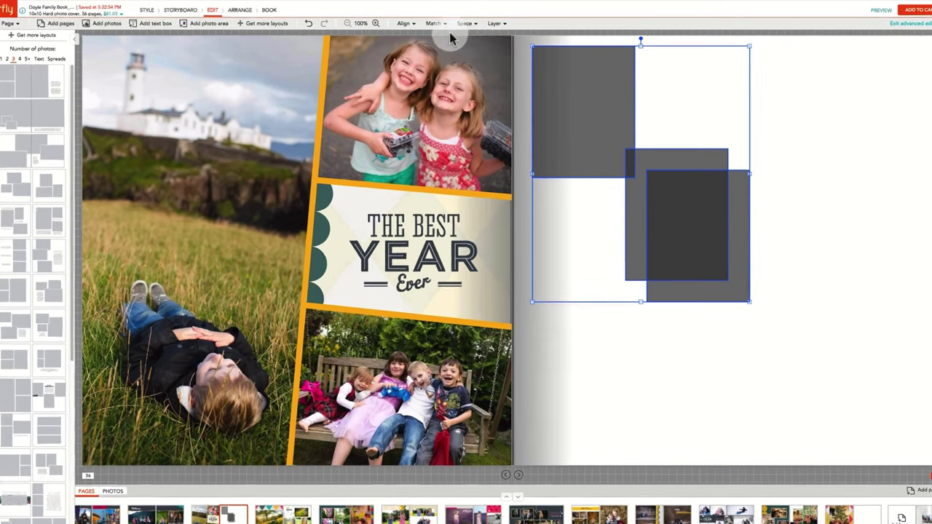
left_click(417, 22)
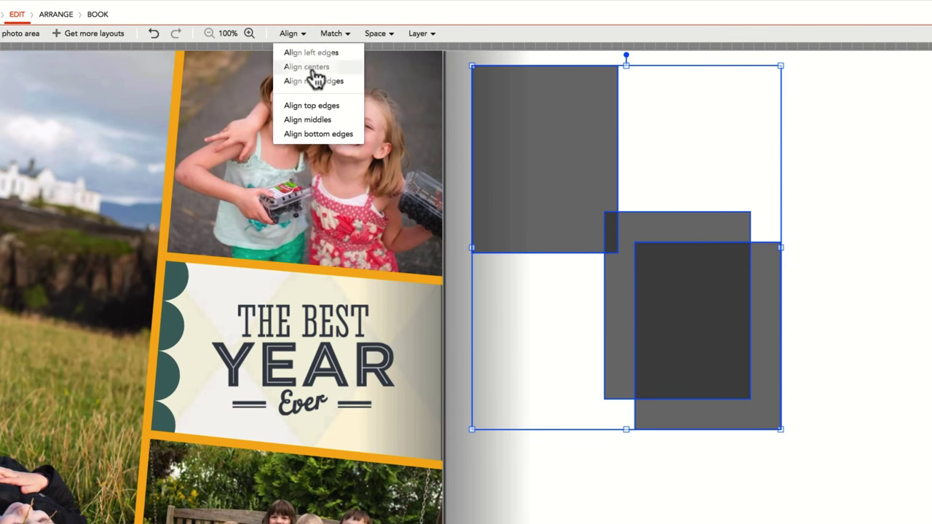
left_click(313, 107)
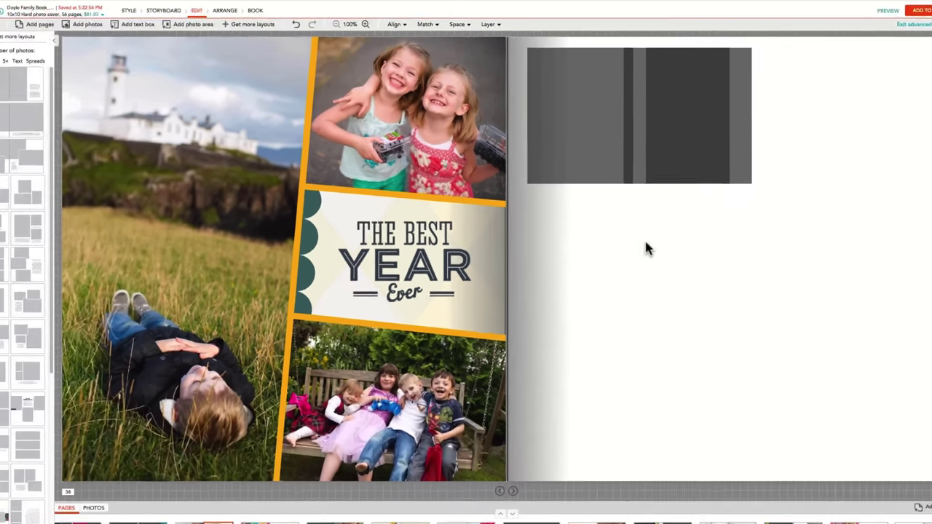
key("super+z")
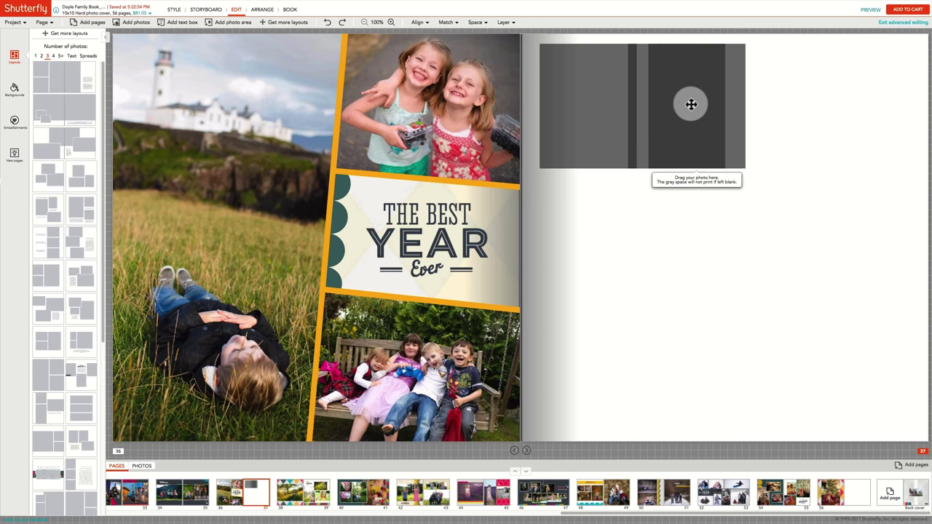
Step: Place a third photo box on the right, even out horizontal spacing, and lower the row
left_click_drag(691, 104, 782, 104)
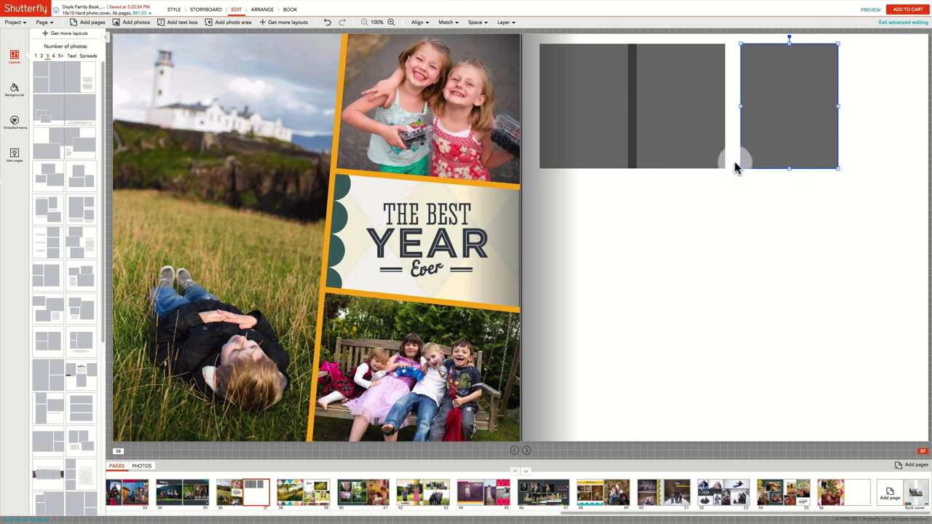
left_click(691, 131, "shift")
left_click(602, 120, "shift")
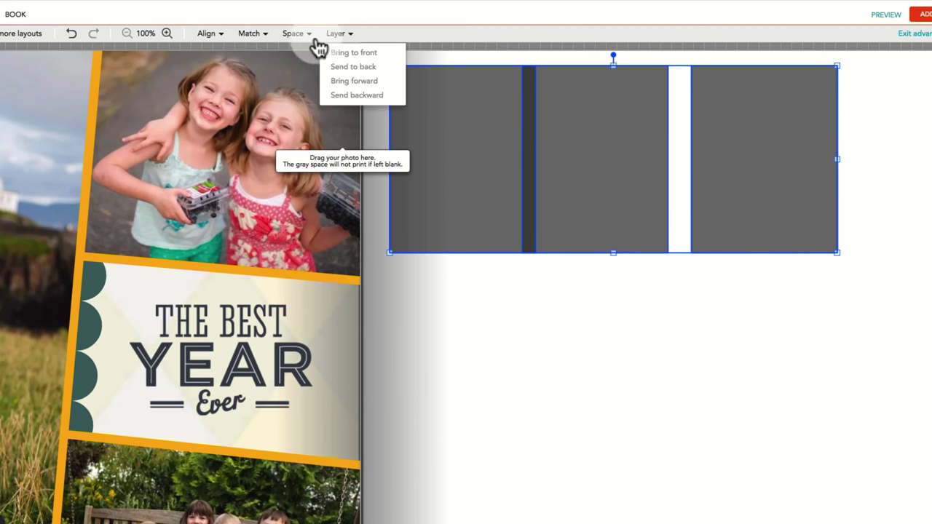
mouse_move(314, 34)
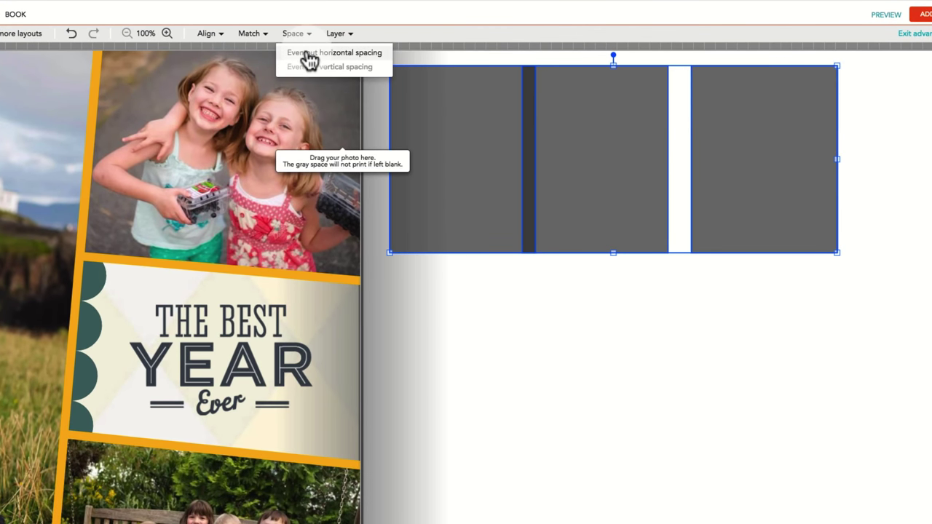
left_click(308, 54)
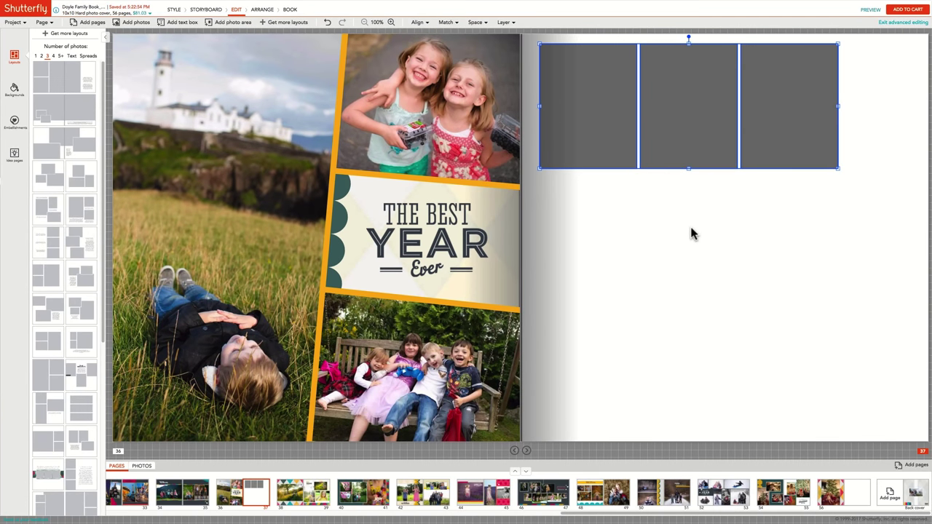
left_click_drag(786, 119, 837, 226)
Step: Add three text boxes to page 37 and move and shrink one below the photos
left_click(586, 58)
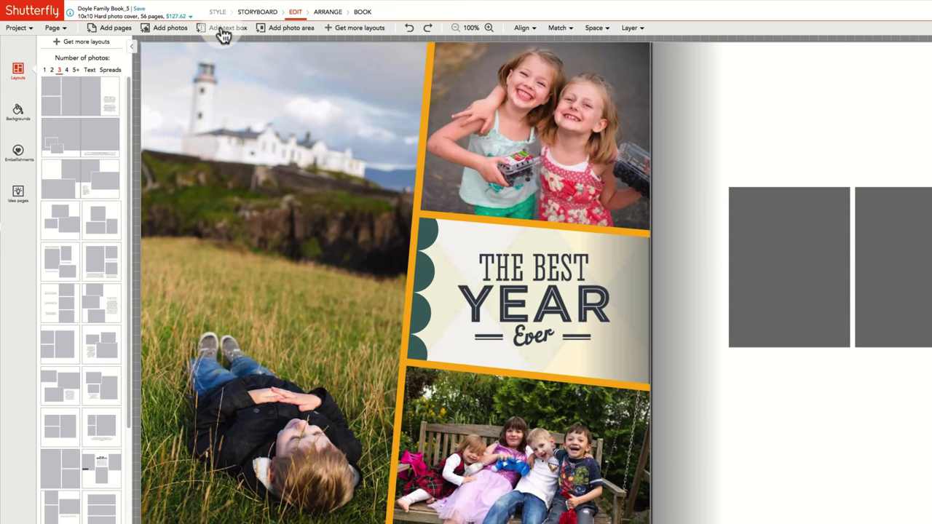
left_click(224, 36)
left_click(223, 36)
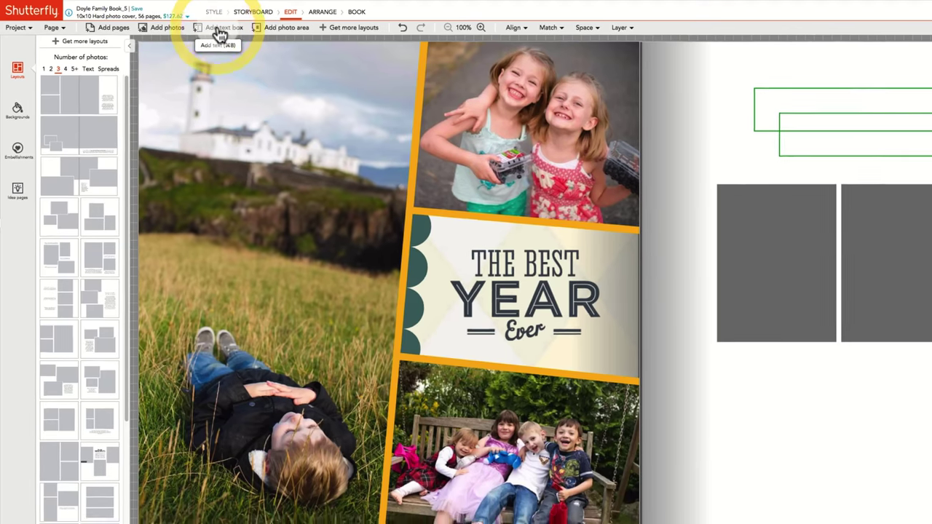
left_click(224, 36)
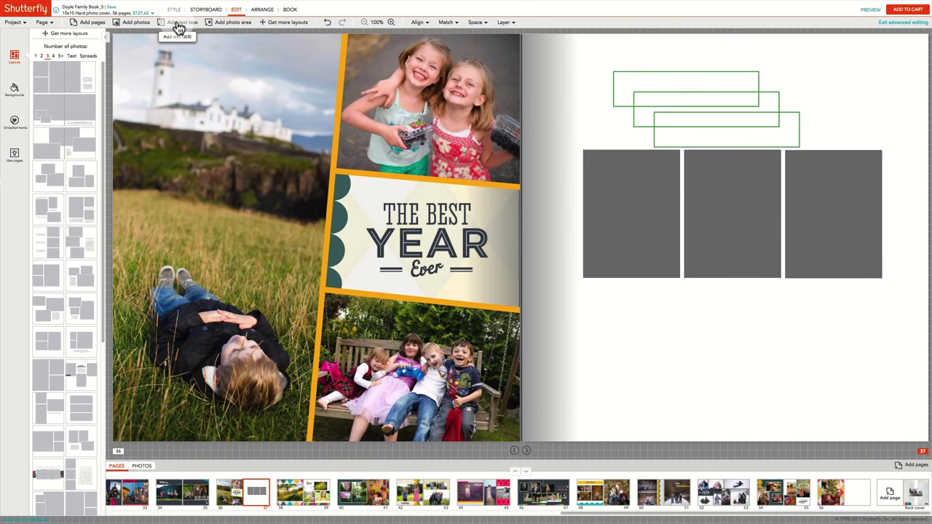
left_click(626, 76)
left_click_drag(627, 77, 595, 292)
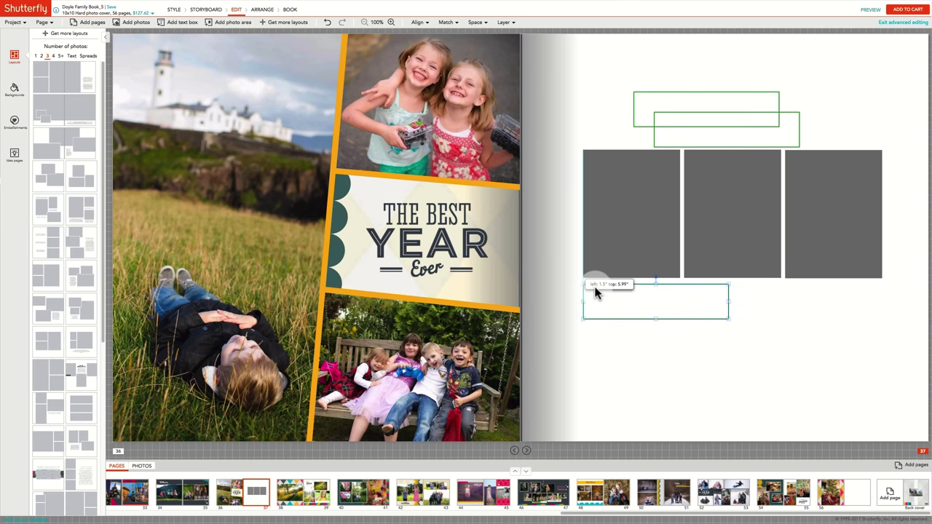
left_click_drag(730, 321, 690, 302)
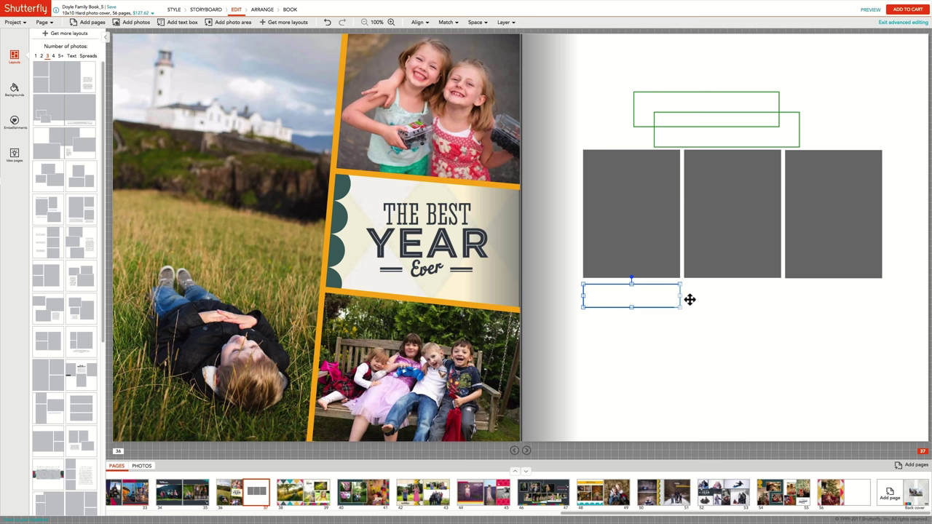
Step: Make all three text boxes the same width and height with Match
left_click(646, 103, "shift")
left_click(790, 131, "shift")
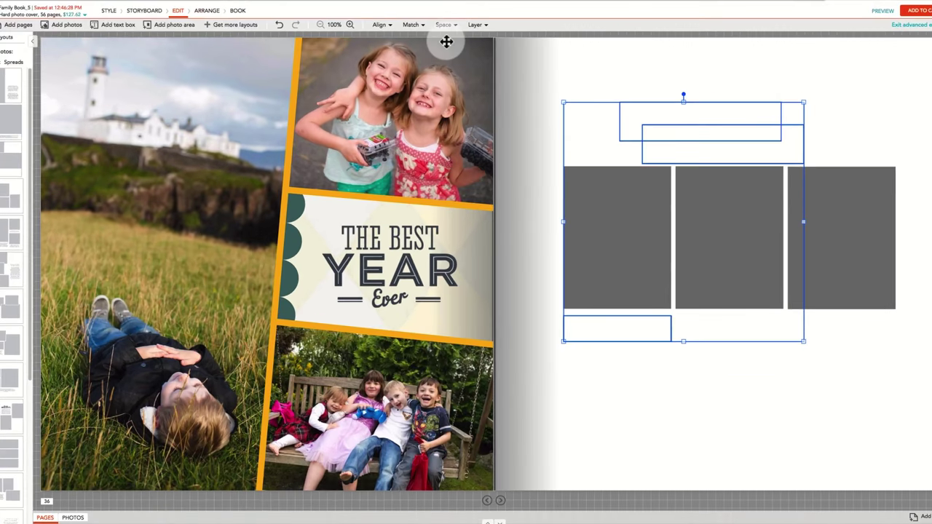
left_click(450, 23)
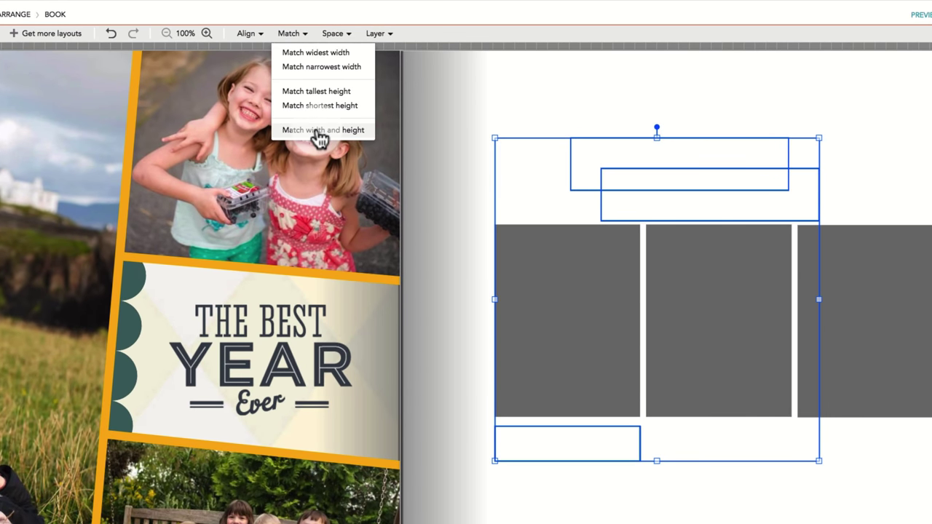
left_click(319, 133)
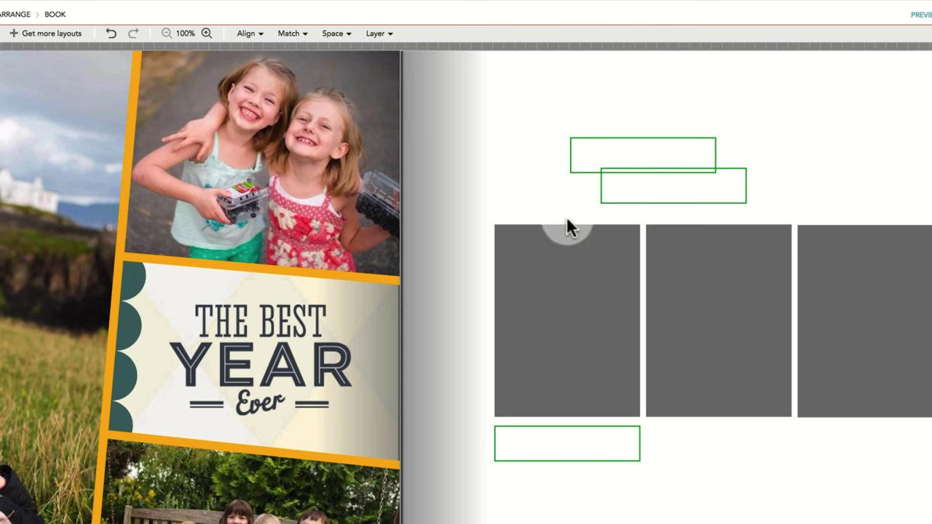
Step: Align the three text boxes along their bottom edges
left_click(547, 444)
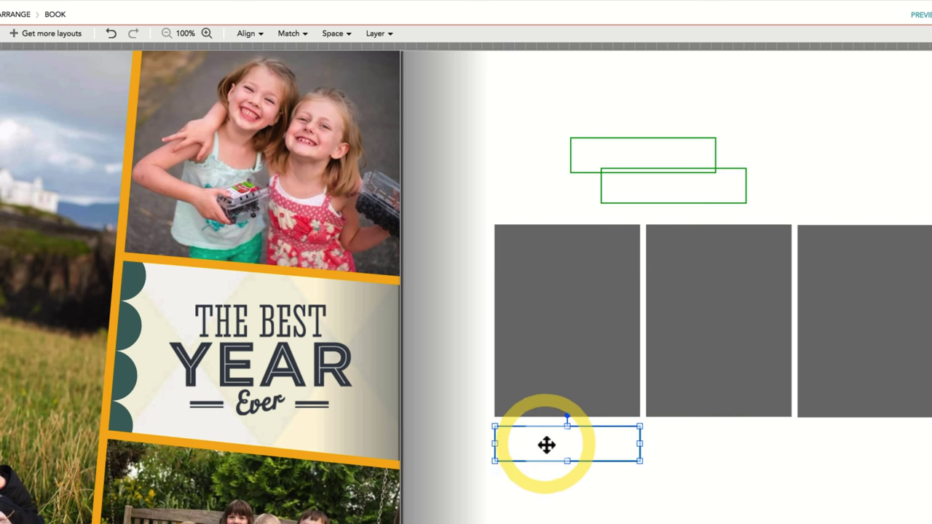
left_click(590, 153, "shift")
left_click(735, 193, "shift")
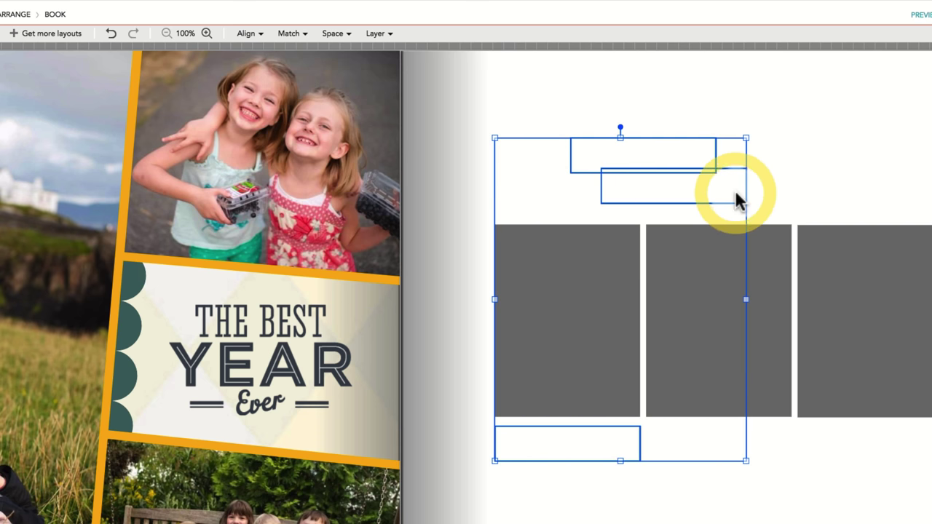
left_click(258, 35)
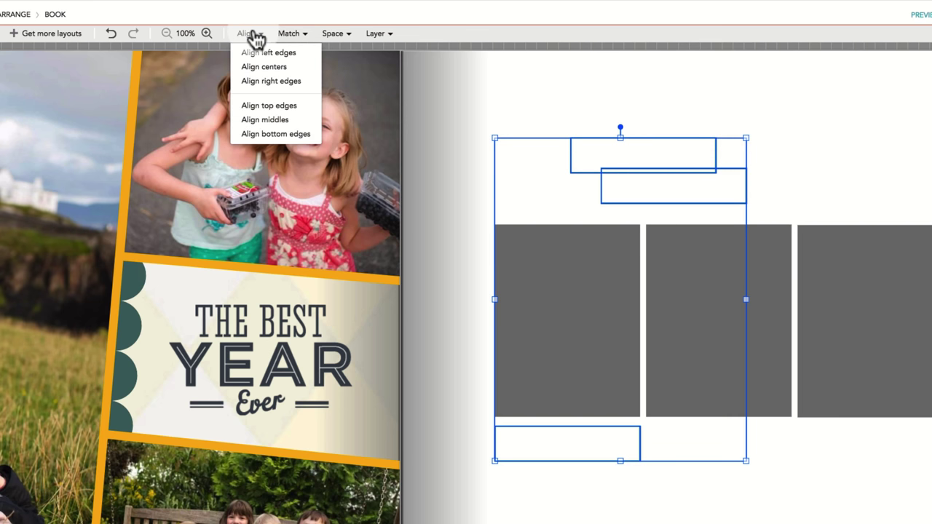
left_click(269, 144)
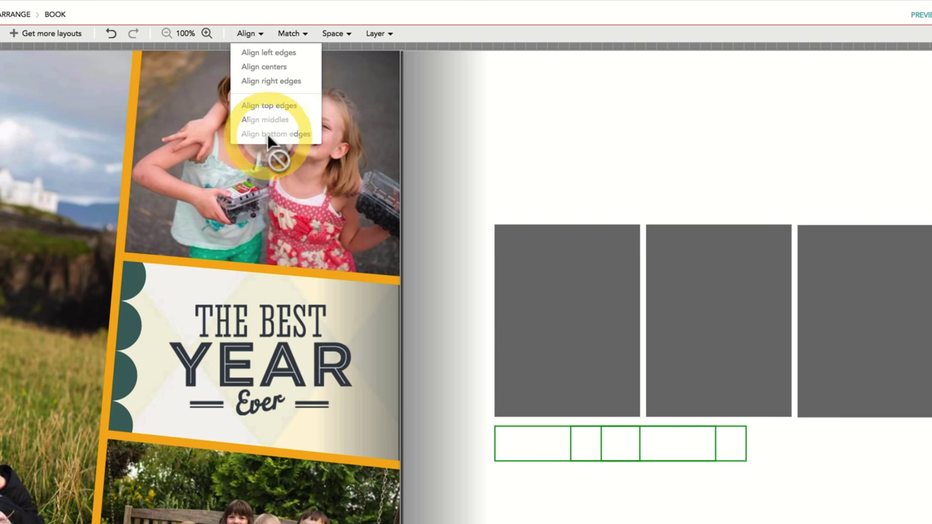
Step: Move a caption box under the right photo and evenly space all three caption boxes horizontally
left_click(577, 512)
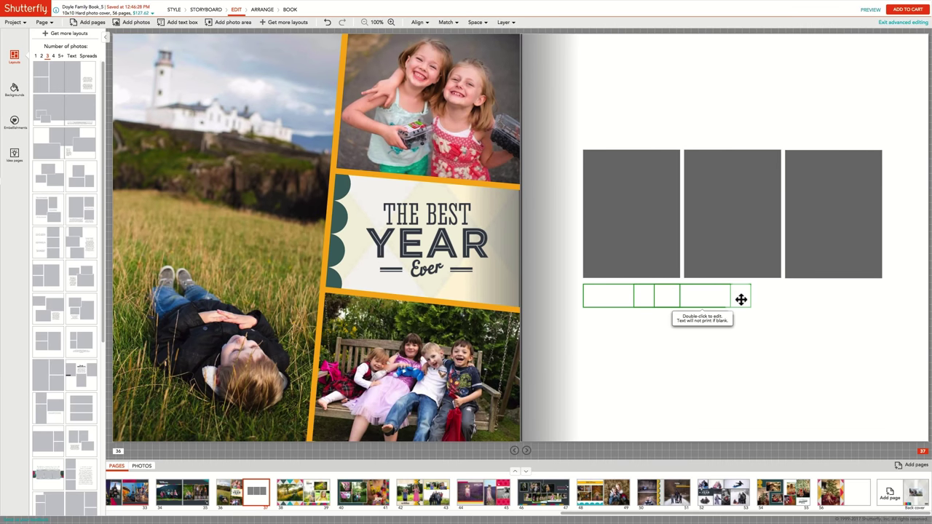
left_click_drag(741, 299, 872, 300)
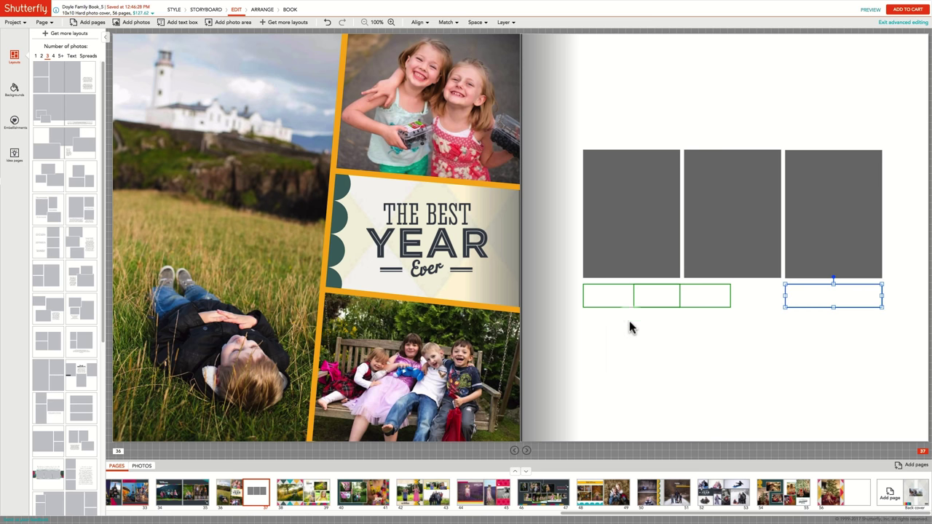
left_click(605, 302)
left_click(693, 302)
left_click(823, 300, "shift")
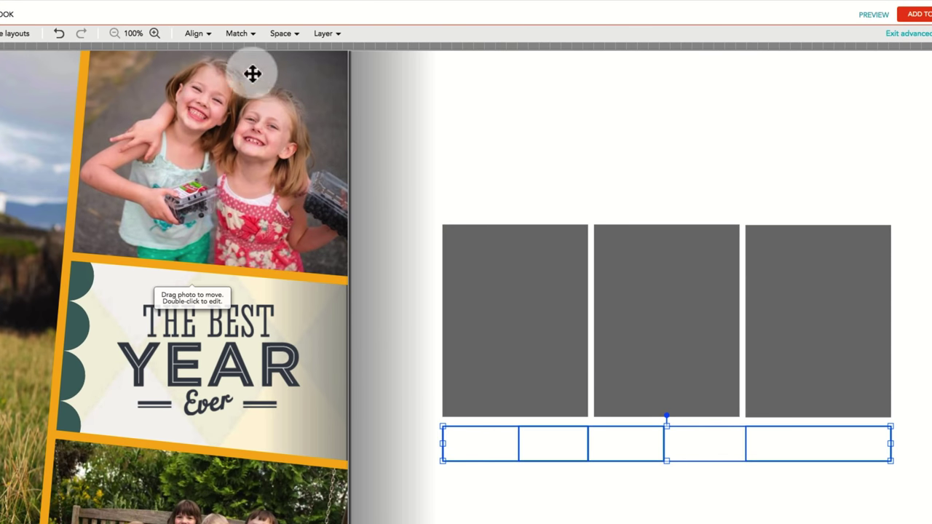
left_click(258, 36)
mouse_move(284, 43)
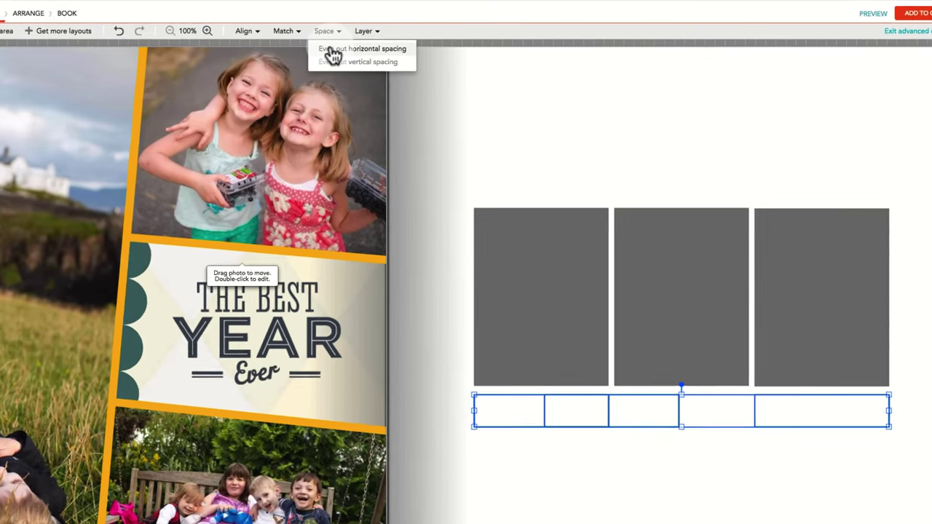
left_click(290, 57)
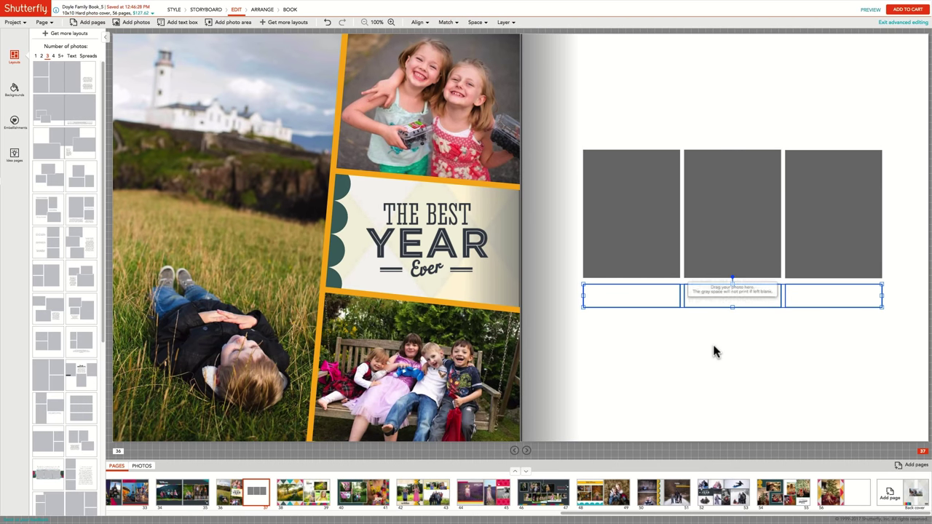
left_click(712, 351)
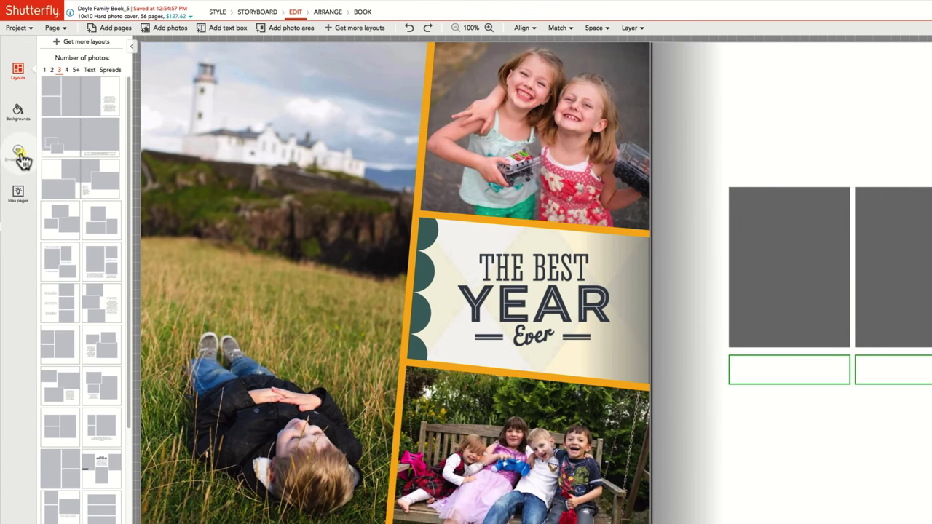
Step: Add the hearts sticker from Embellishments > Stickers to page 37
left_click(15, 121)
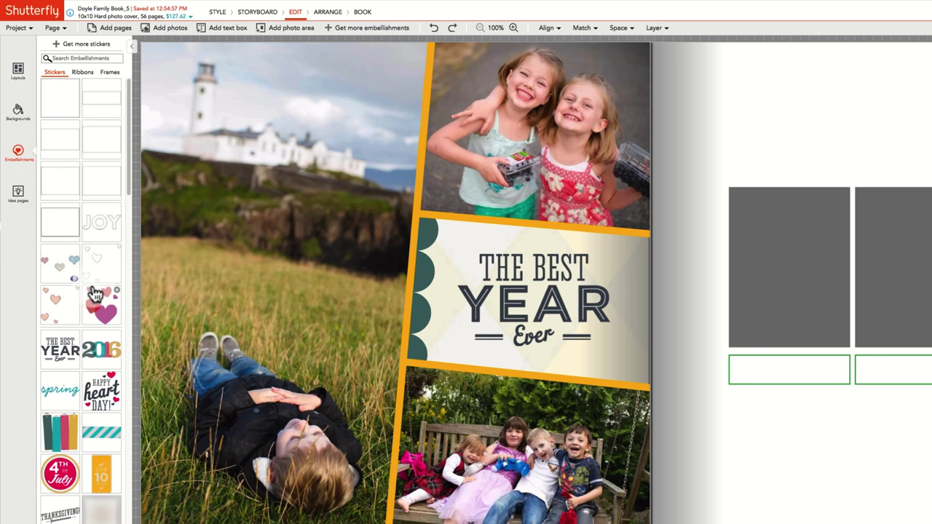
mouse_move(95, 293)
left_click(101, 313)
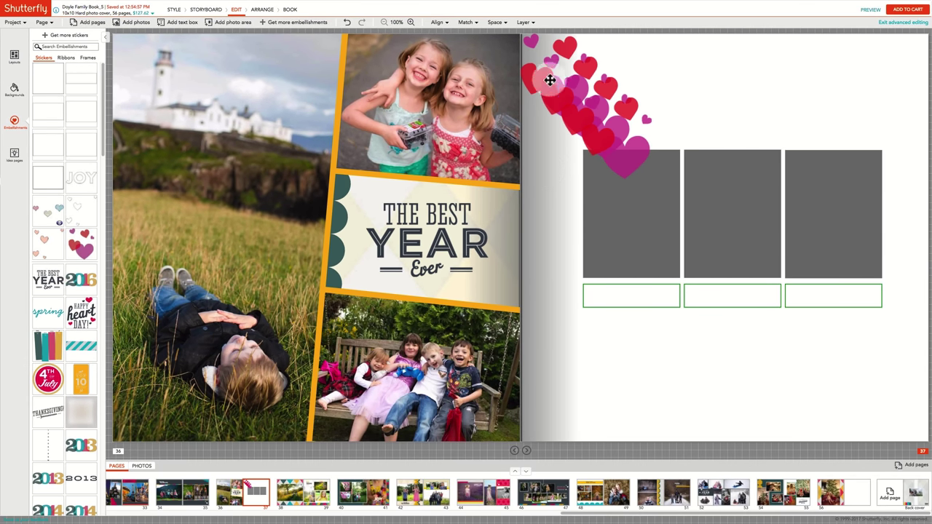
Step: Move the hearts stickers down, align their bottom edges, and place one at the lower-right corner
left_click_drag(531, 47, 541, 360)
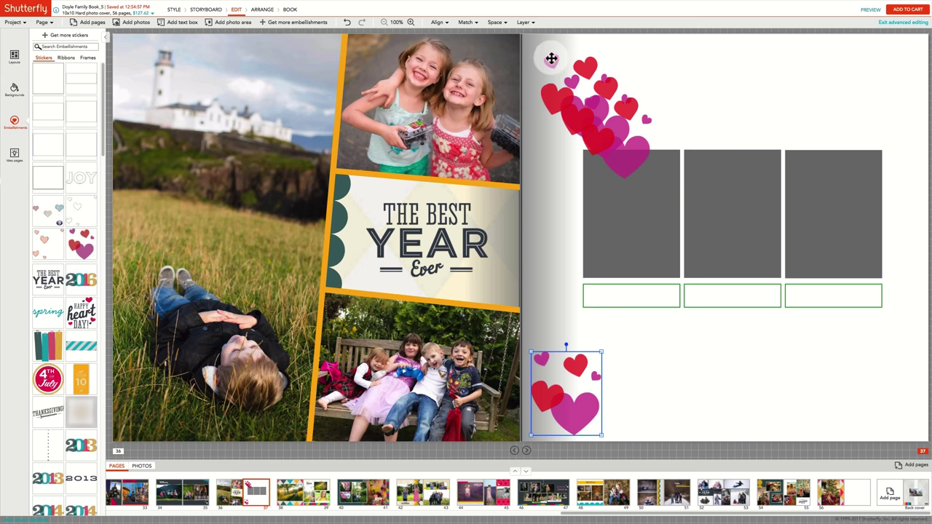
left_click_drag(552, 61, 594, 102)
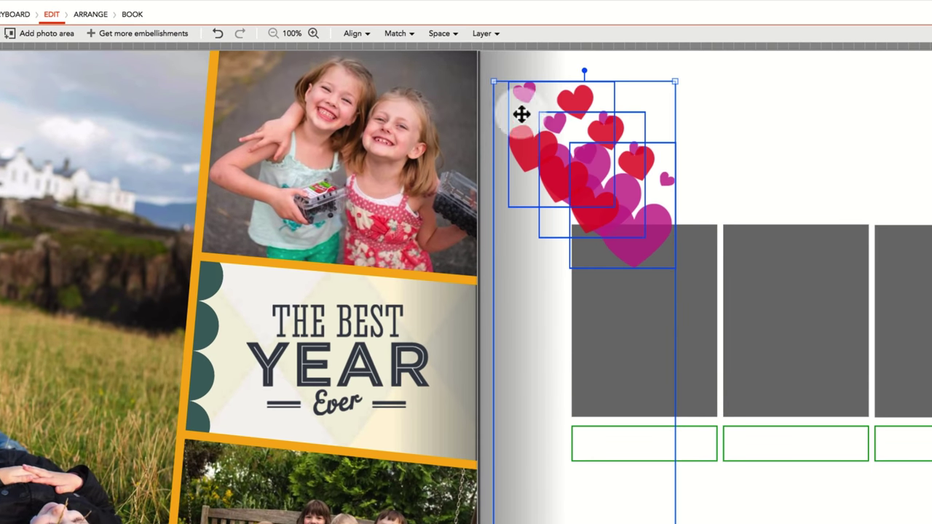
left_click(357, 34)
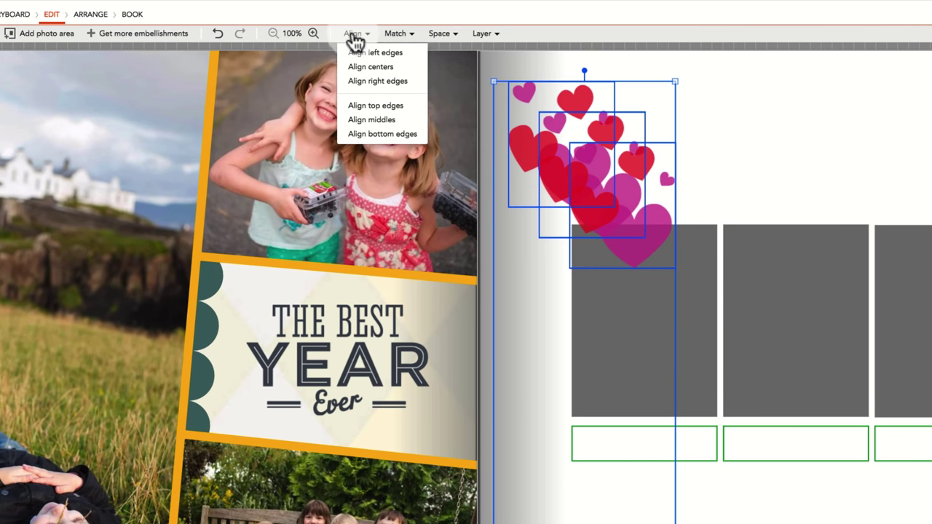
left_click(376, 137)
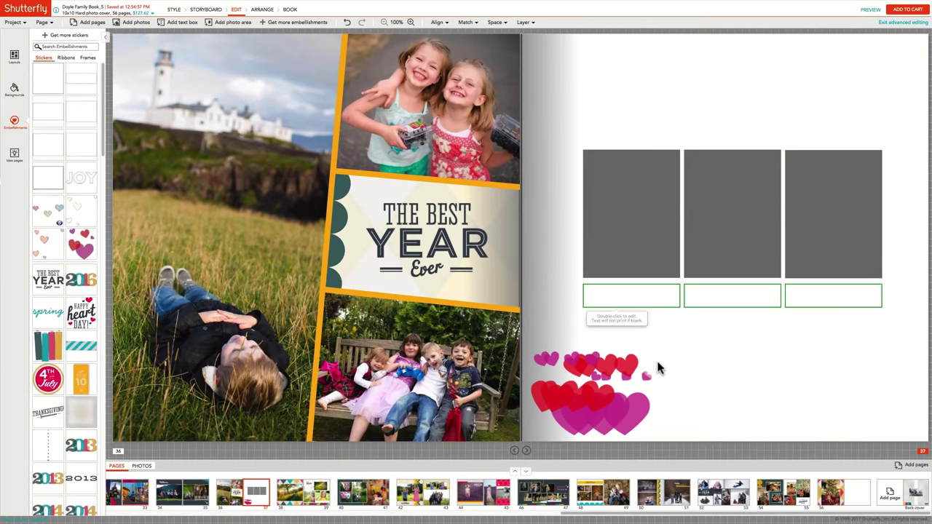
left_click(641, 409)
left_click_drag(641, 409, 903, 410)
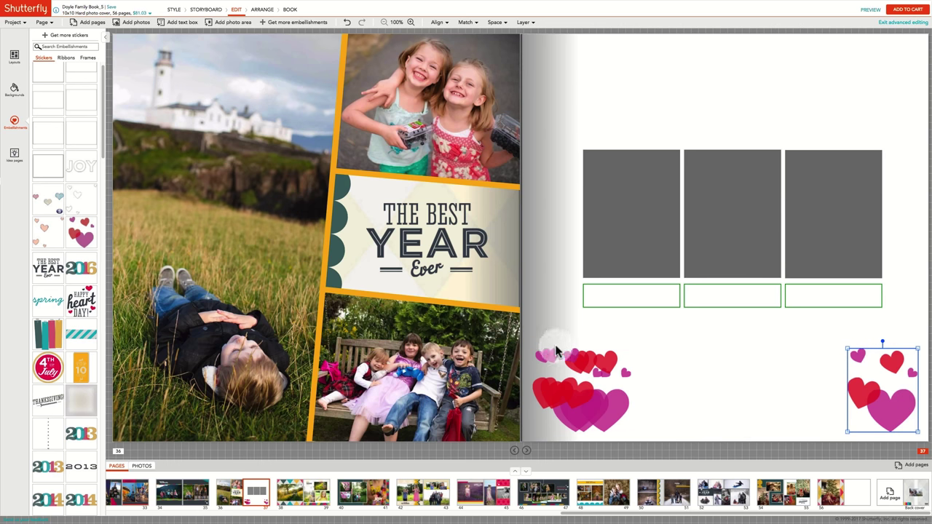
Step: Nudge the lower-left hearts right and space the hearts evenly across the page bottom
left_click(538, 356)
left_click_drag(554, 355, 572, 355)
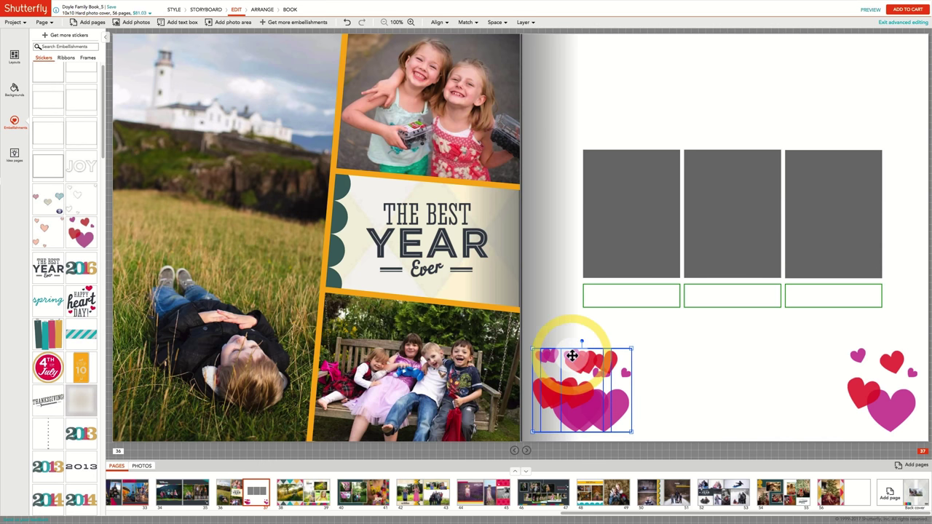
left_click(857, 354, "shift")
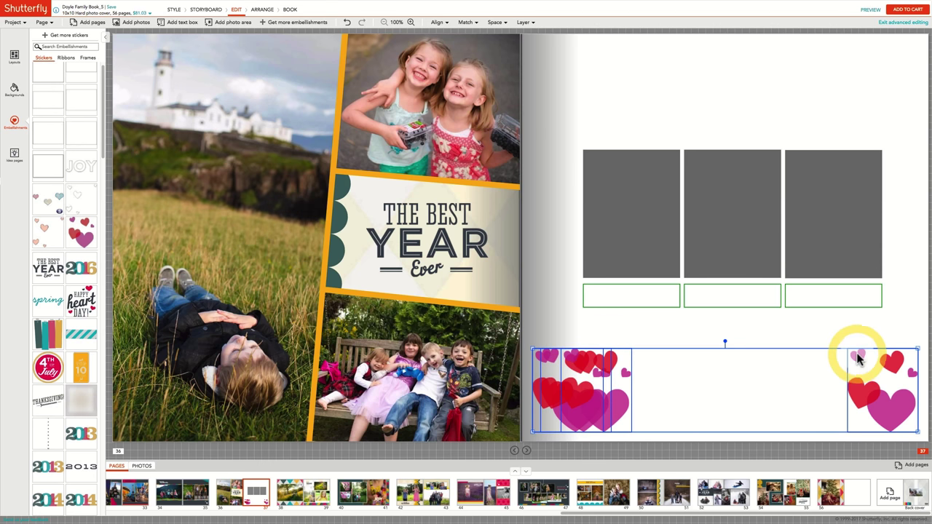
left_click(496, 22)
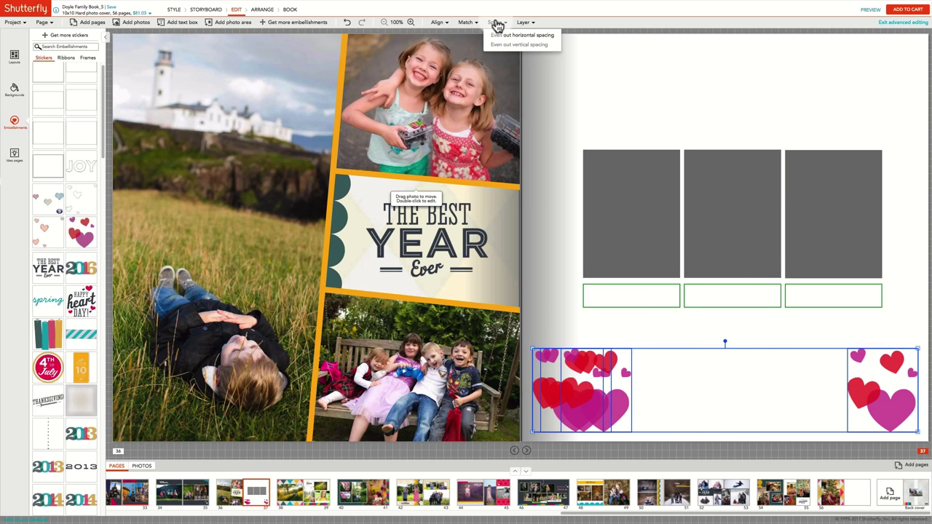
left_click(500, 37)
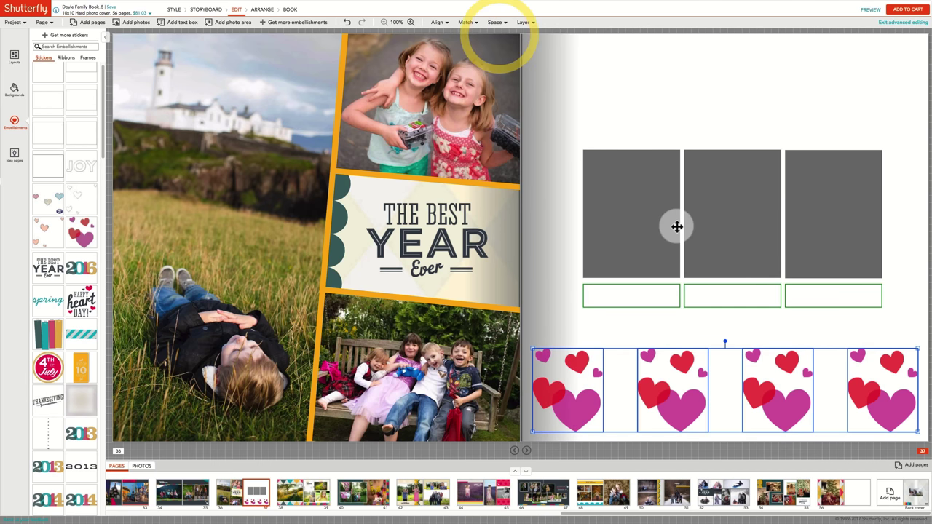
left_click(763, 339)
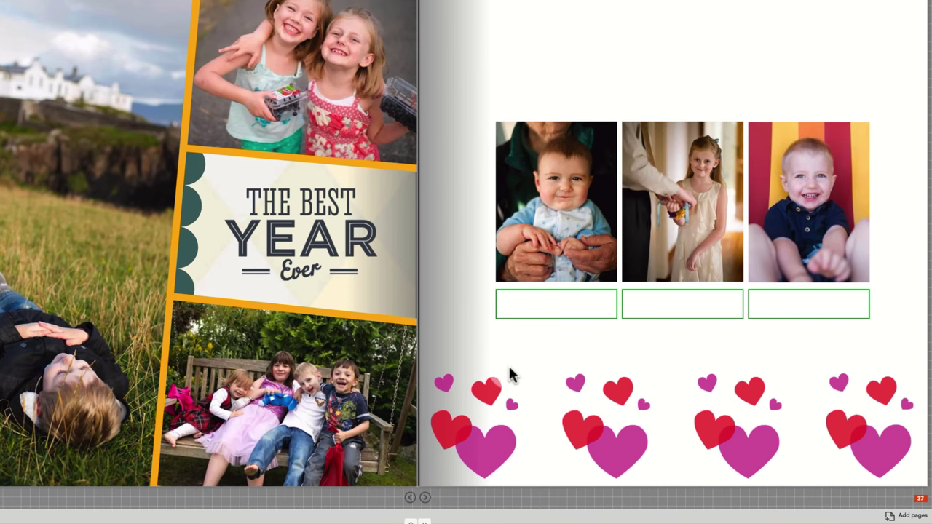
Step: Select all four heart clusters
left_click(485, 392)
left_click(575, 385, "shift")
left_click(699, 386, "shift")
left_click(838, 381, "shift")
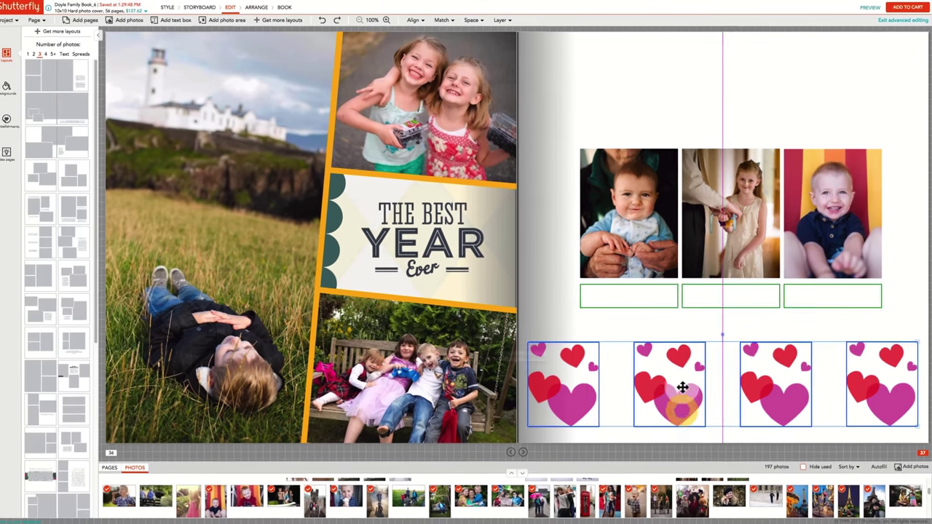
Step: Move the heart group up over the photos and bring the first baby photo to front
left_click_drag(623, 416, 620, 239)
left_click_drag(683, 244, 684, 239)
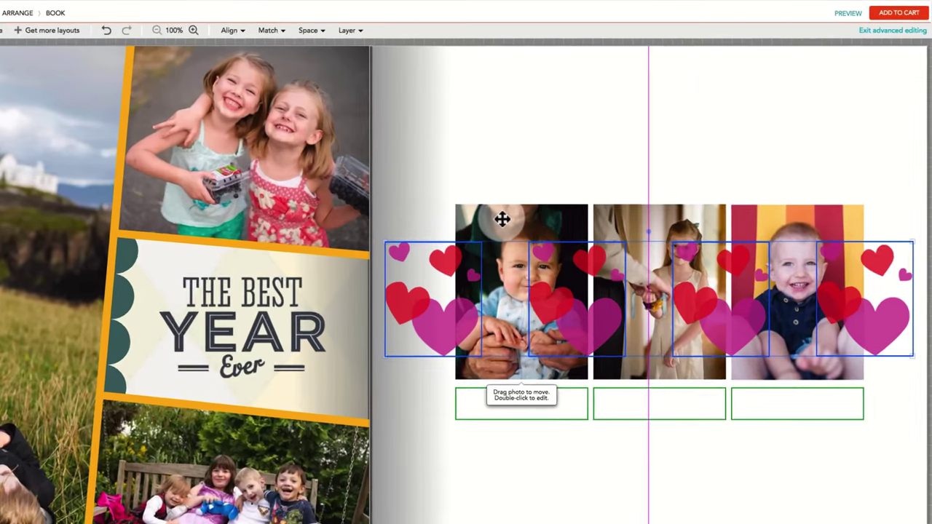
left_click(617, 161)
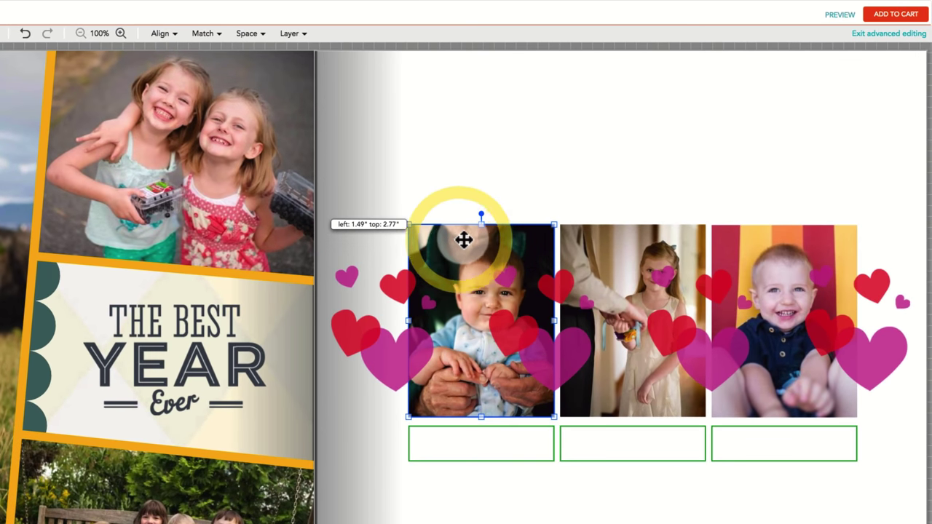
left_click(292, 37)
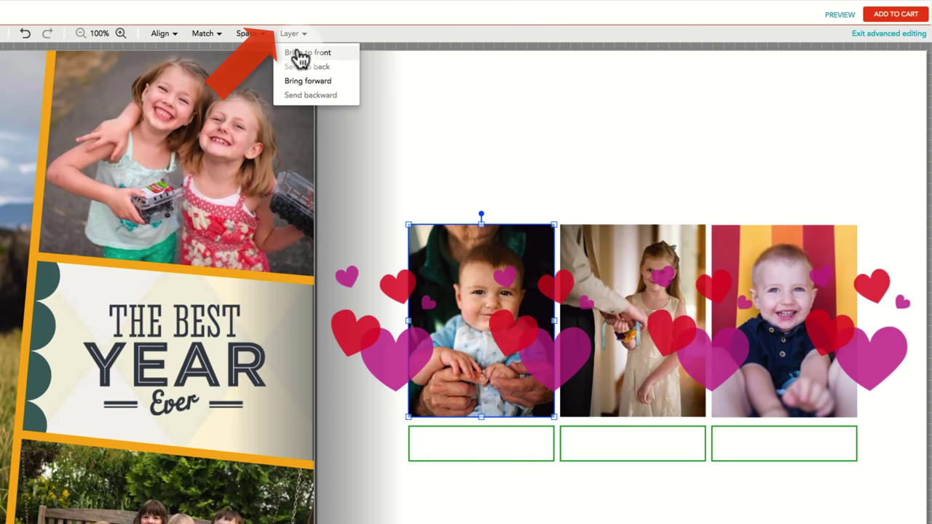
left_click(301, 54)
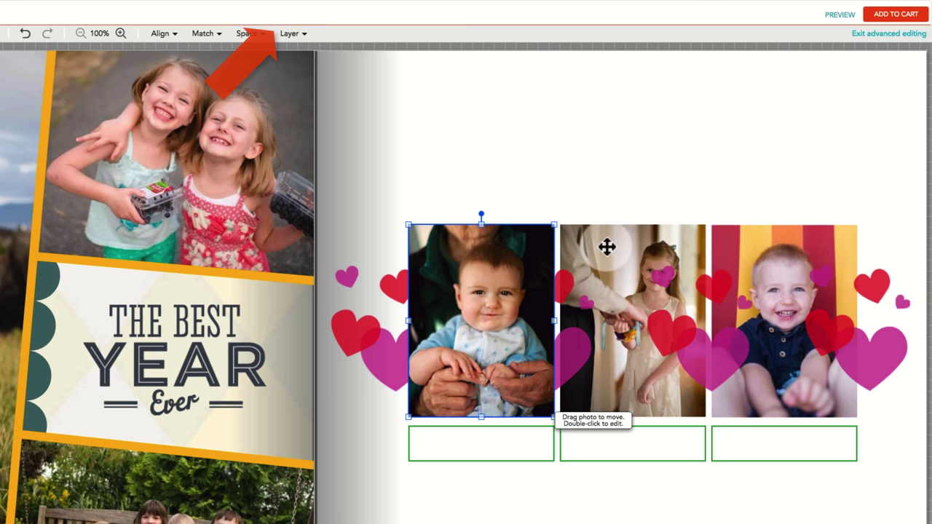
Step: Bring the girl and boy photos in front of the hearts
left_click(606, 245)
left_click(291, 34)
left_click(298, 53)
left_click(736, 230)
left_click(291, 34)
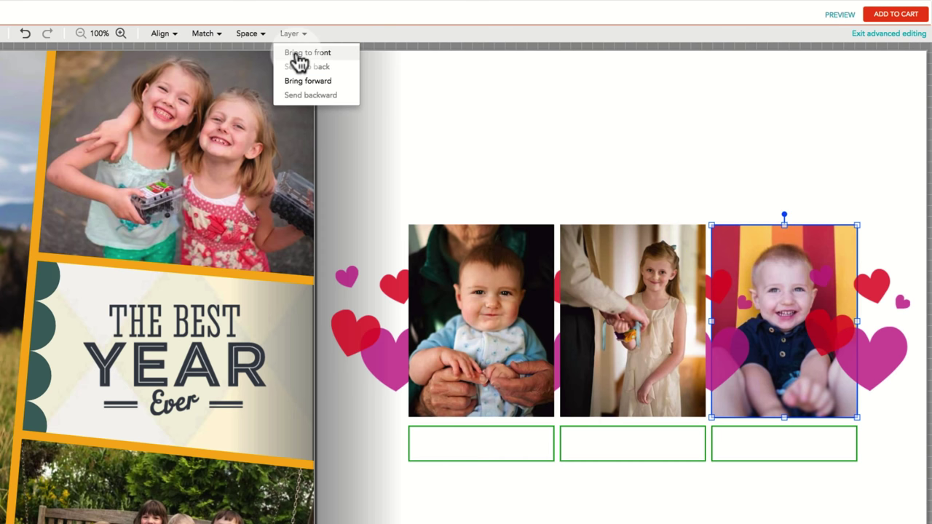
left_click(299, 53)
left_click(609, 153)
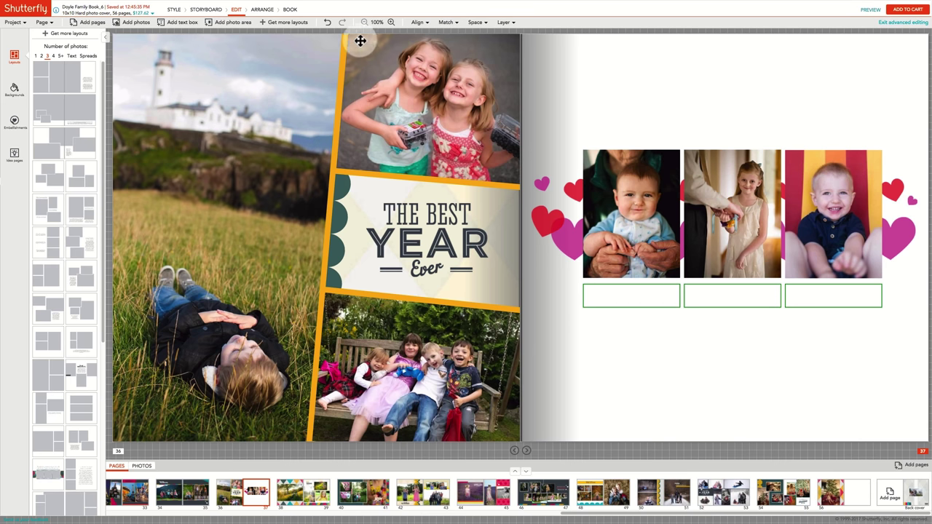
Step: Undo four times to undo the three layering changes and the heart move
left_click(328, 27)
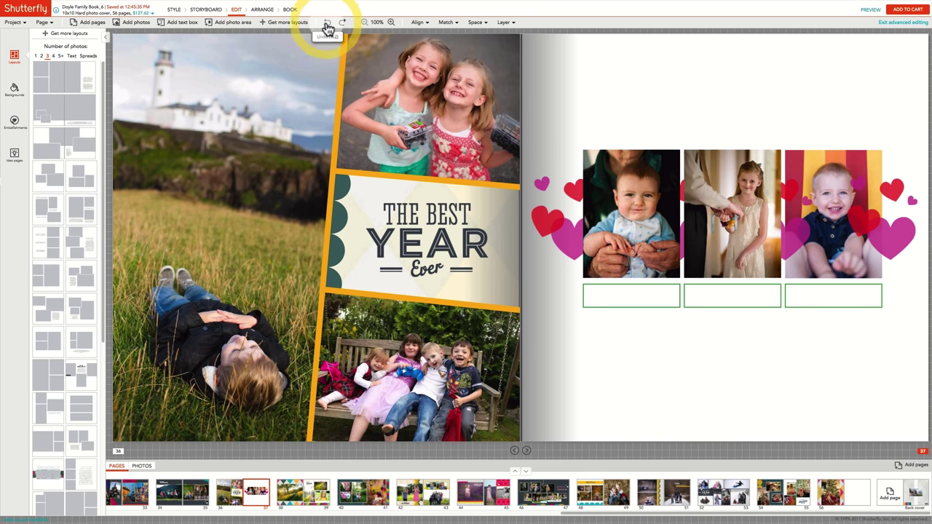
left_click(328, 27)
left_click(327, 27)
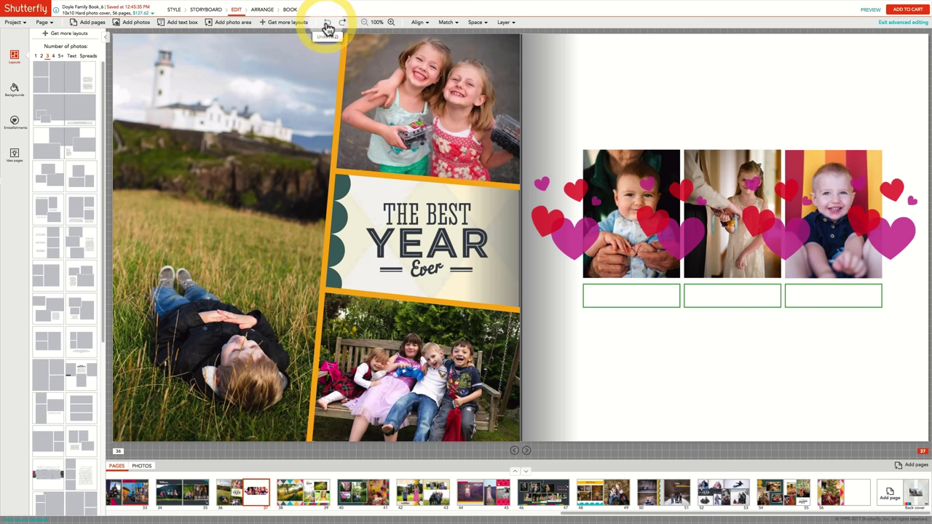
left_click(327, 27)
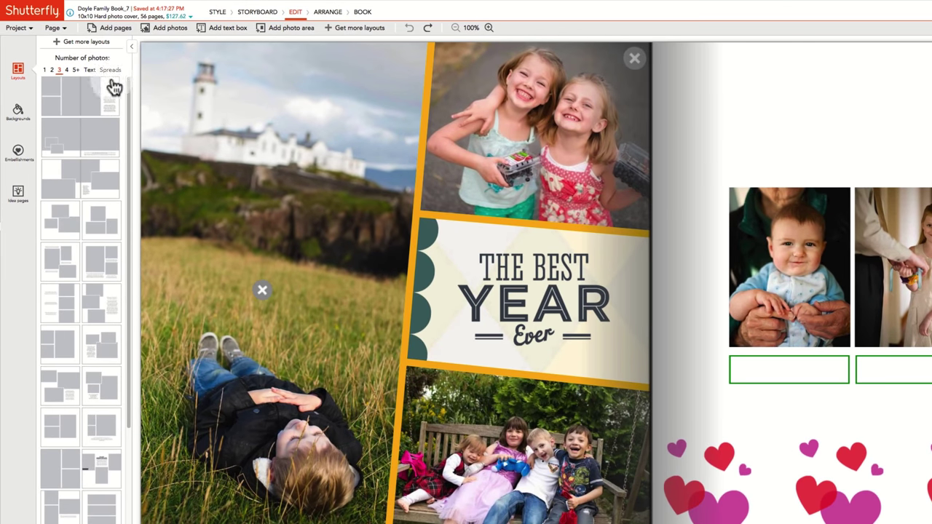
Step: Browse the Embellishments Frames list and its Get more frames catalogue, then close the catalogue
left_click(20, 152)
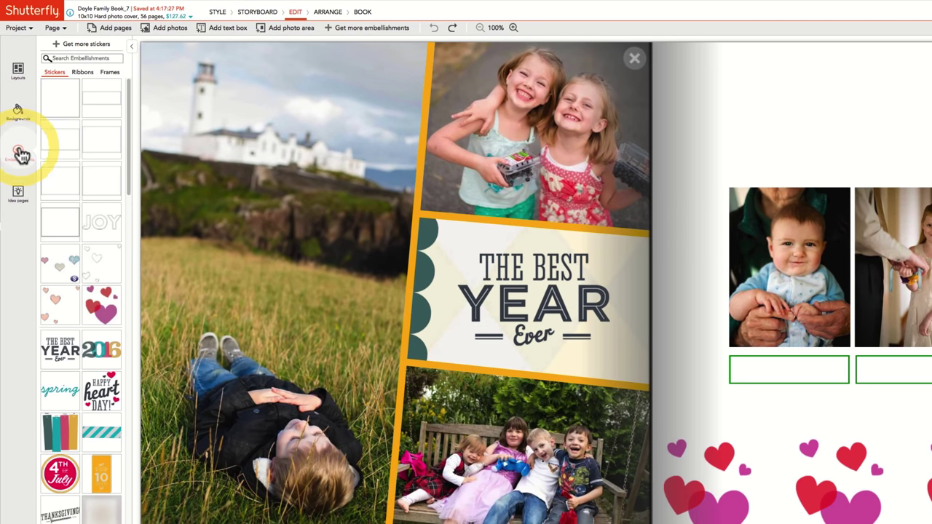
left_click(109, 74)
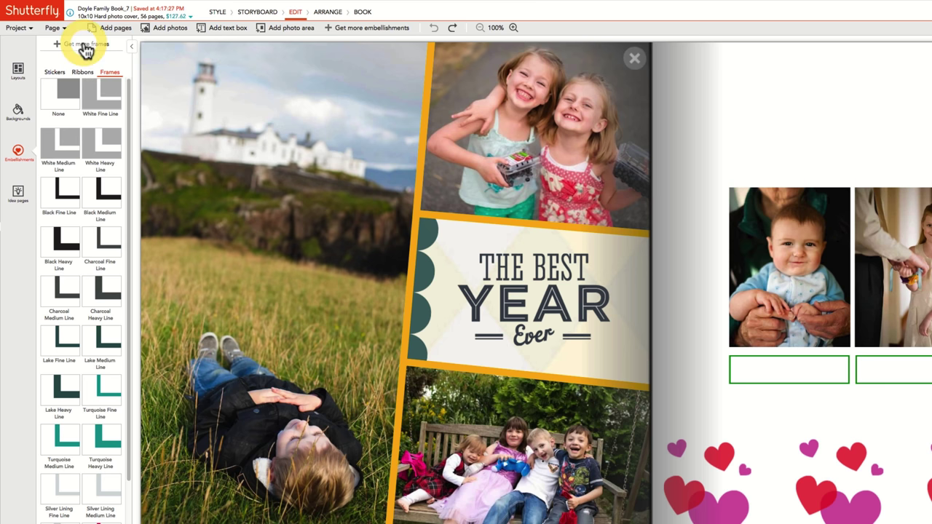
left_click(85, 48)
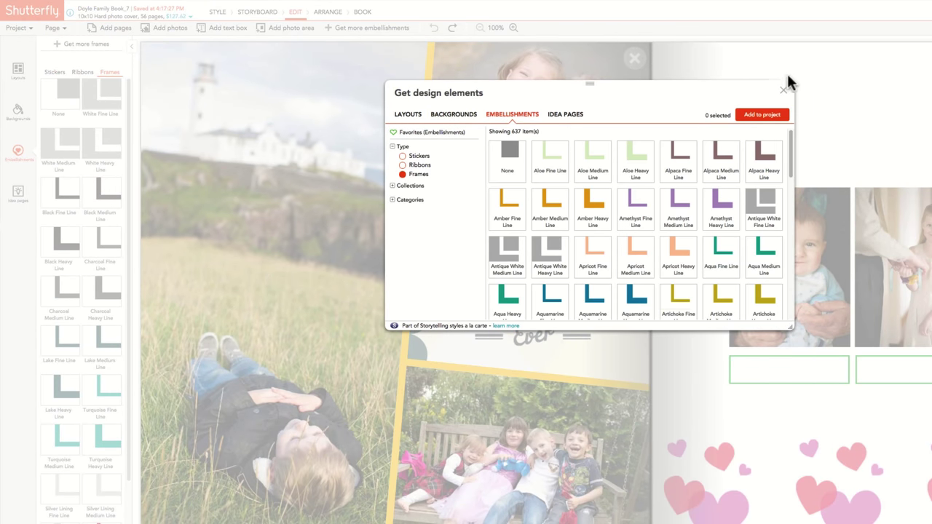
left_click(783, 94)
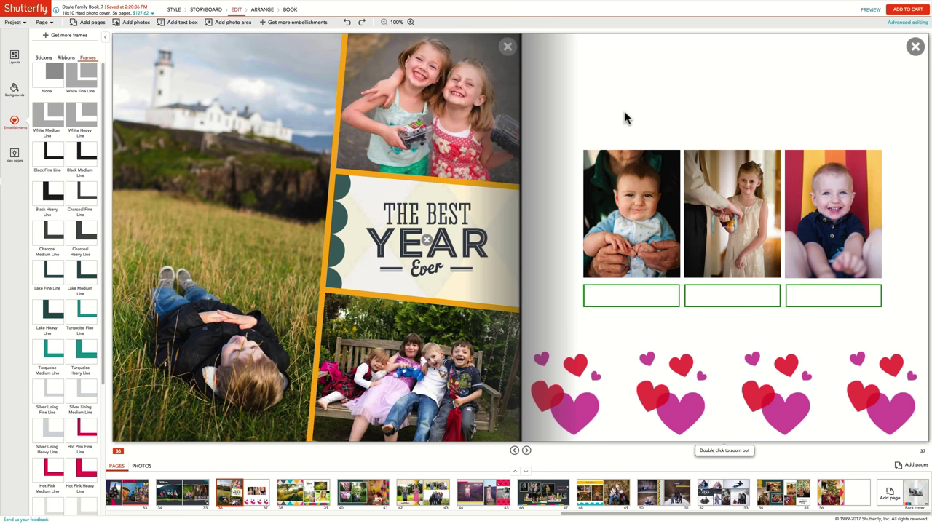
Step: Apply Black Medium Line frames to page 37's photos, then Hot Pink Medium Line to the middle one
left_click(916, 408)
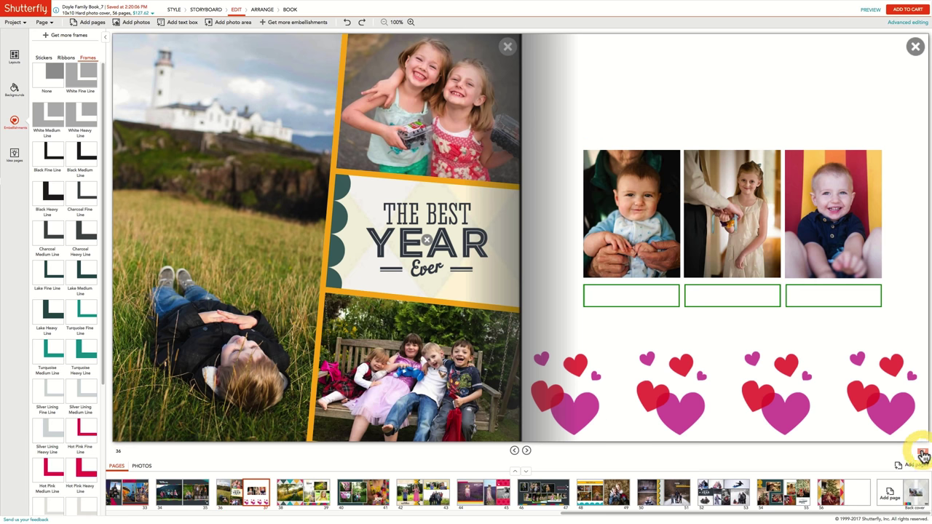
left_click(83, 151)
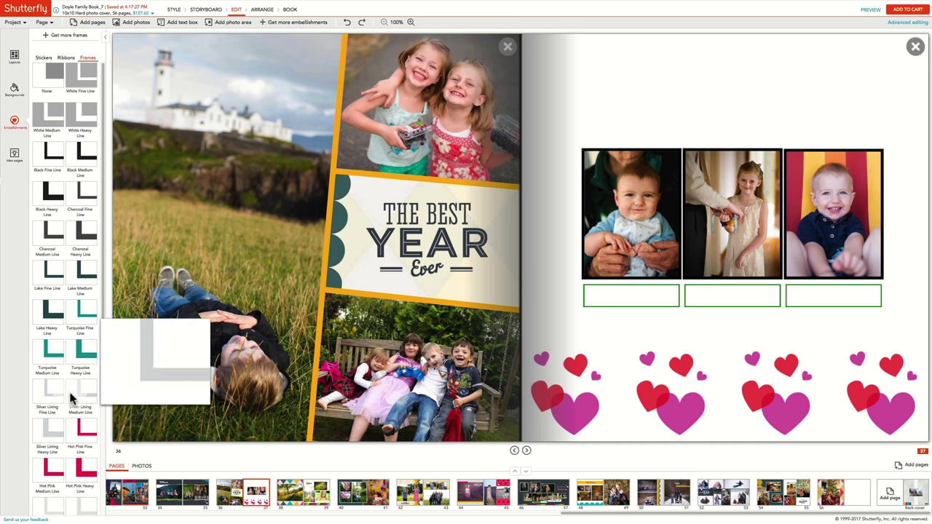
left_click(48, 478)
left_click_drag(48, 479, 716, 210)
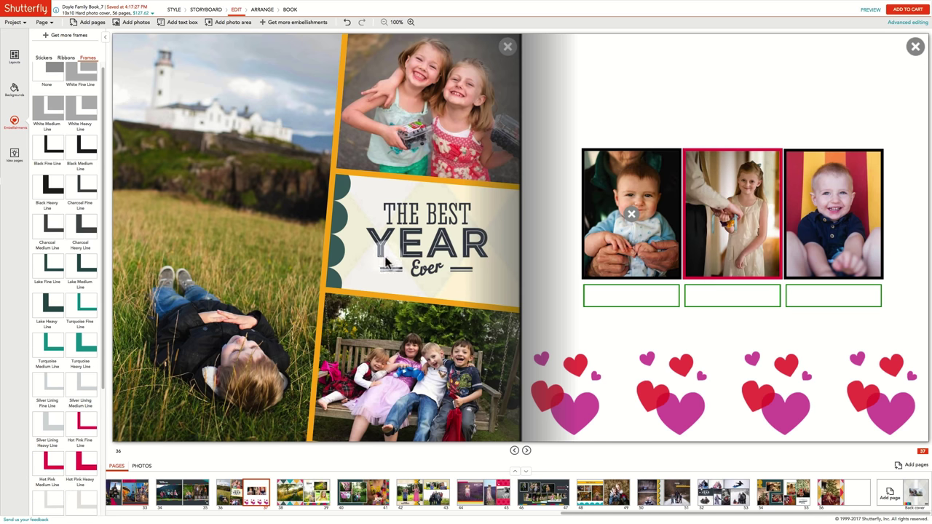
Step: Frame the first baby photo and the third photo with Marigold Medium Line
scroll(74, 381, "down", 5)
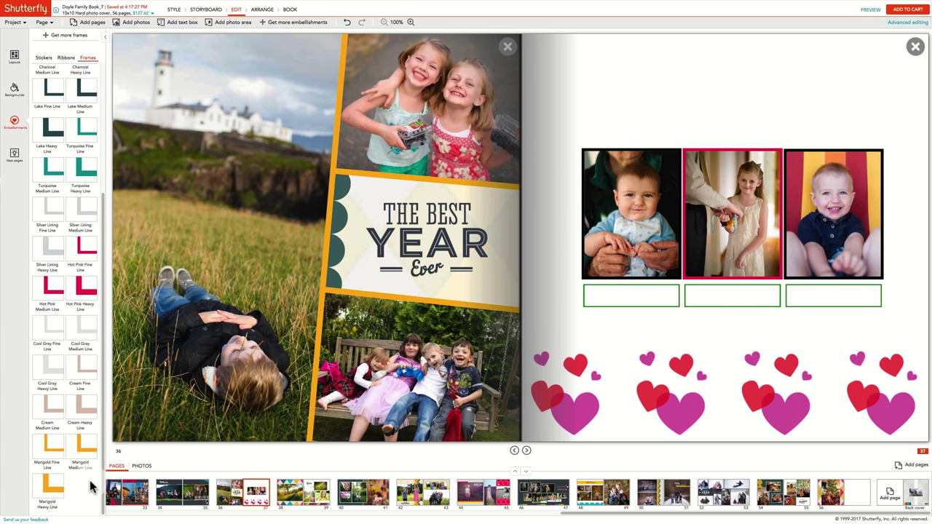
mouse_move(81, 453)
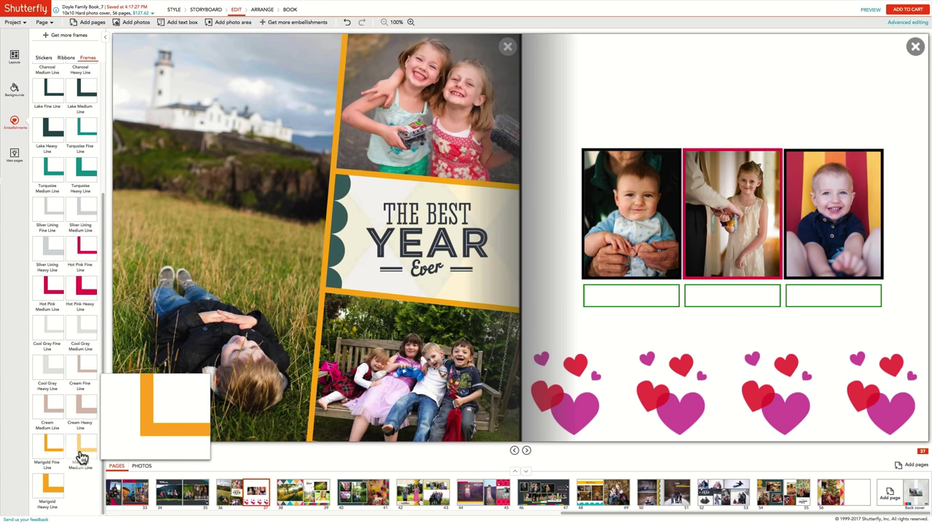
left_click_drag(80, 455, 594, 211)
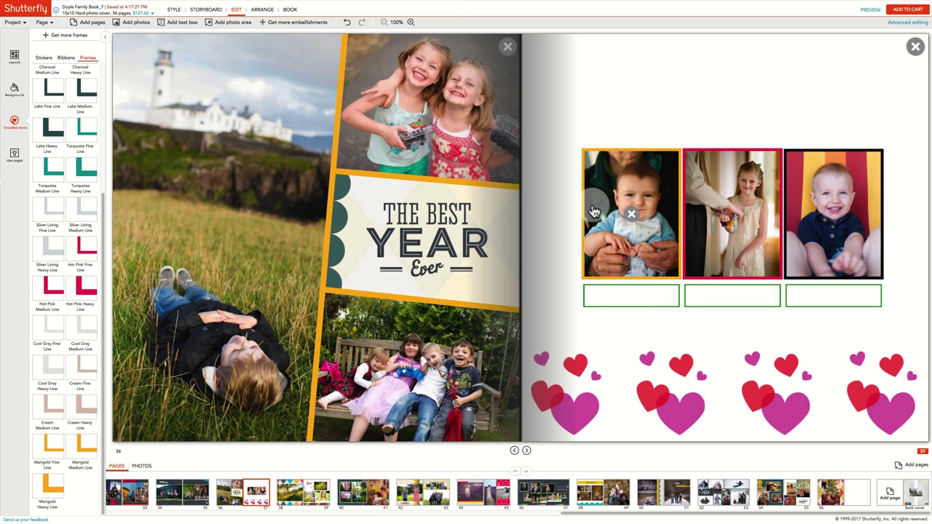
left_click(80, 453)
left_click_drag(81, 453, 797, 222)
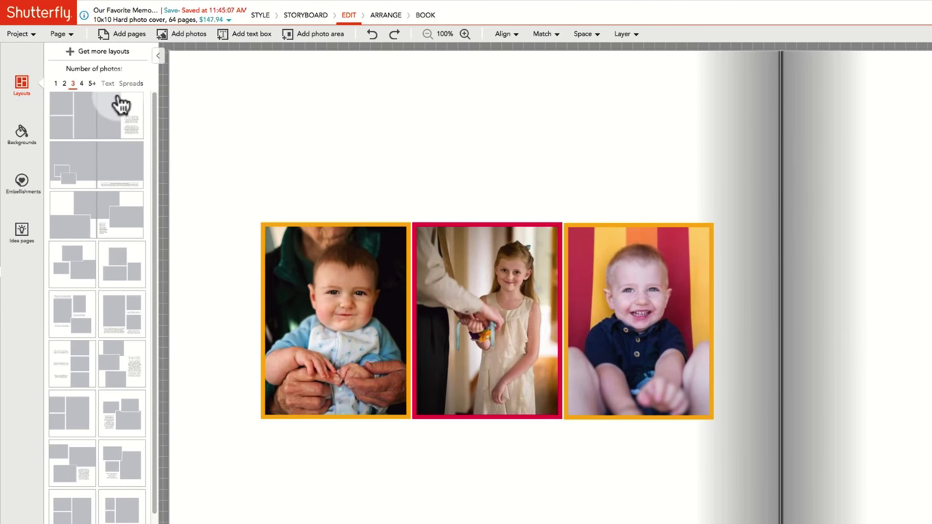
Step: Duplicate the page of three framed photos and heart stickers with Page > Duplicate page
left_click(69, 38)
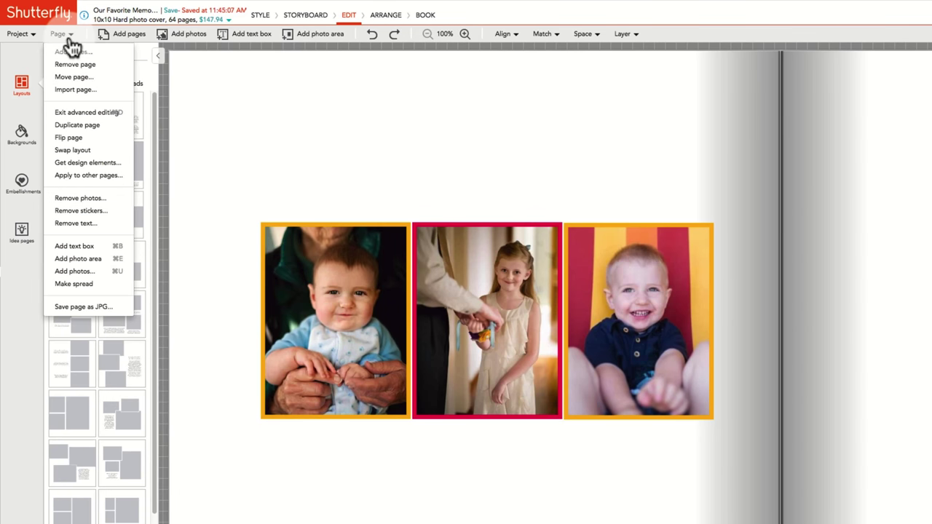
left_click(76, 127)
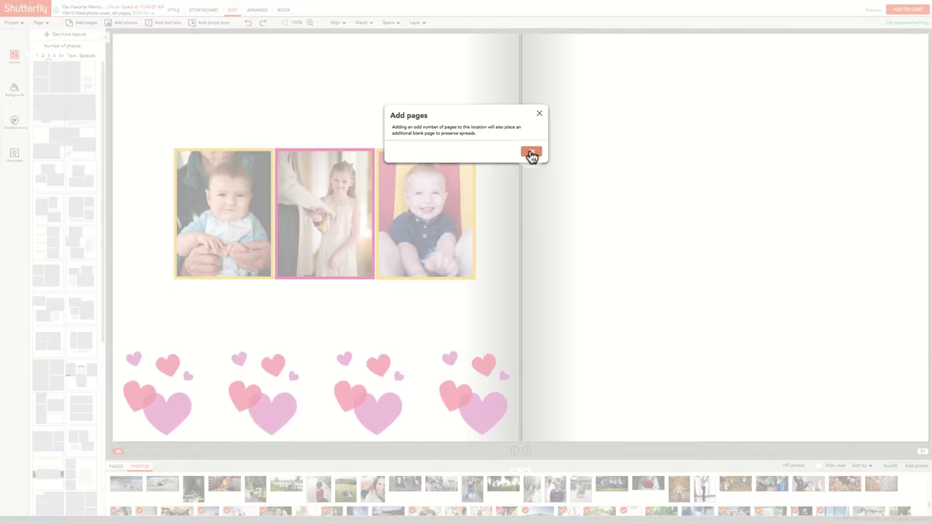
left_click(664, 192)
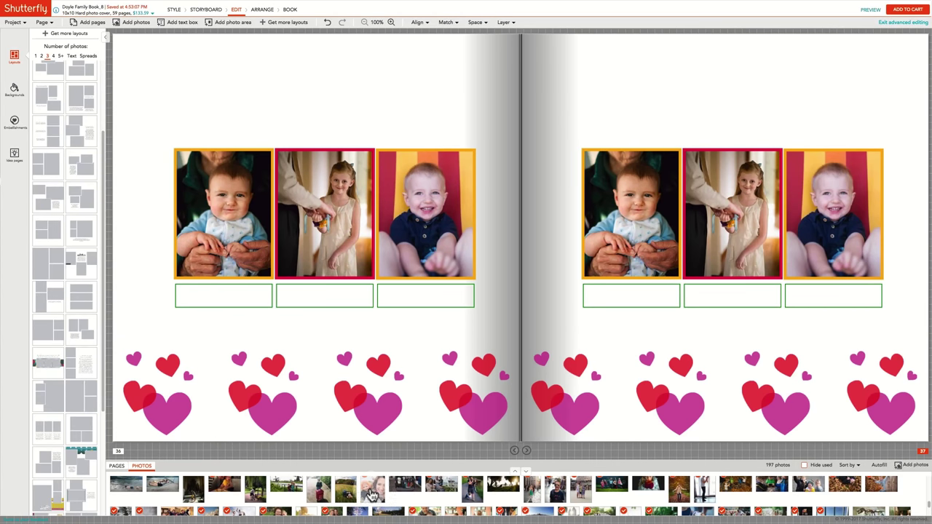
left_click_drag(385, 495, 623, 238)
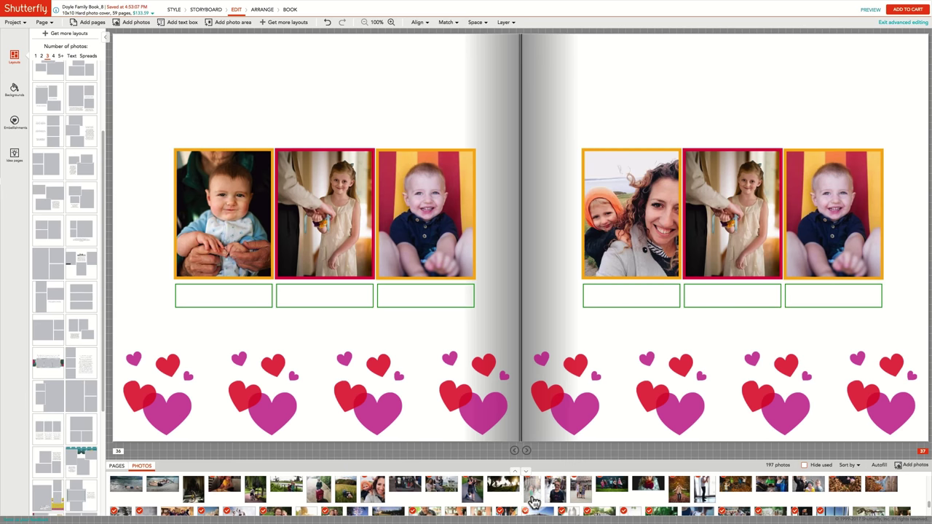
left_click_drag(471, 495, 731, 223)
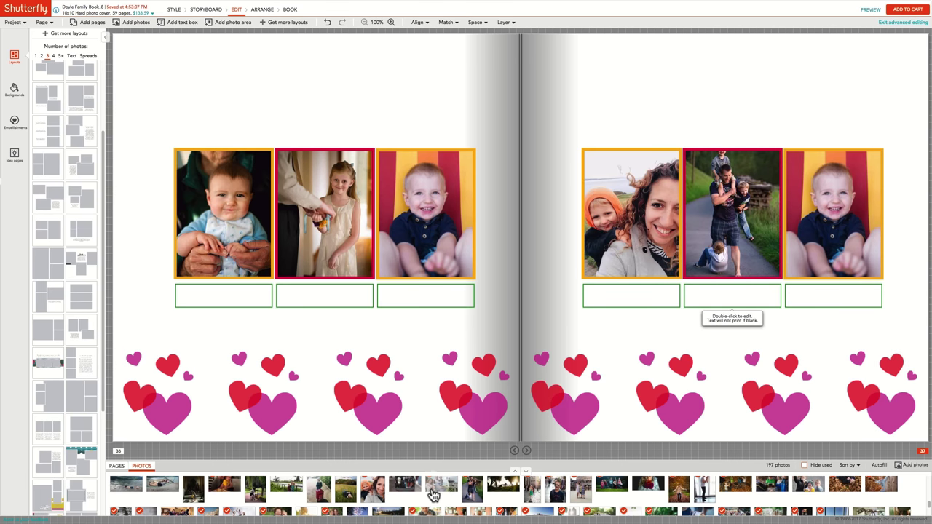
left_click_drag(557, 498, 825, 226)
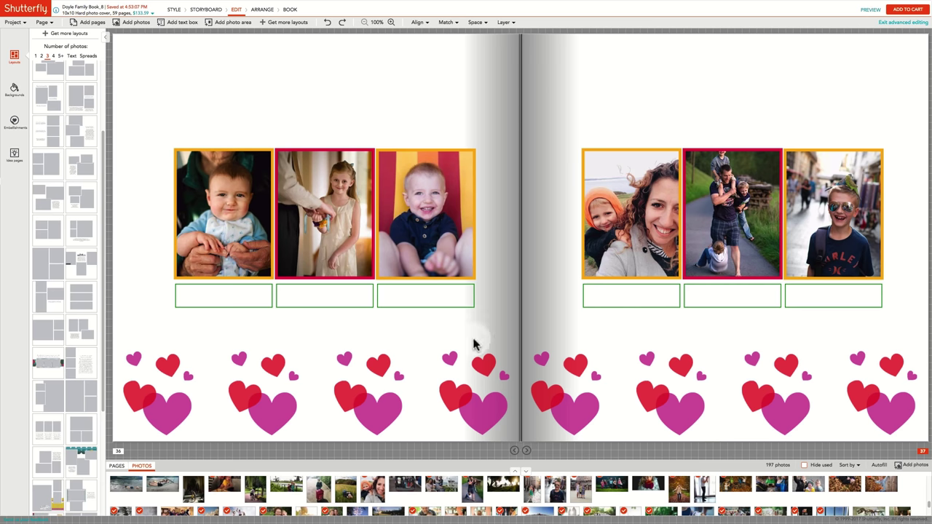
Step: Switch the bottom strip to page thumbnails and drag page 37 near page 40
left_click(118, 465)
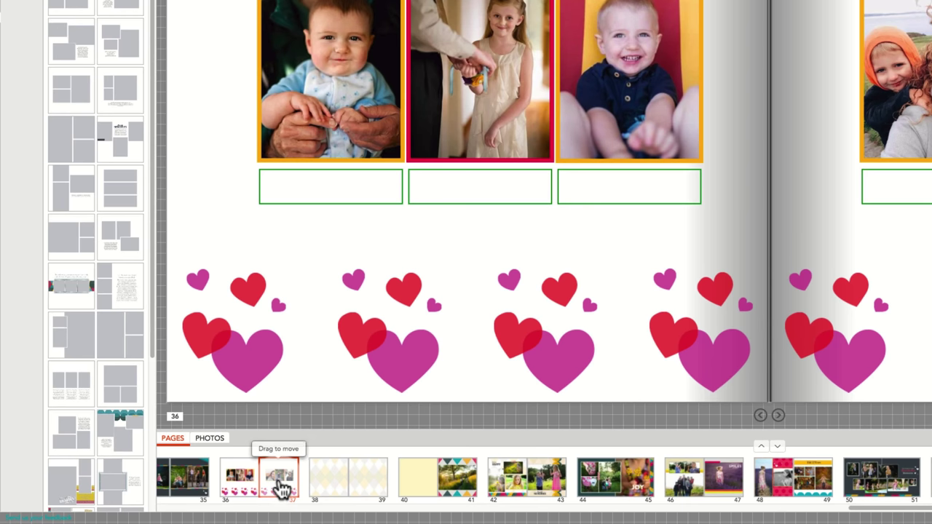
left_click_drag(283, 490, 415, 486)
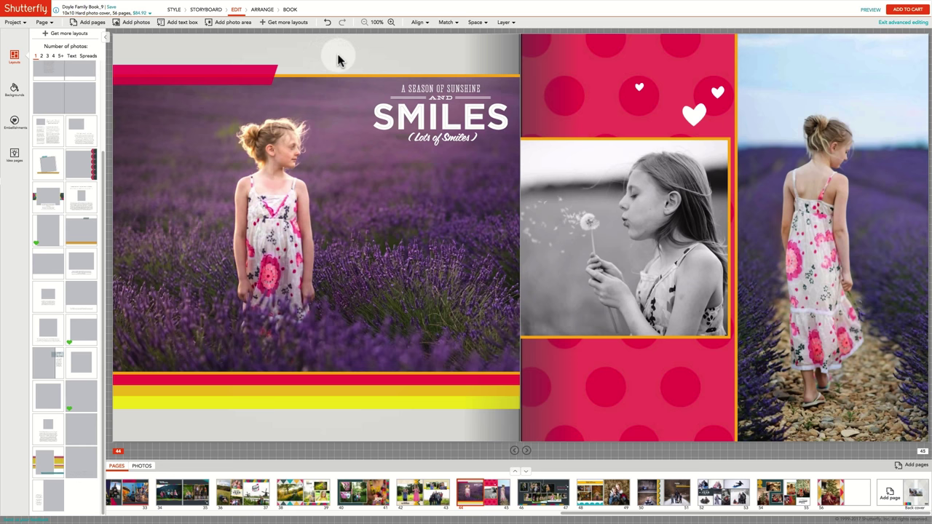
Step: Flip page 45 horizontally so the girl in the lavender faces the other way
left_click(924, 448)
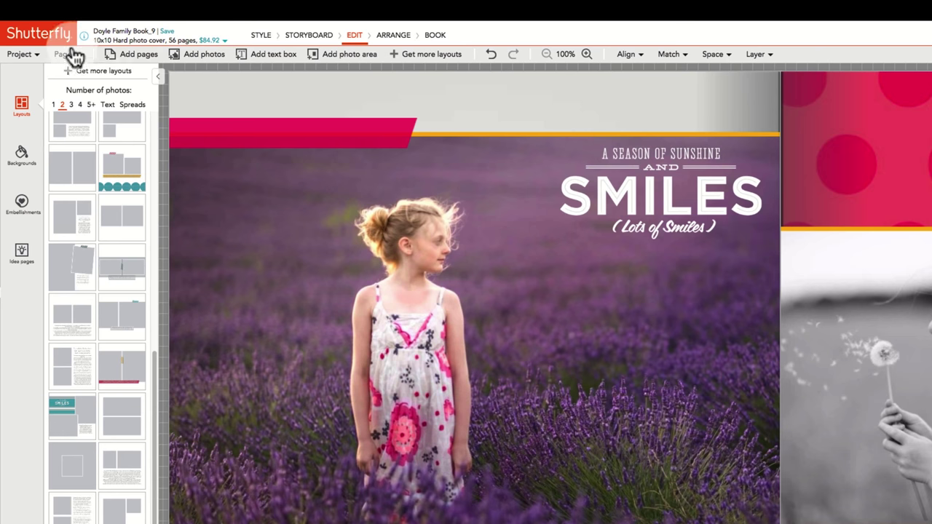
left_click(72, 57)
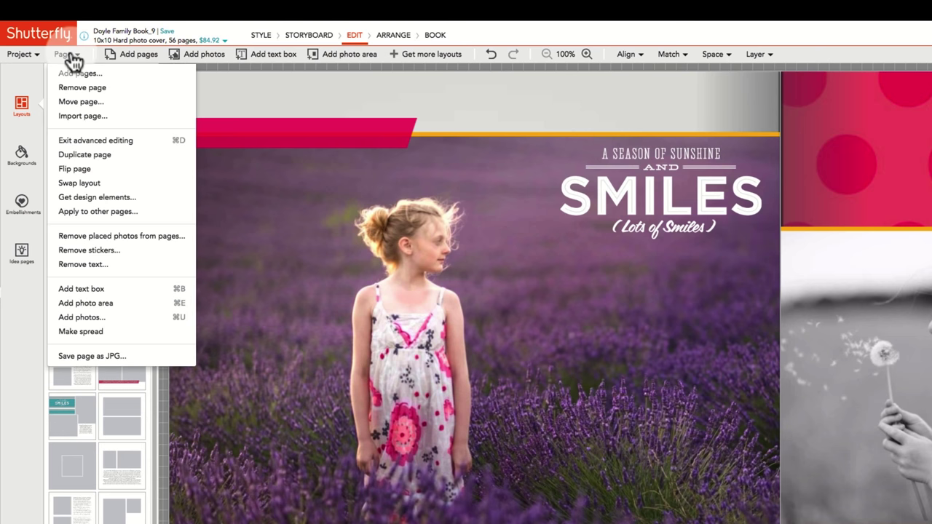
left_click(80, 168)
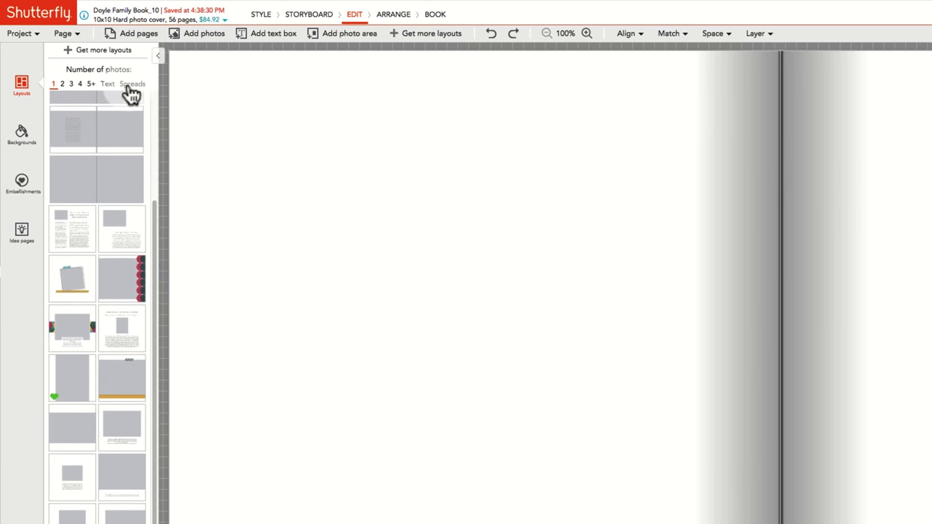
Step: Apply a full-spread layout to pages 32–33 and drop the cycling photo onto it
left_click(130, 85)
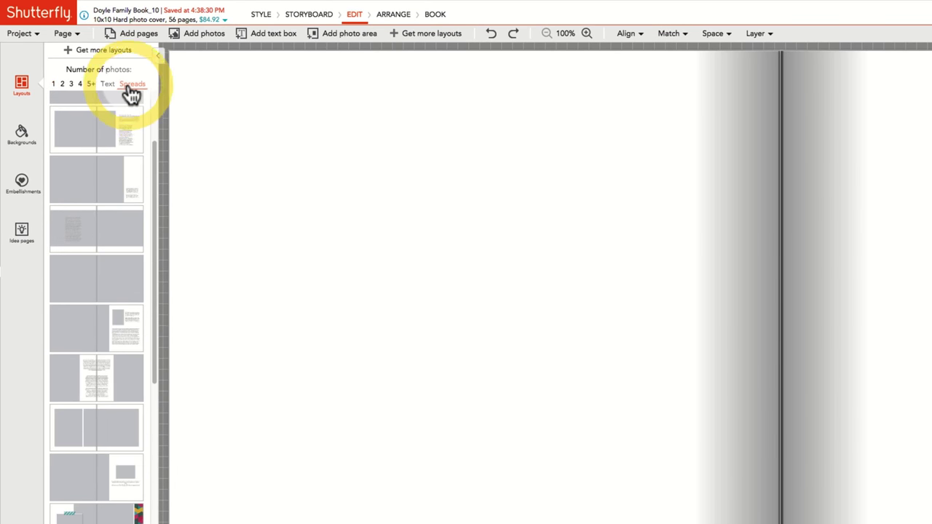
left_click(99, 289)
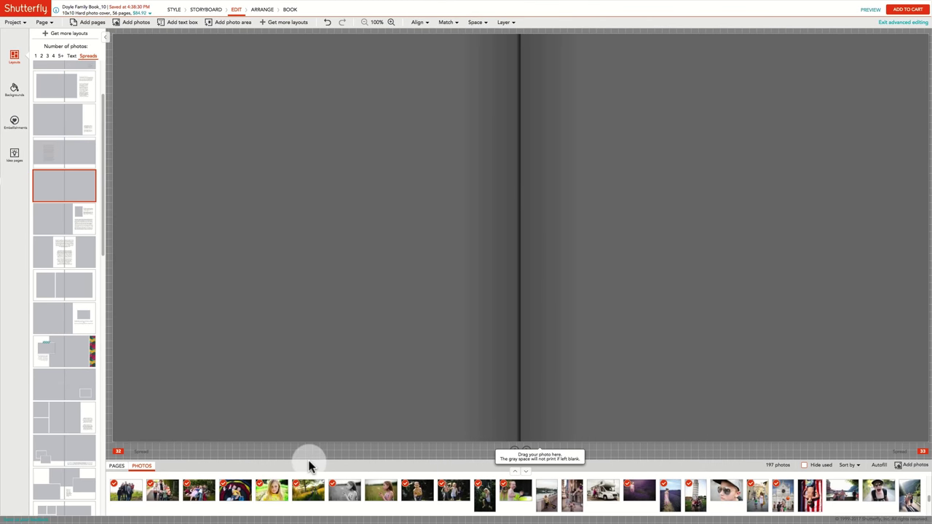
left_click_drag(311, 497, 482, 285)
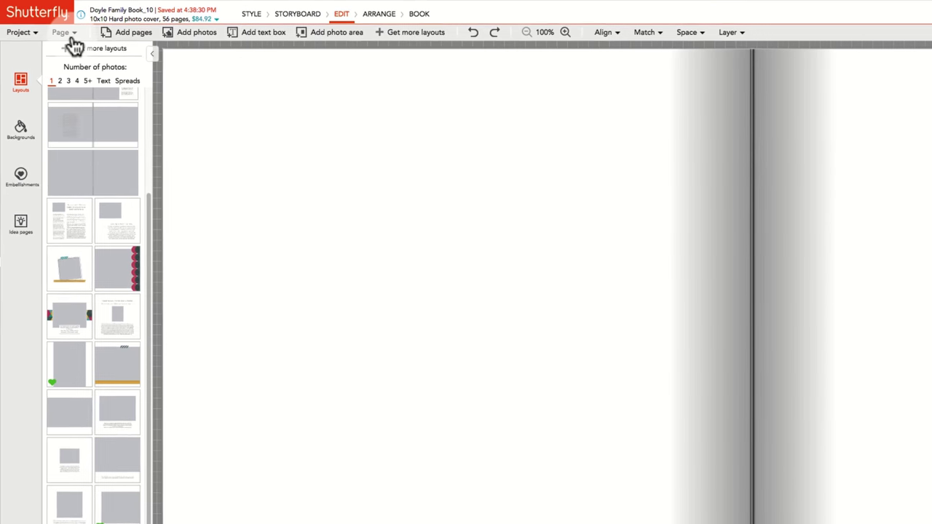
Step: Merge pages 32 and 33 into one spread with Page > Make spread
left_click(42, 22)
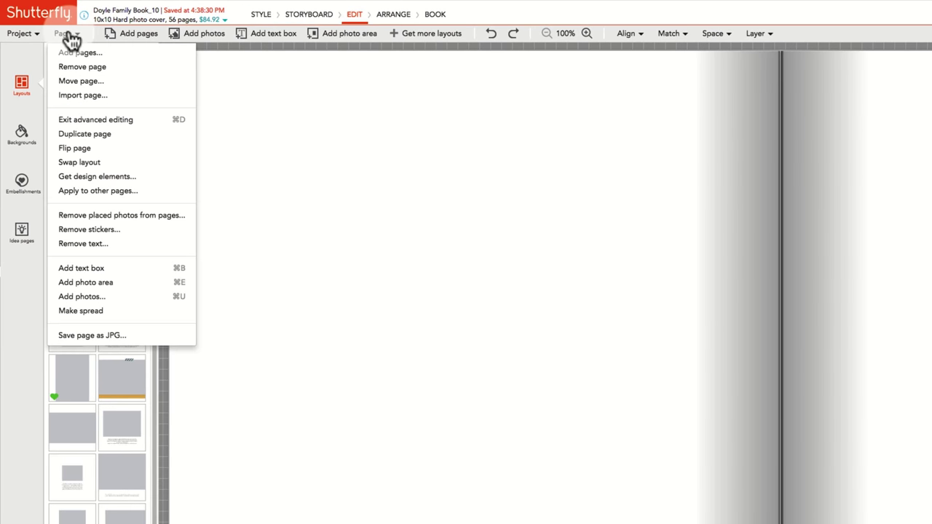
left_click(74, 311)
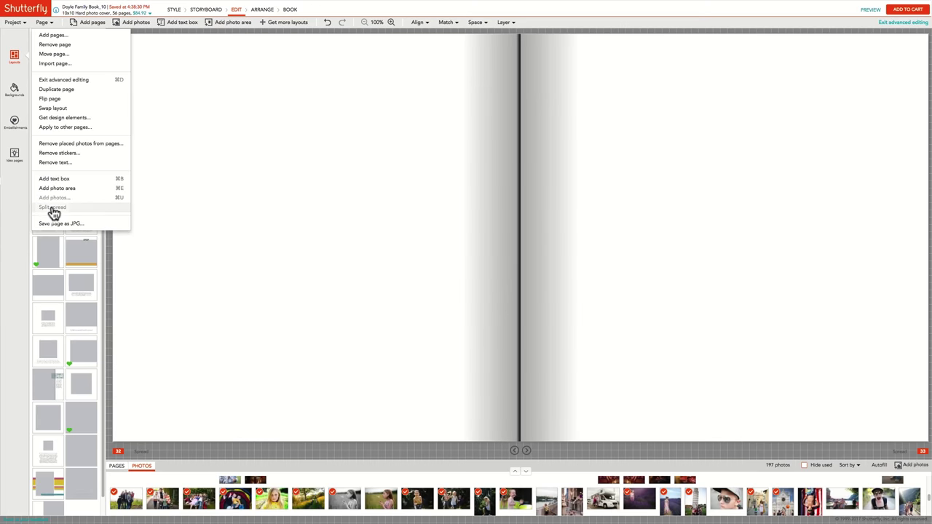
left_click(371, 405)
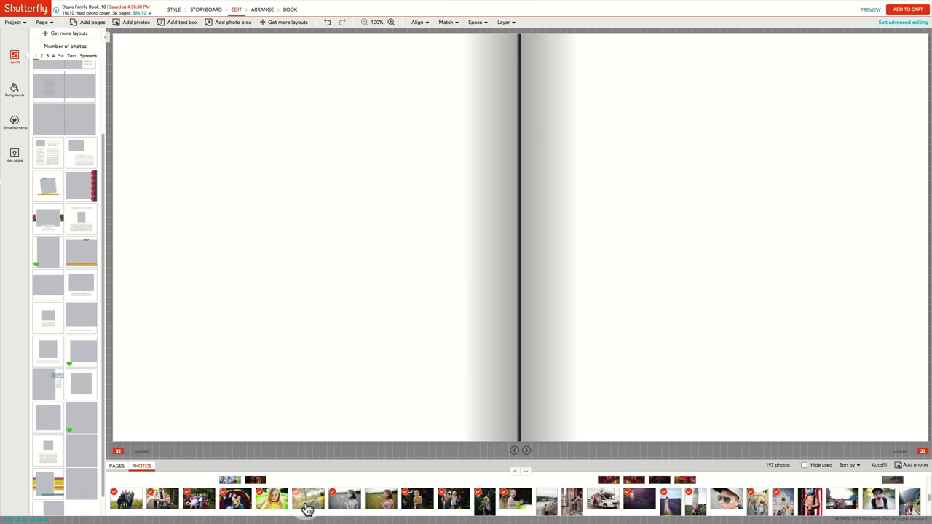
Step: Place the sunlit cycling photo on the spread and enlarge it across both pages
left_click_drag(307, 509, 828, 97)
left_click_drag(759, 150, 291, 416)
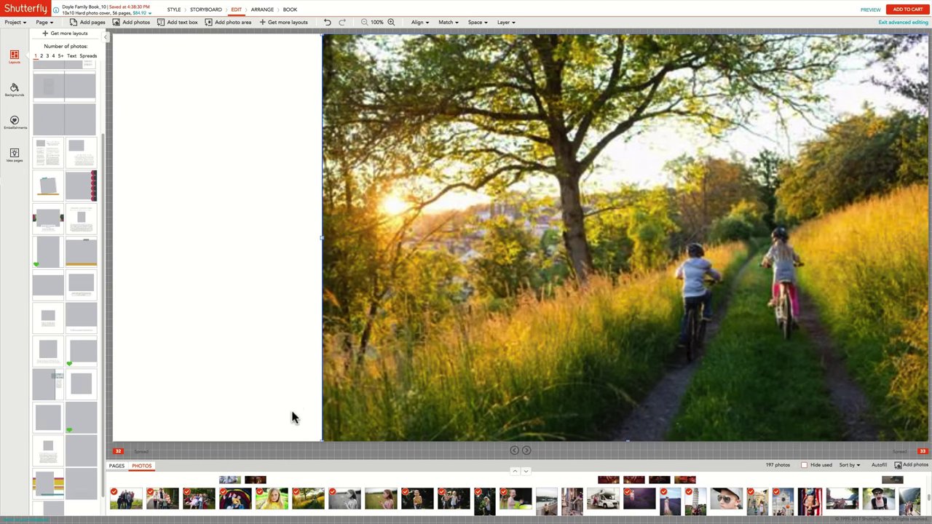
left_click(275, 211)
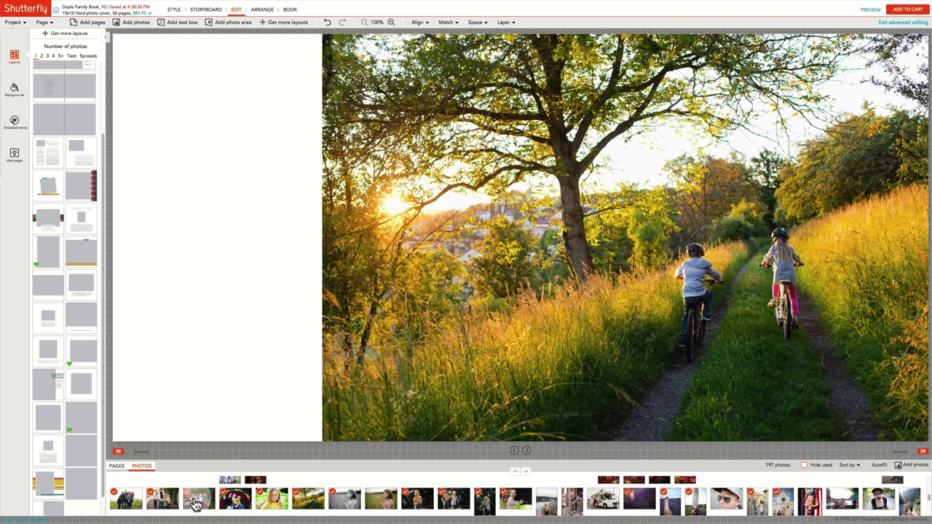
Step: Add the kids-on-swing photo to the left page, enlarge it and nudge it slightly upward
mouse_move(197, 504)
left_click_drag(197, 504, 274, 204)
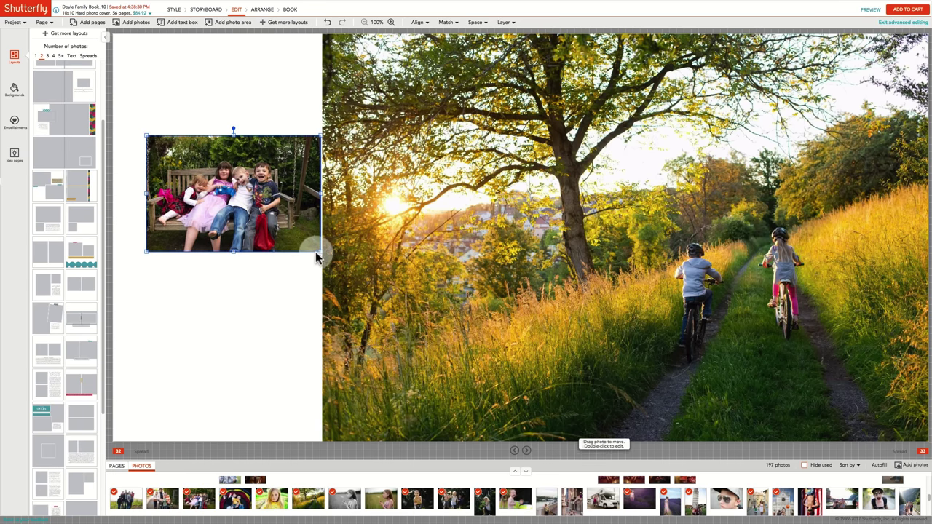
left_click_drag(320, 253, 513, 364)
left_click_drag(458, 318, 458, 300)
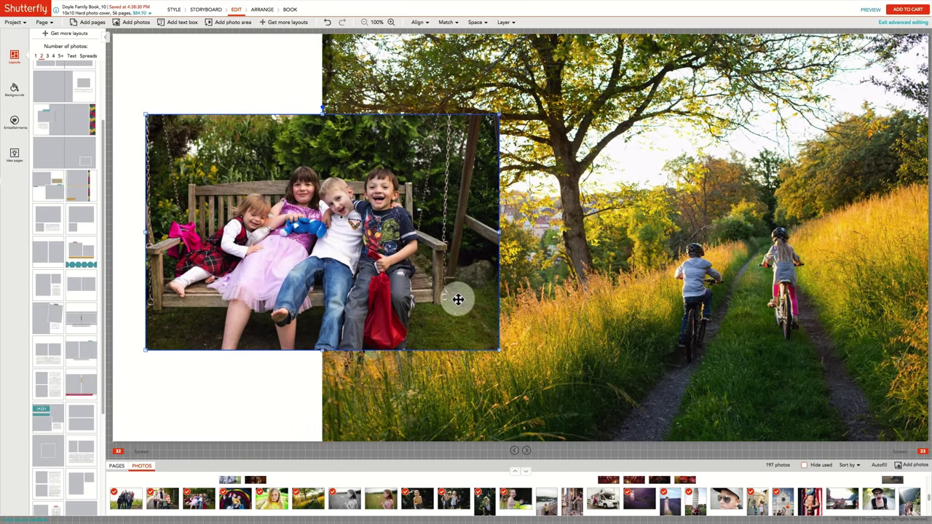
left_click(243, 84)
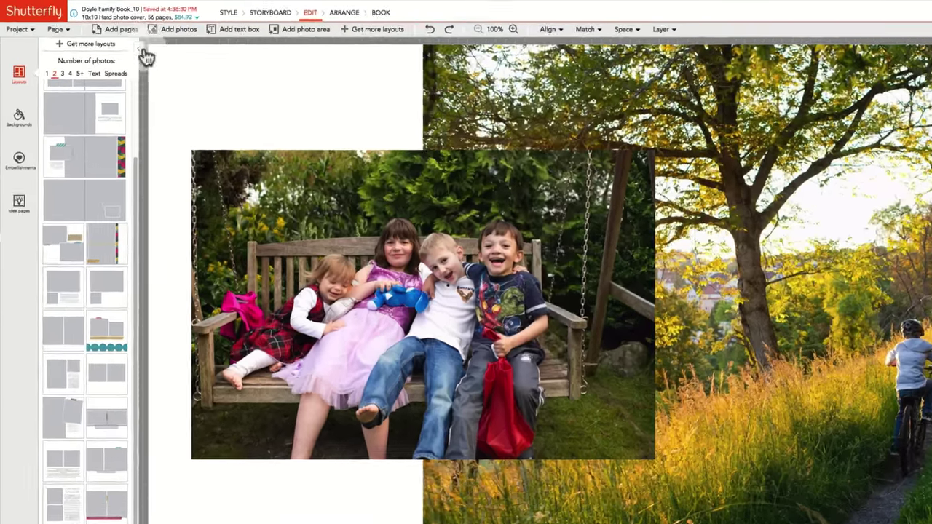
Step: Split spread 32–33 back into separate pages and bring up the BOOK cover and paper options
left_click(45, 23)
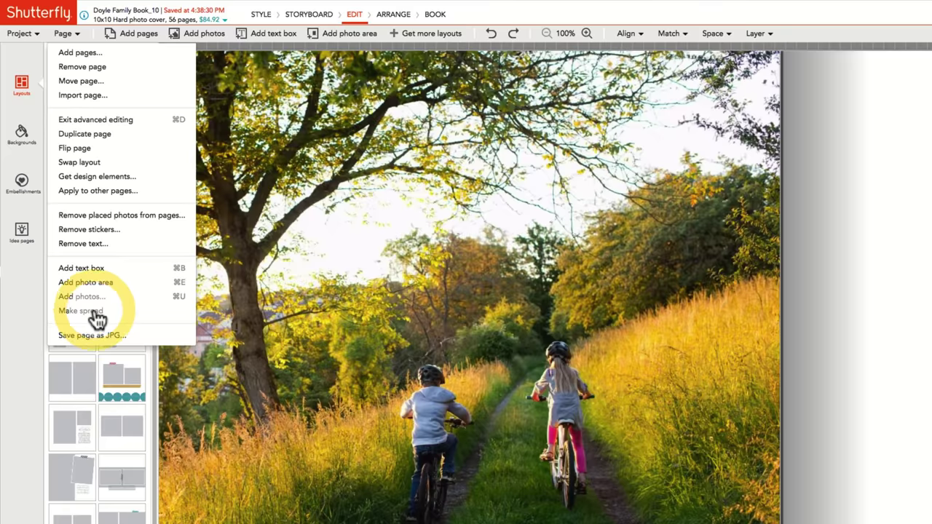
left_click(86, 310)
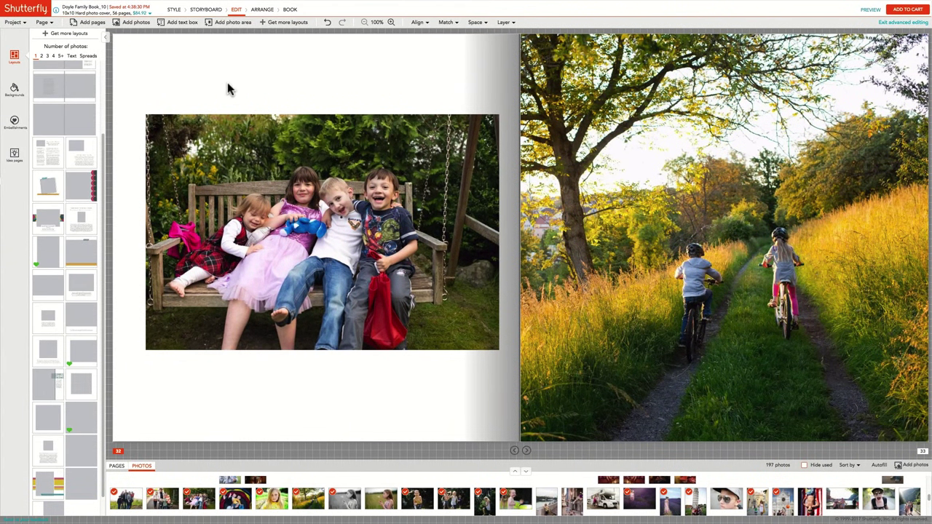
left_click(289, 10)
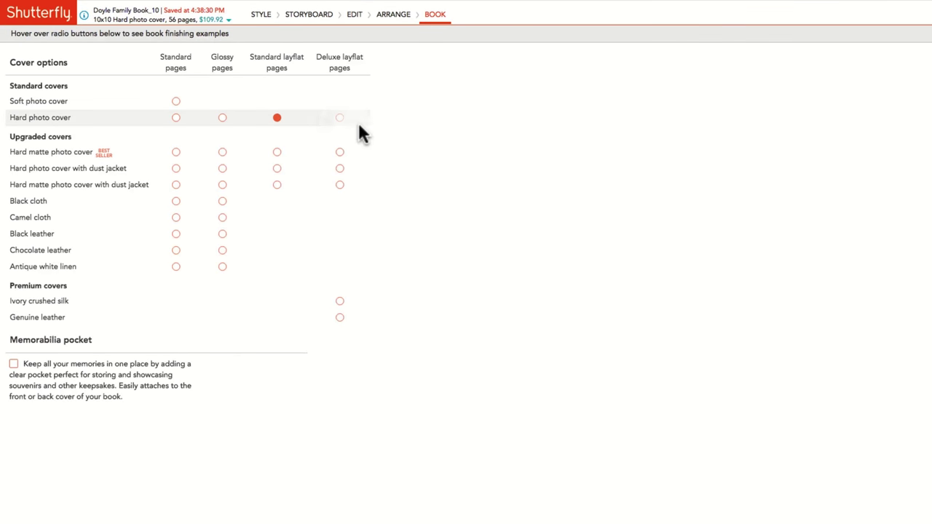
Step: Select Deluxe layflat pages in the Hard photo cover row
left_click(339, 119)
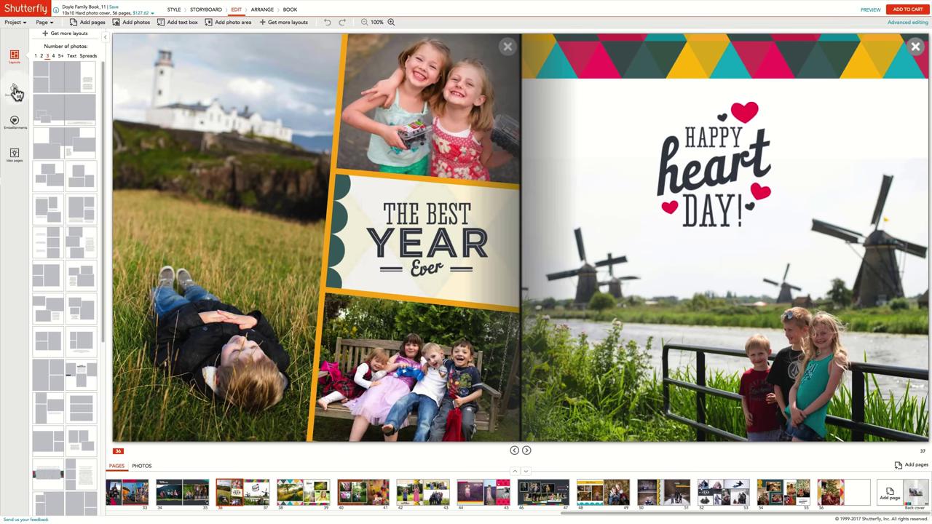
Step: Browse the Backgrounds, Embellishments and Idea pages panels, then return to Layouts
left_click(16, 93)
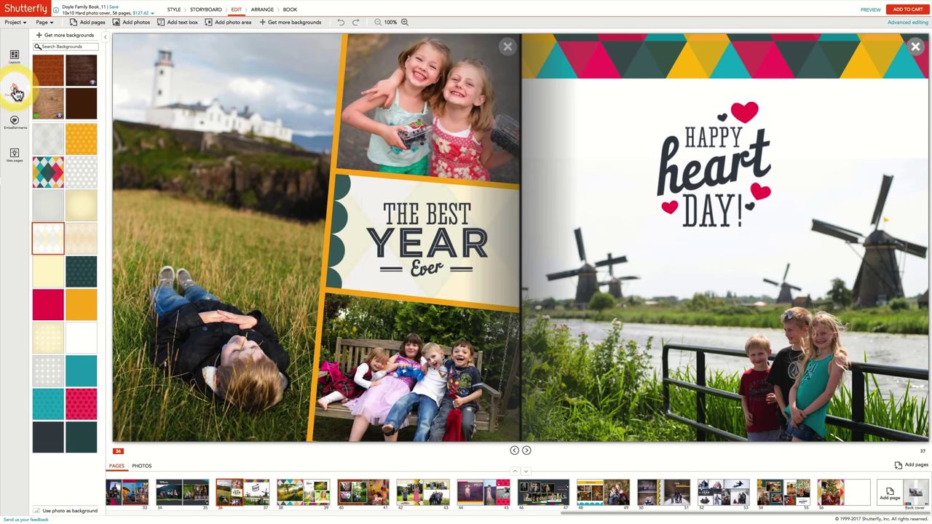
left_click(15, 124)
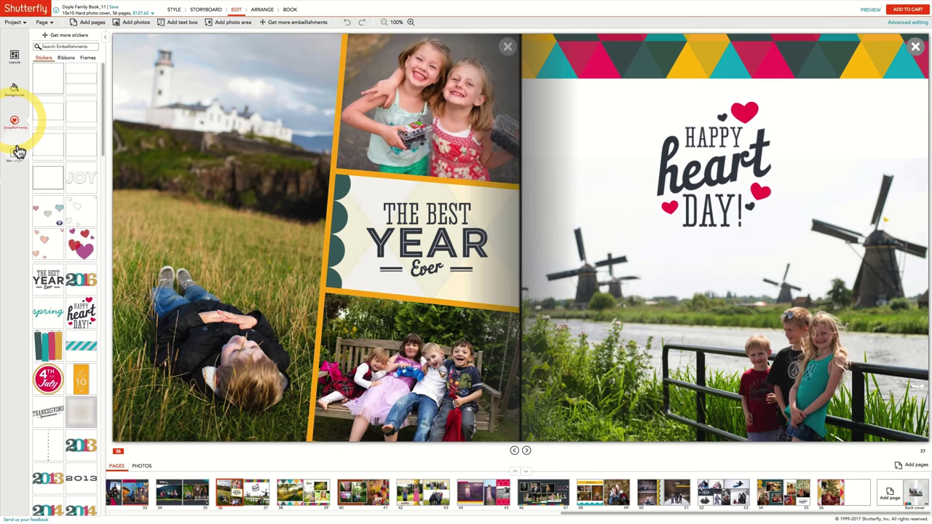
left_click(14, 154)
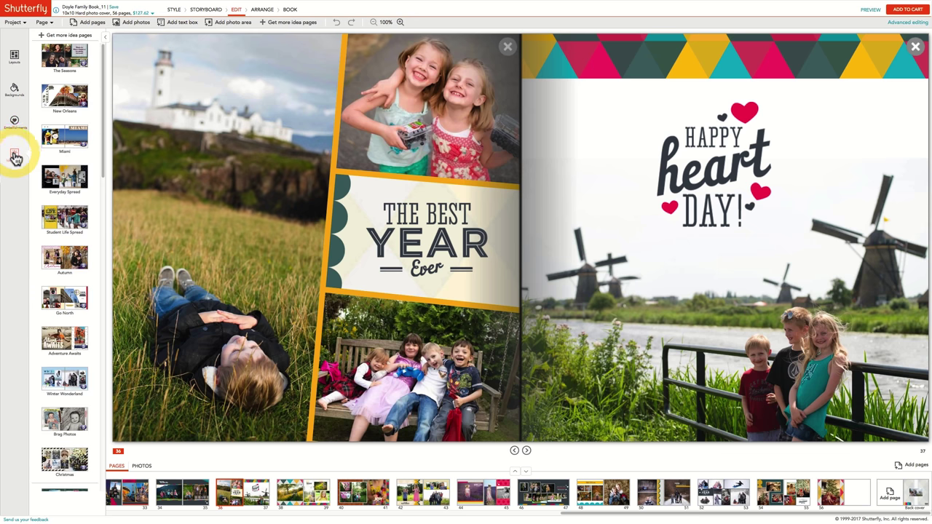
left_click(15, 57)
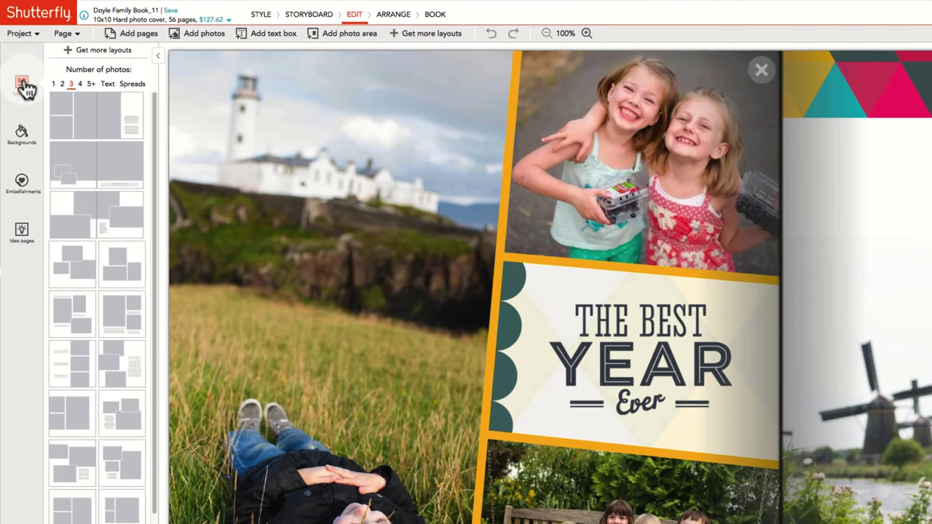
Step: Open the more-layouts catalogue and search its embellishments for 'flowers'
left_click(107, 52)
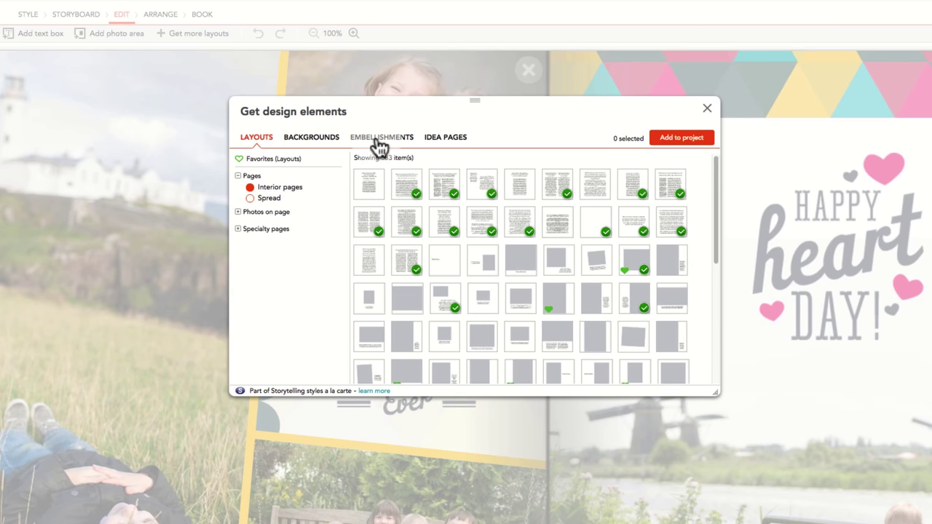
left_click(379, 143)
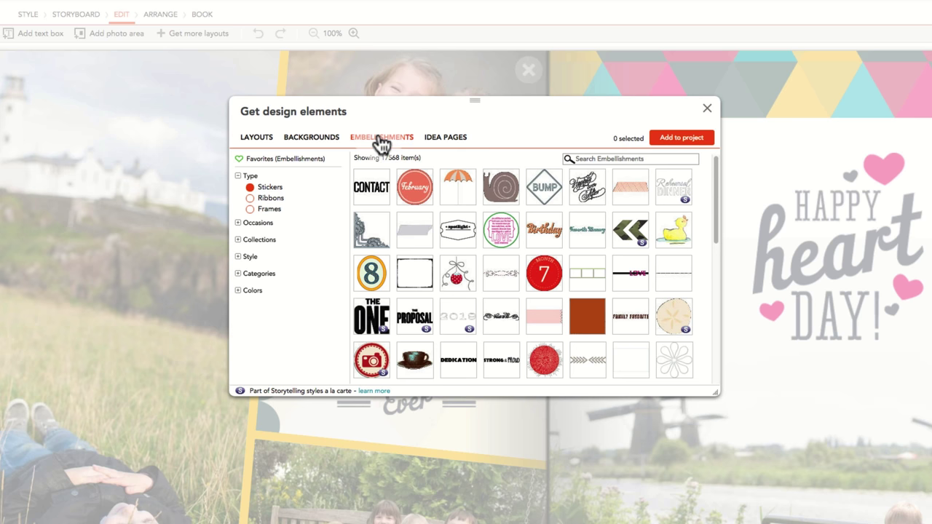
left_click(582, 159)
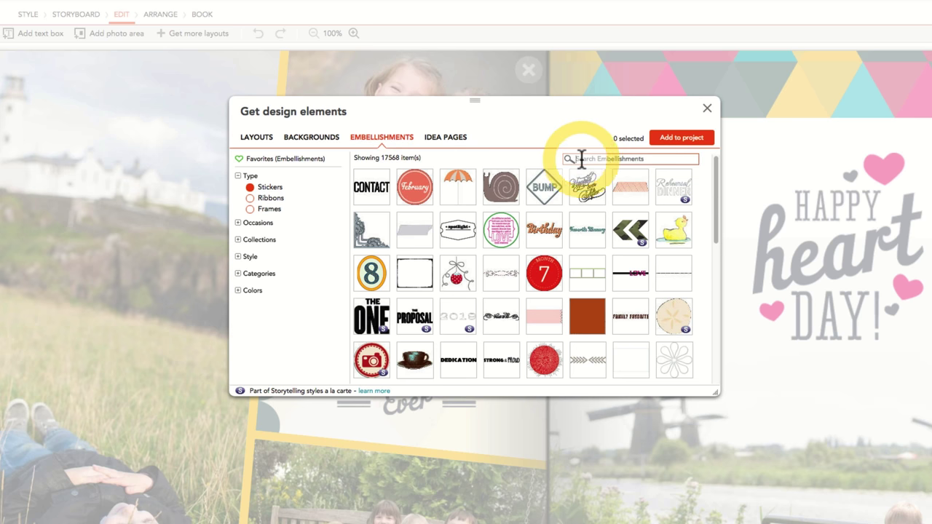
type("flowers")
key("Return")
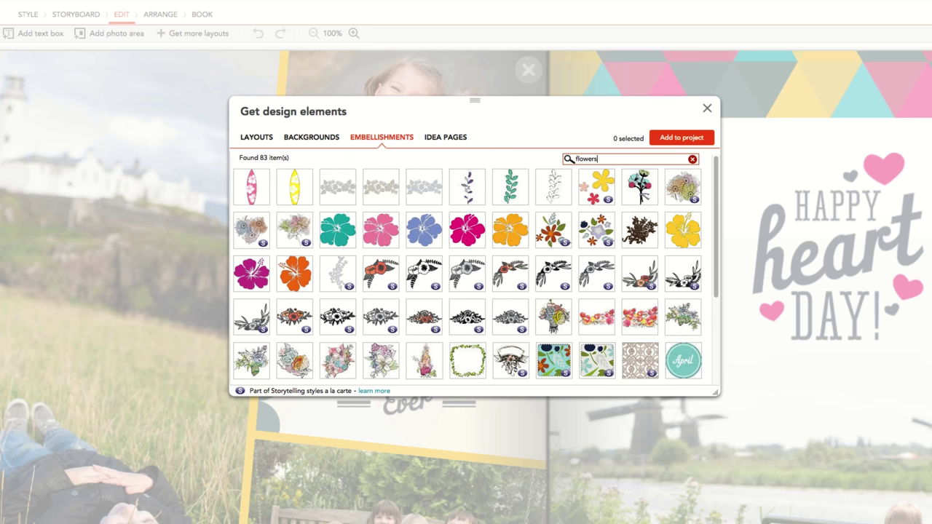
Step: Filter catalogue backgrounds to Brown and pick the light wood background for the project
left_click(312, 137)
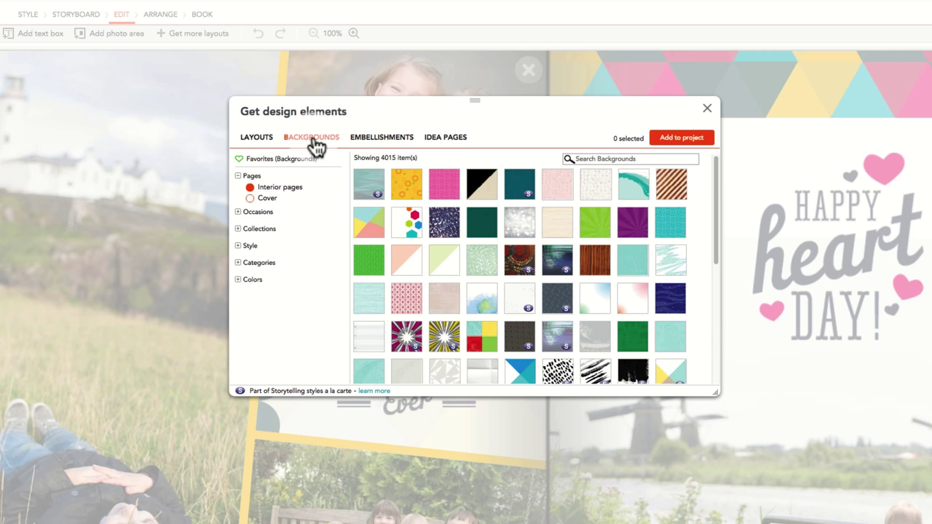
left_click(238, 280)
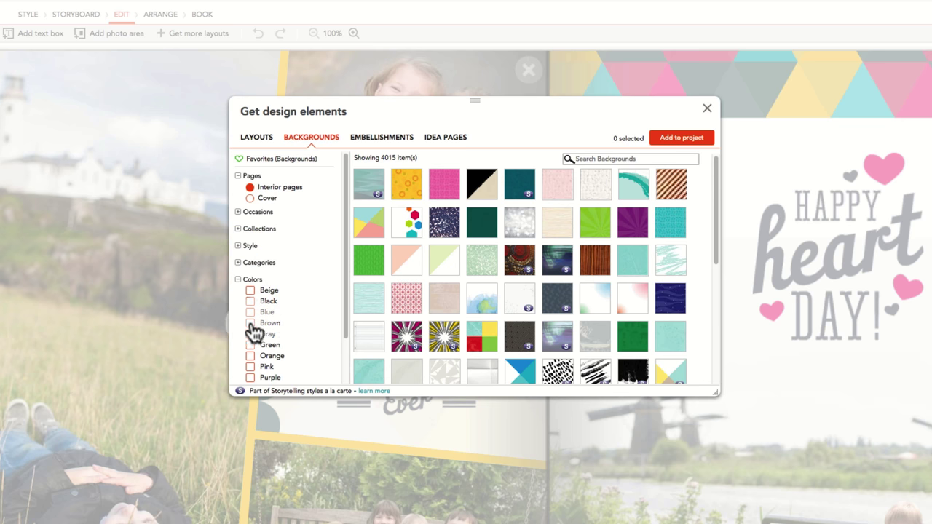
left_click(250, 327)
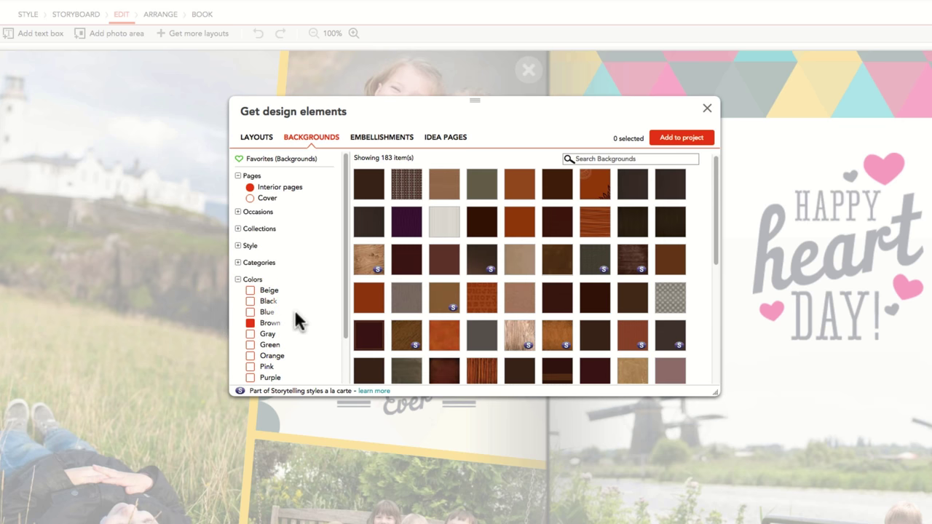
left_click(442, 298)
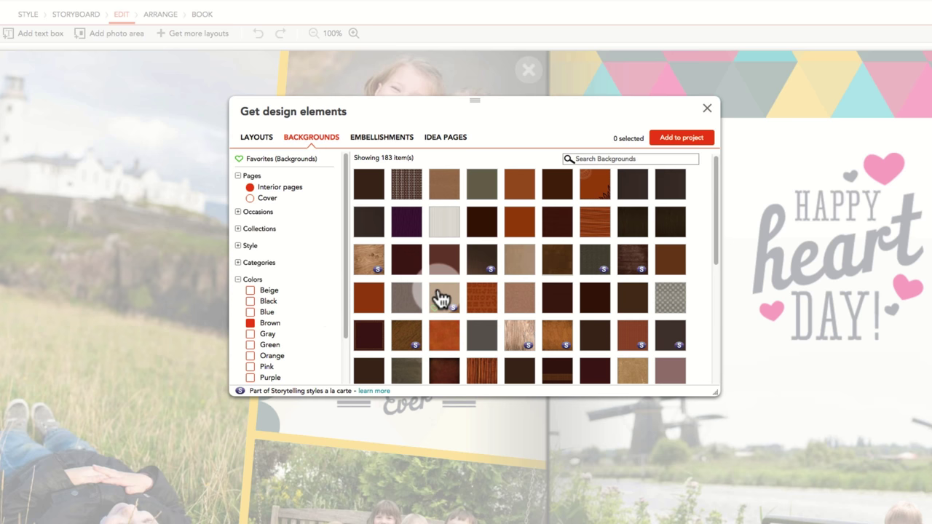
left_click(479, 303)
mouse_move(479, 303)
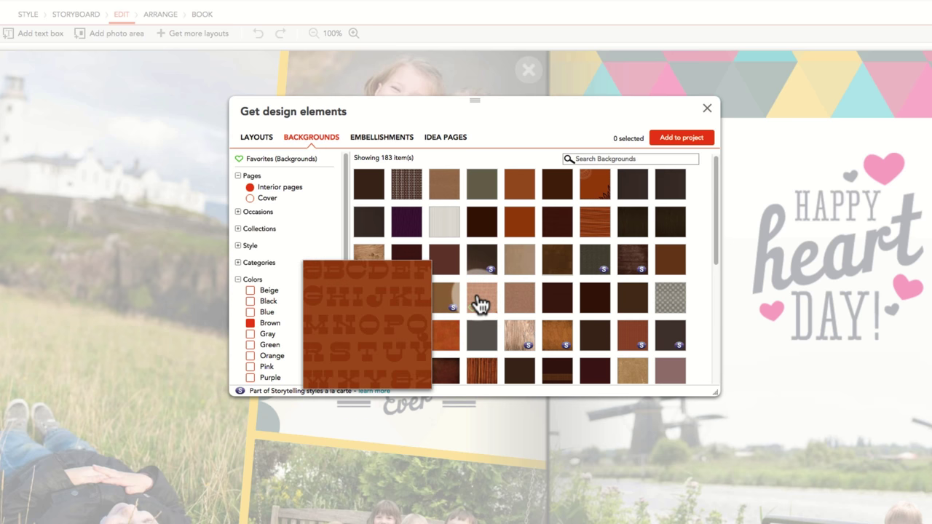
left_click(516, 342)
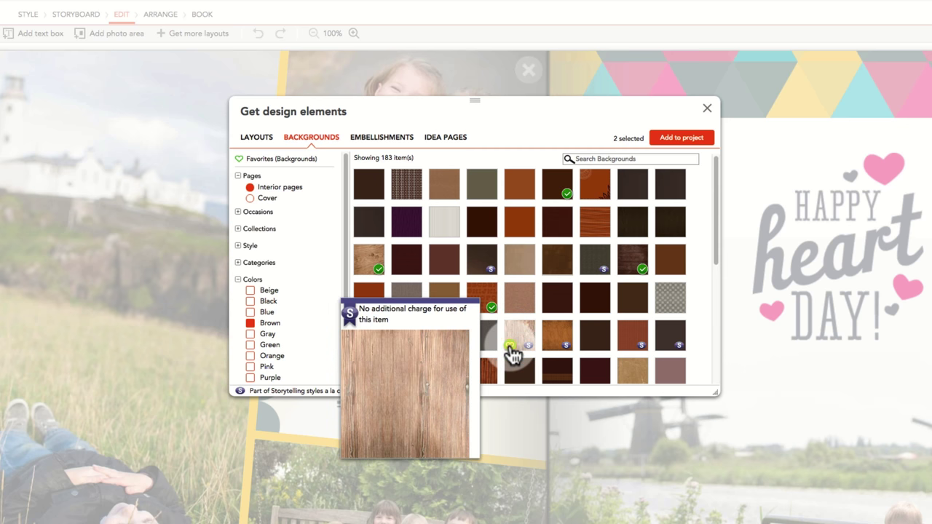
Step: Mark the wood background and another brown background as favourites
left_click(359, 270)
left_click(623, 270)
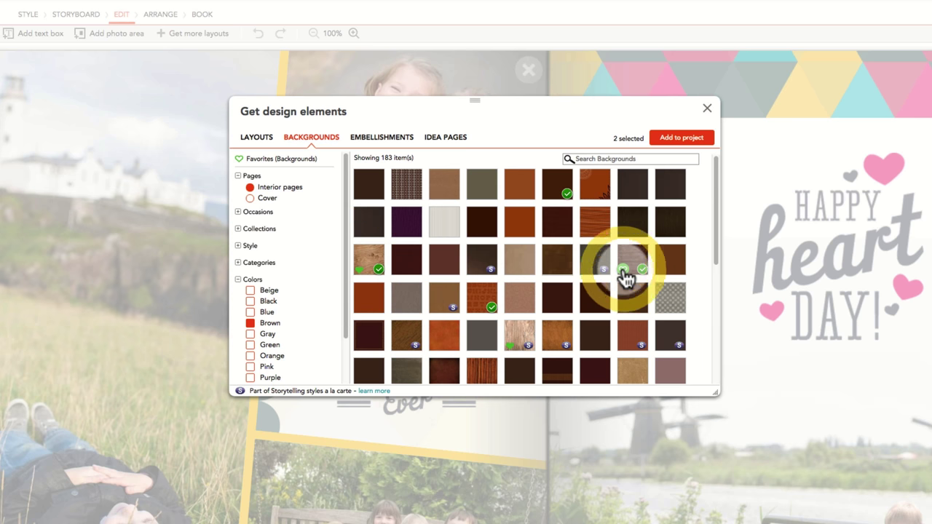
left_click(370, 143)
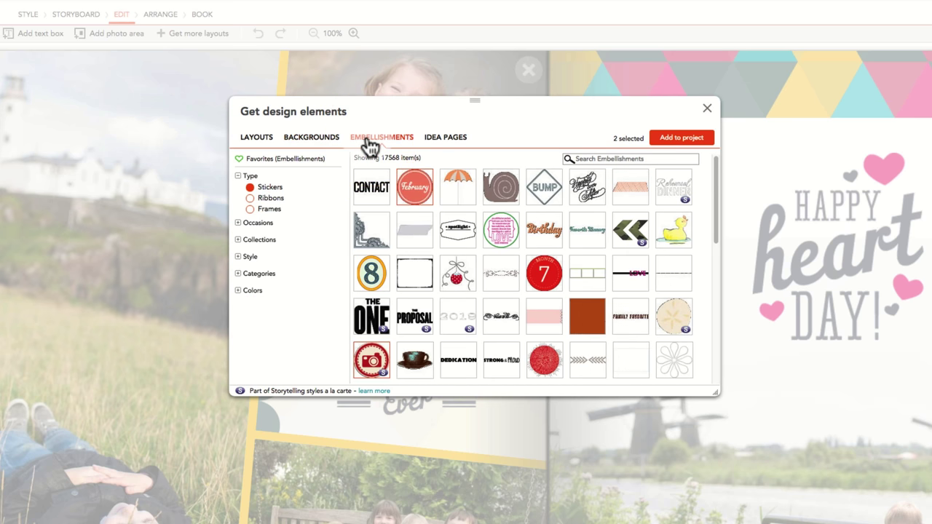
Step: Favourite the camera, flower and script stickers
left_click(359, 373)
left_click(660, 373)
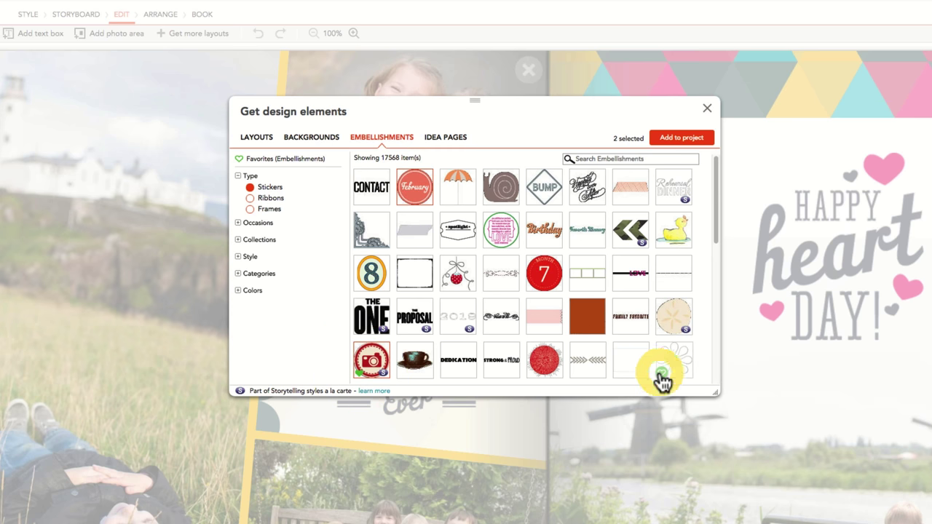
left_click(576, 201)
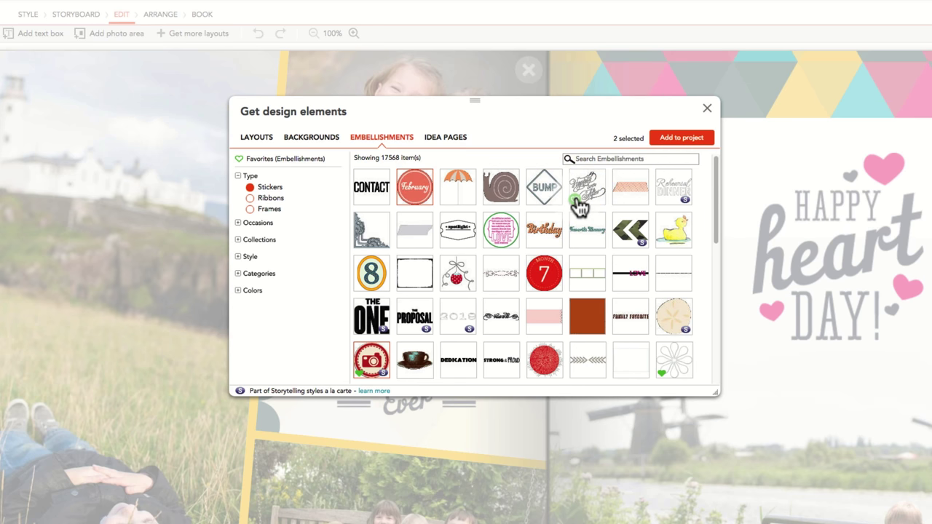
Step: List only favourite embellishments, then only favourite backgrounds
left_click(263, 160)
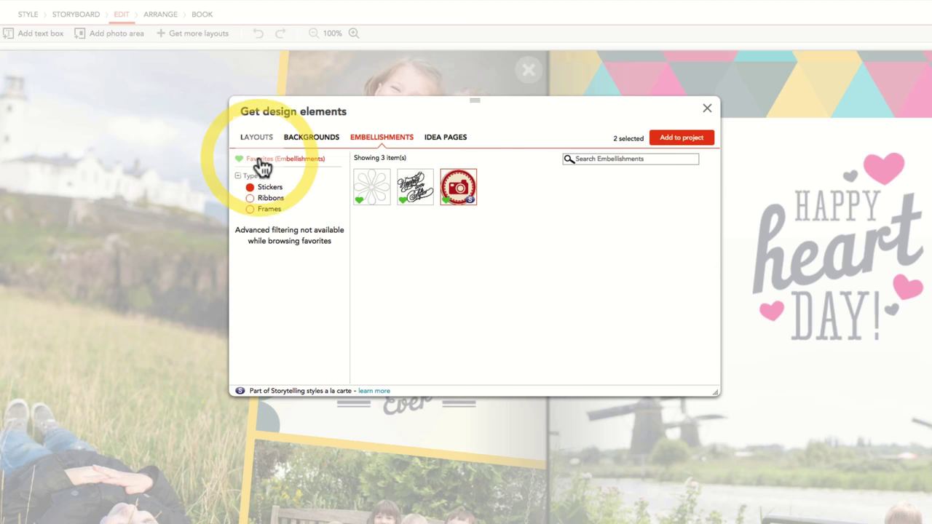
left_click(308, 143)
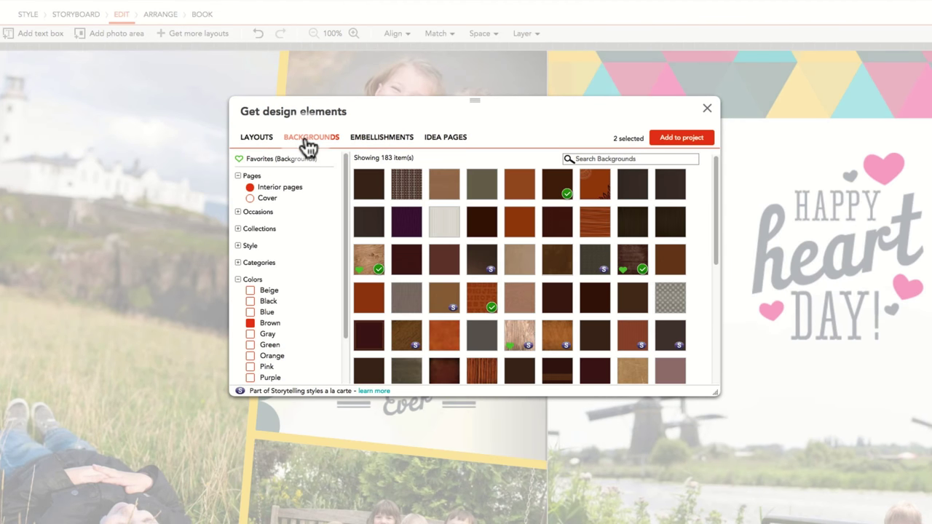
left_click(239, 161)
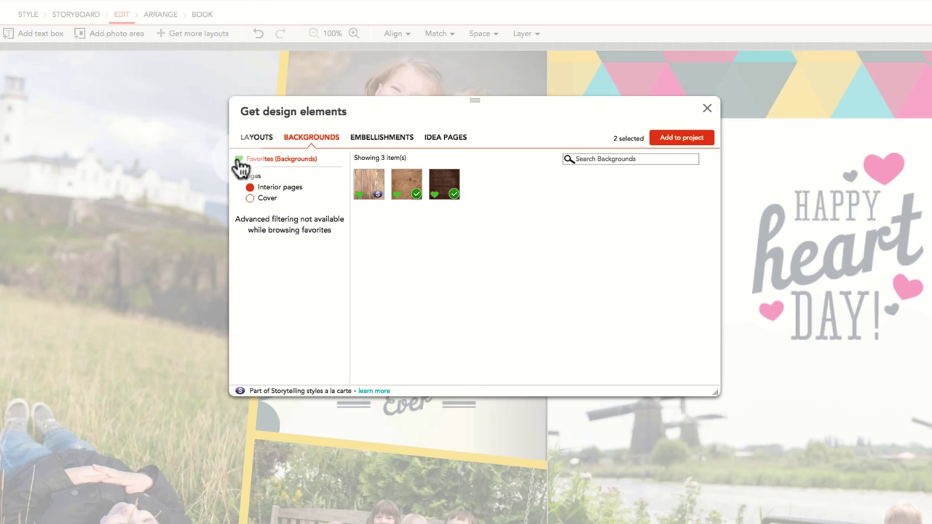
Step: Pick the first favourite background and the CONTACT, BUMP and Rehearsal Dinner stickers, and favourite the umbrella sticker
left_click(371, 189)
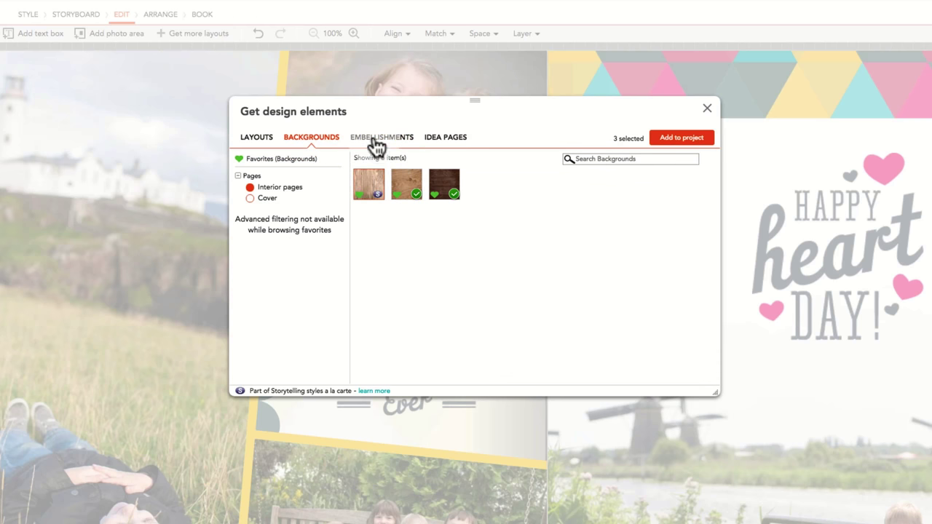
left_click(377, 145)
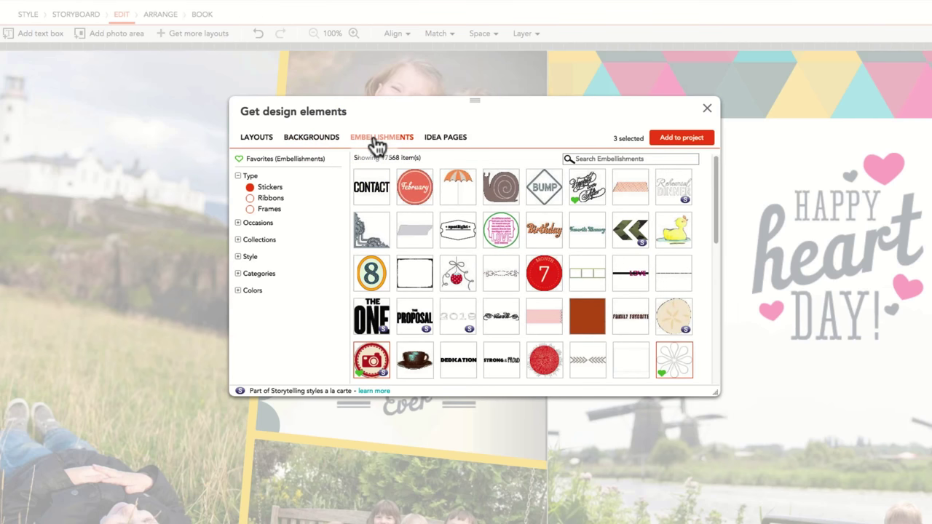
left_click(371, 193)
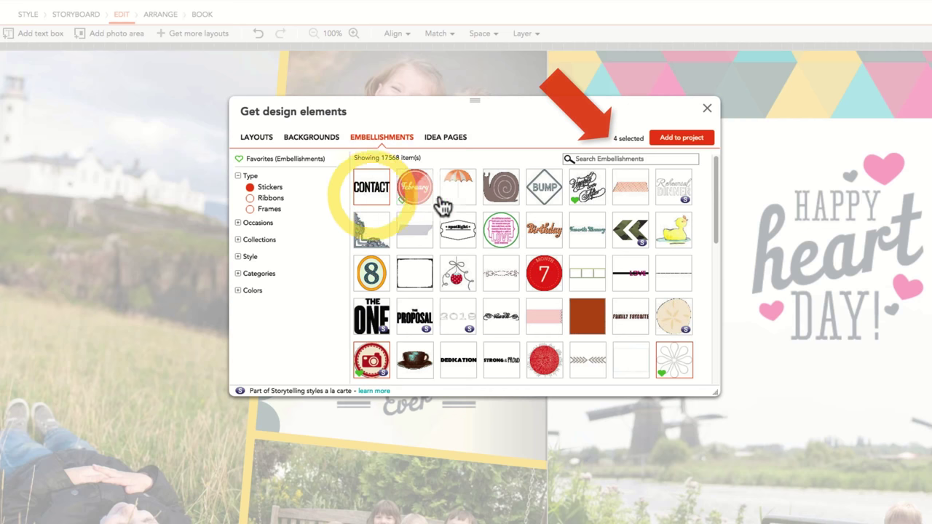
left_click(445, 200)
left_click(548, 196)
left_click(670, 188)
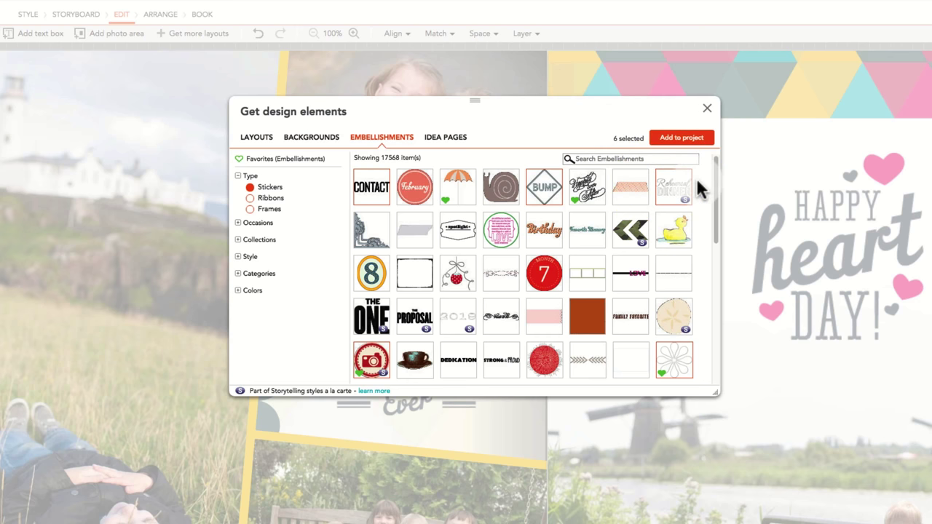
mouse_move(688, 209)
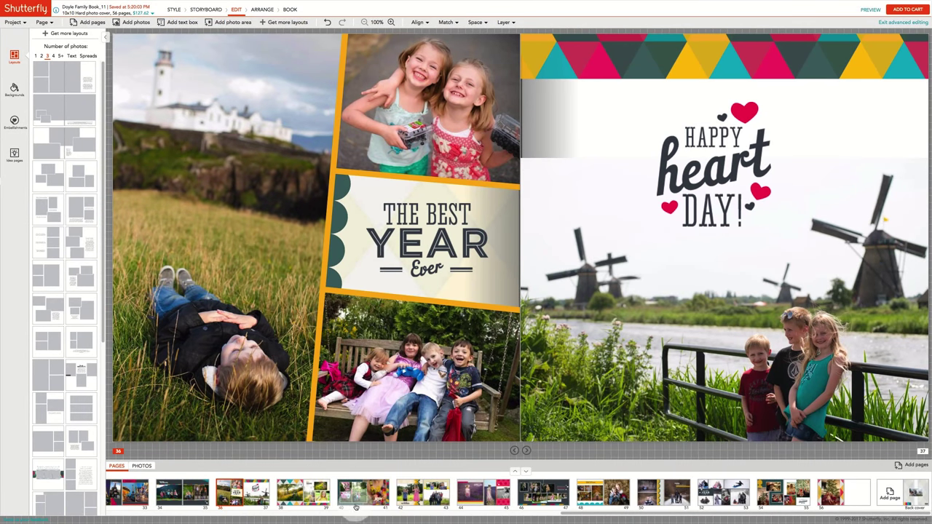
Step: Go to the JOY of Life spread (pages 40–41) and give its left page a light background
left_click(354, 495)
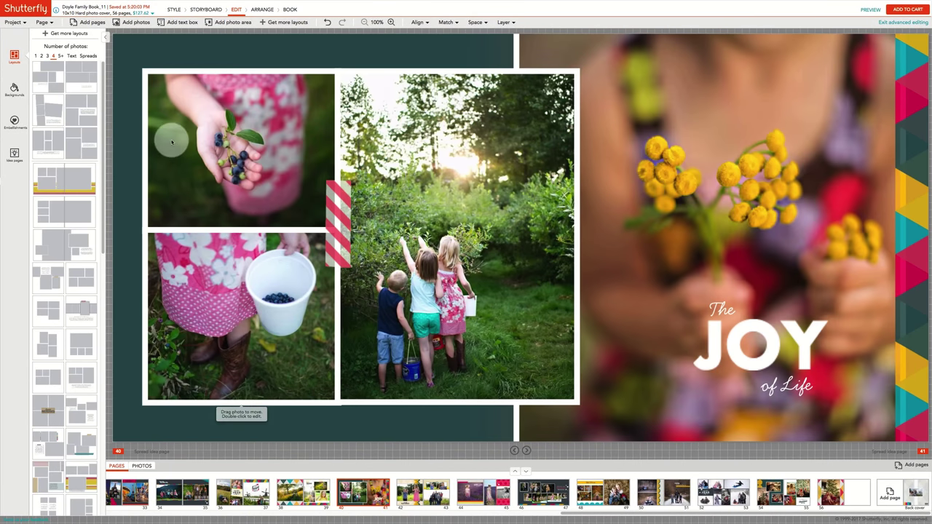
left_click(13, 89)
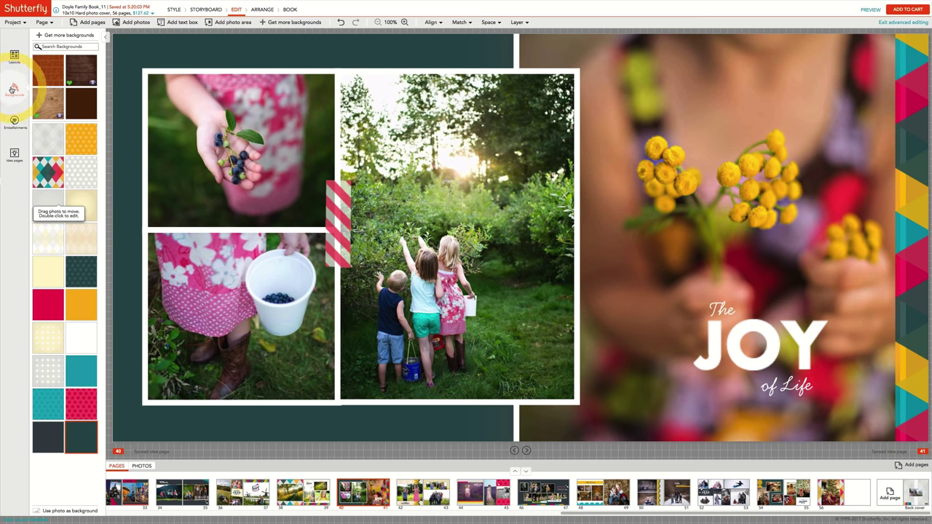
left_click(48, 105)
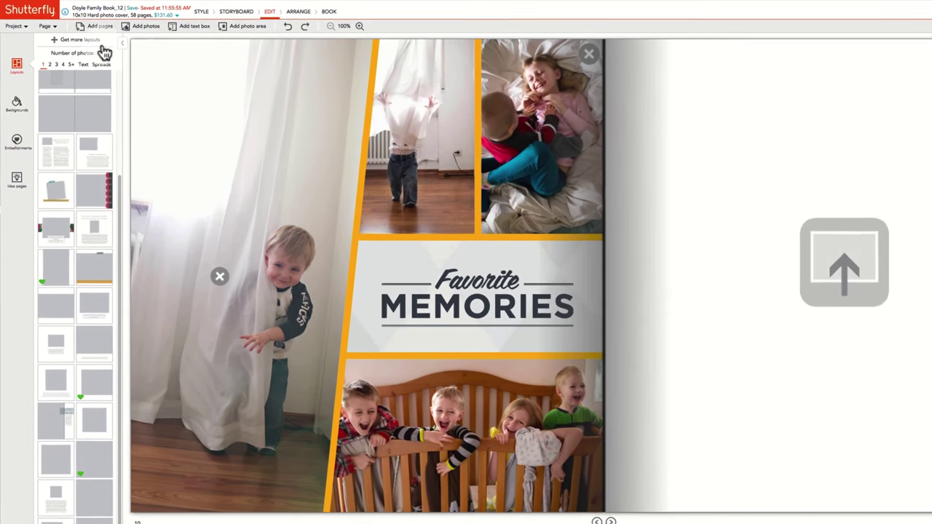
Step: Import page 12 of Doyle Kids Book into this book, placed before page 11
left_click(39, 23)
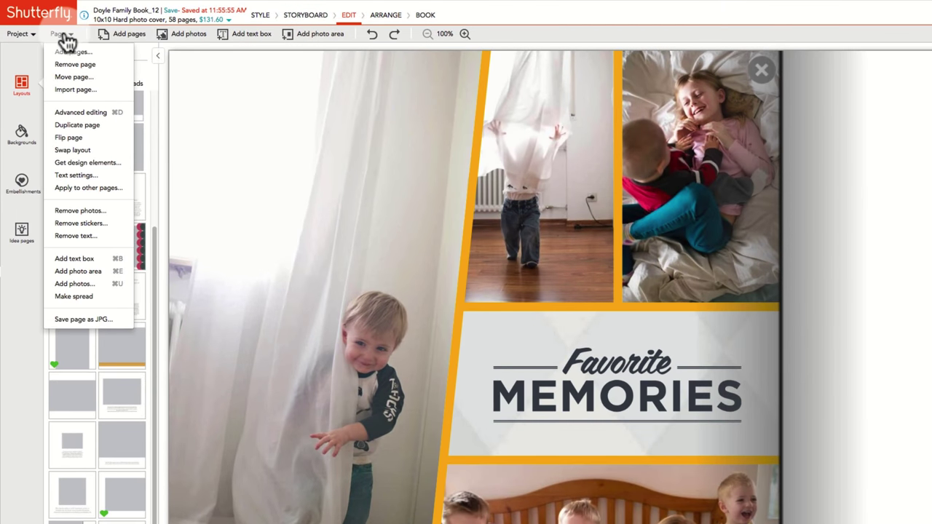
left_click(75, 93)
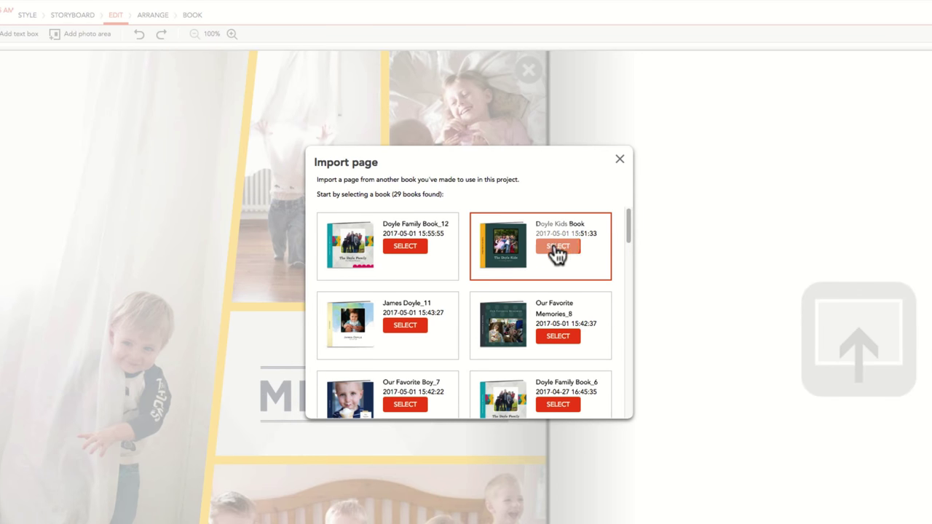
left_click(556, 246)
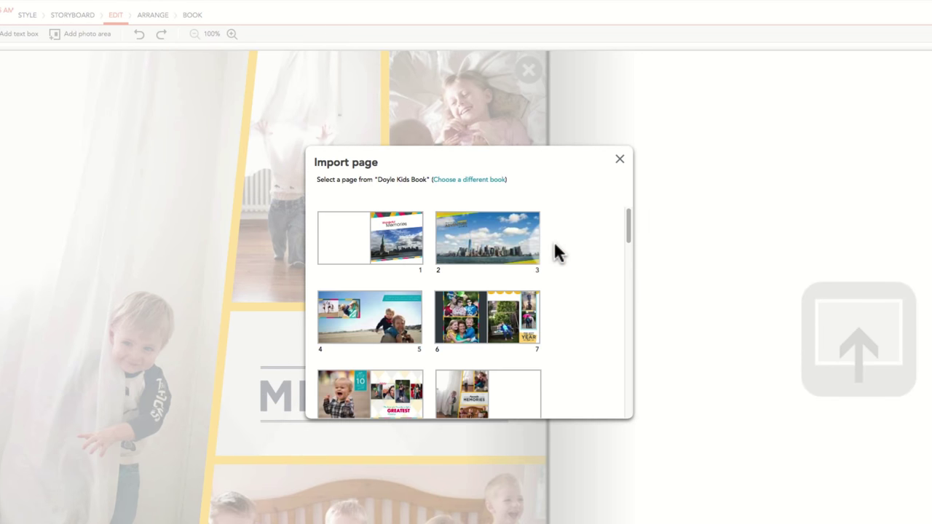
left_click_drag(628, 226, 629, 262)
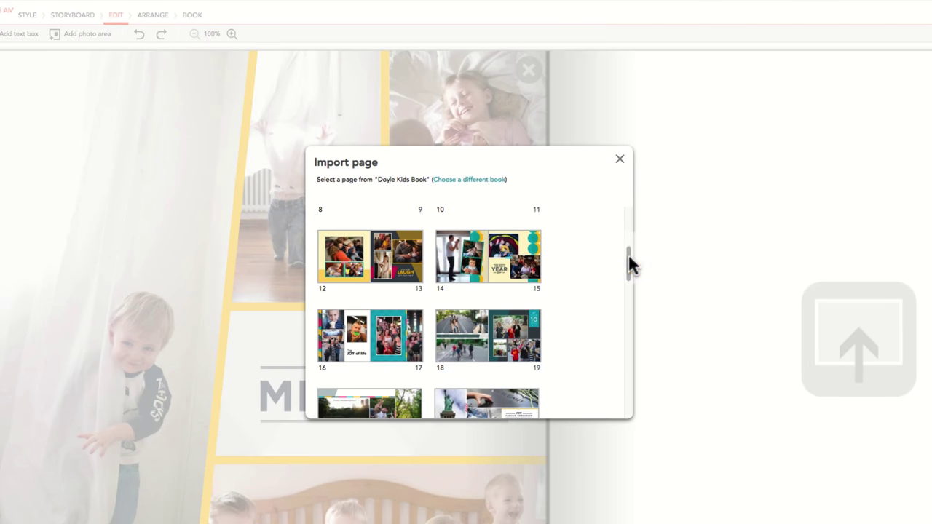
left_click(342, 262)
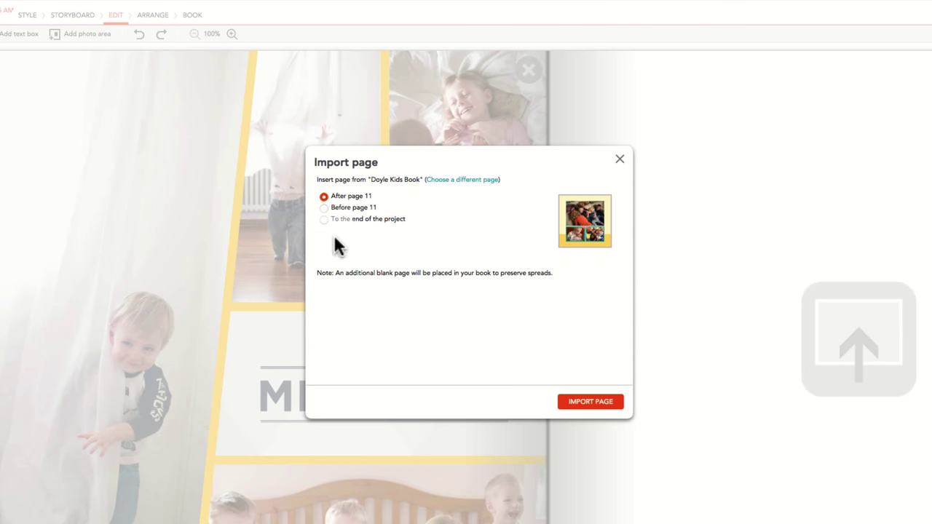
left_click(324, 208)
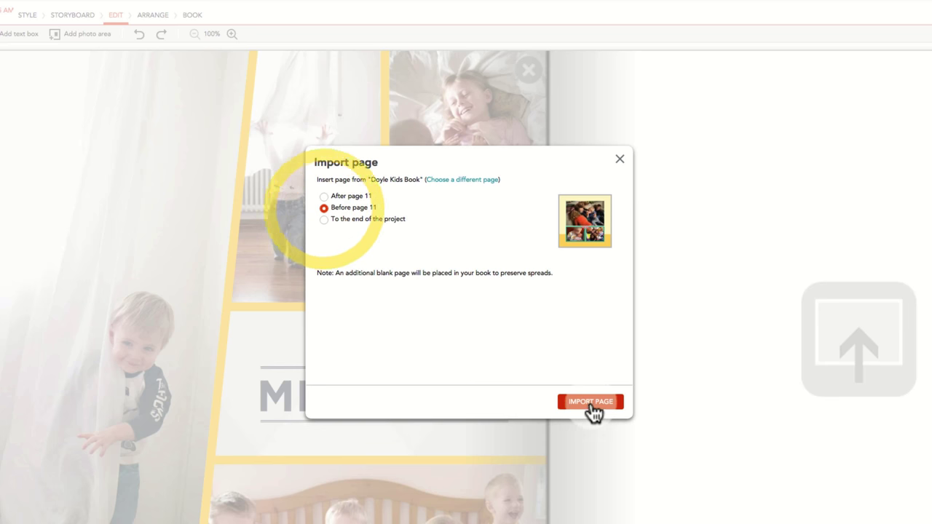
left_click(590, 407)
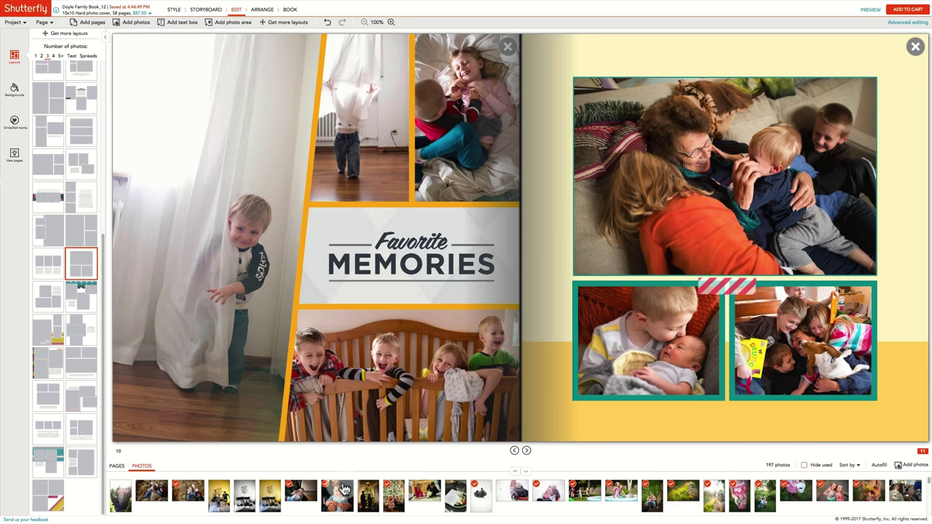
Step: Put the baby portrait in the bottom-left slot and give page 11 an orange polka-dot background
left_click_drag(337, 502, 635, 373)
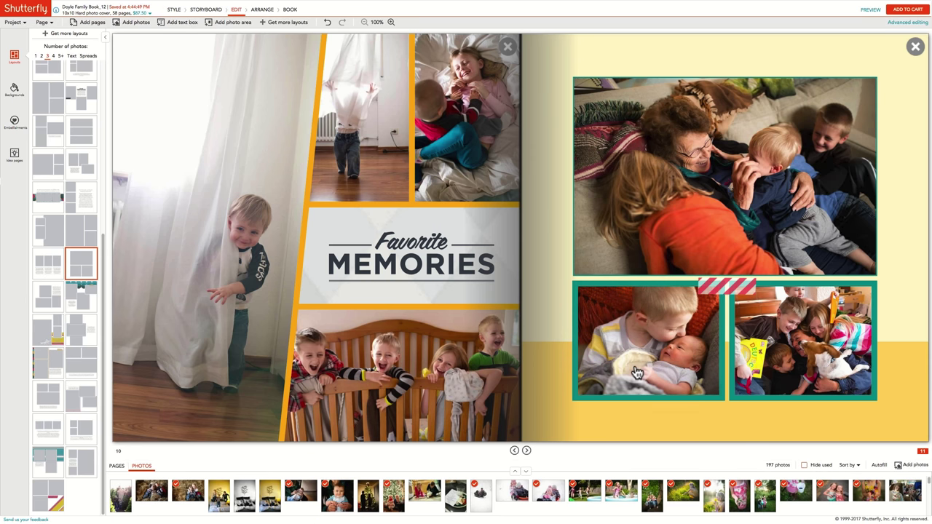
left_click(558, 304)
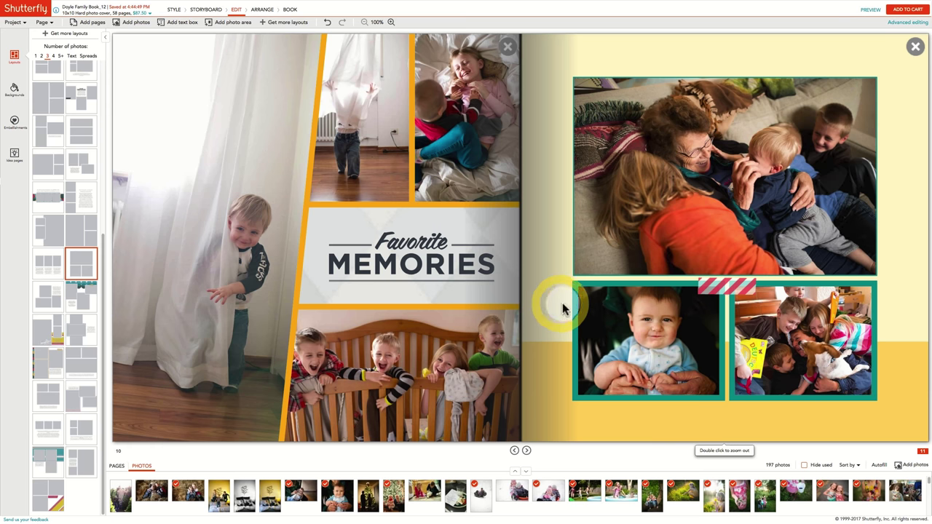
left_click(15, 93)
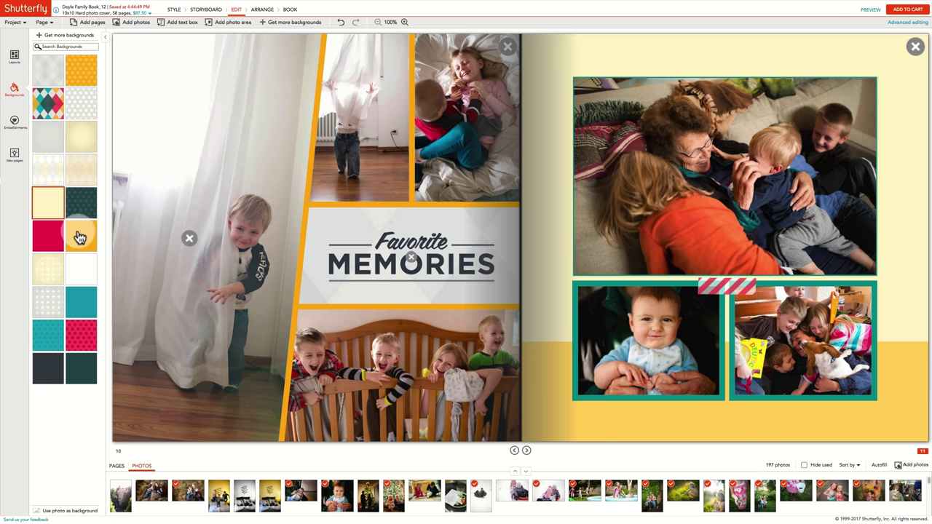
left_click(81, 77)
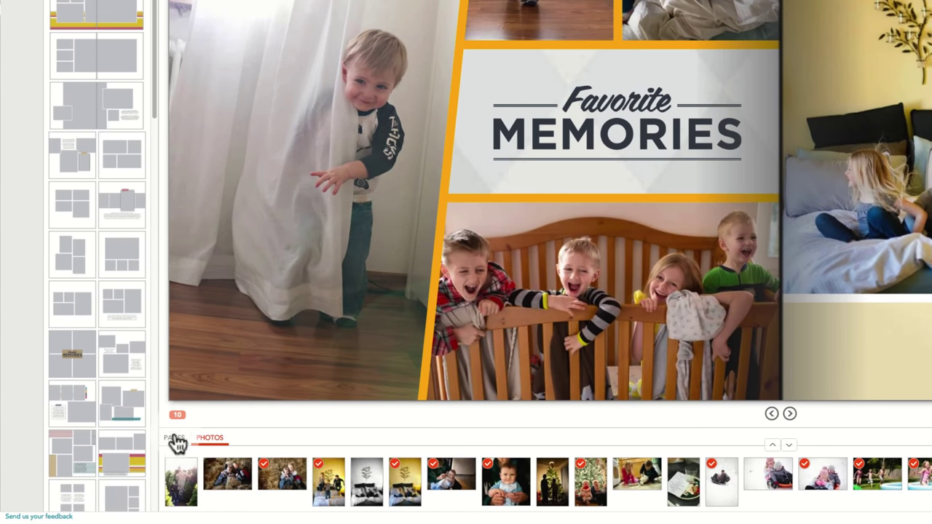
Step: In the Pages strip, drag the Favorite Memories spread from pages 10–11 to pages 16–17
left_click(174, 437)
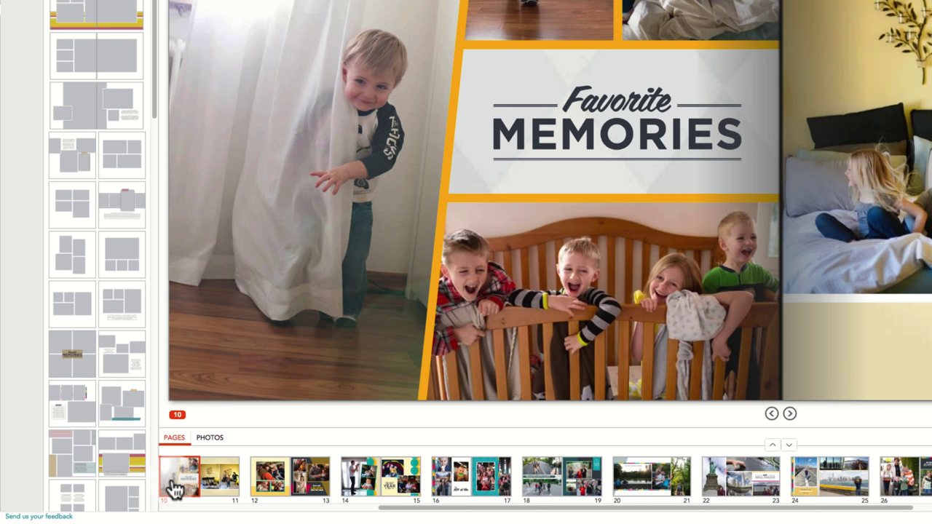
left_click_drag(175, 490, 455, 471)
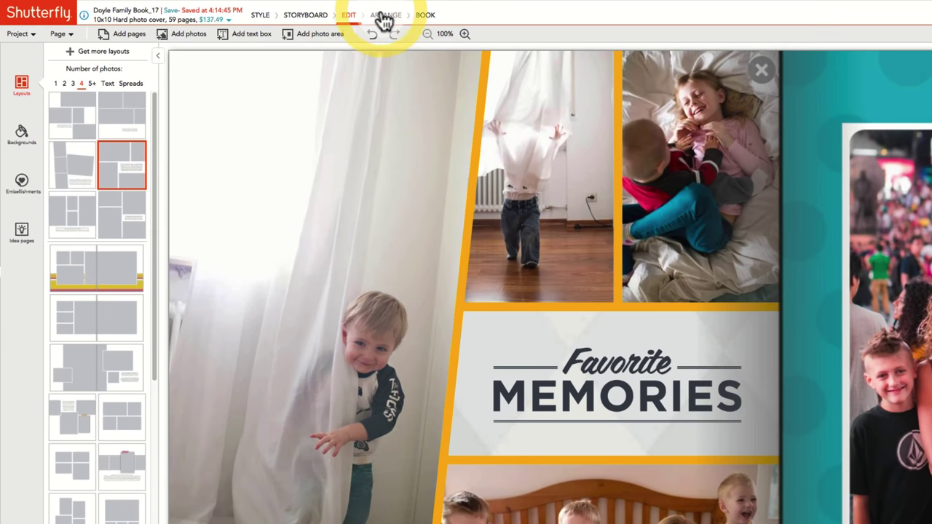
Step: In Arrange view, move spread 6–7 between spreads 50 and 51, and spread 4–5 before 32–33
left_click(383, 17)
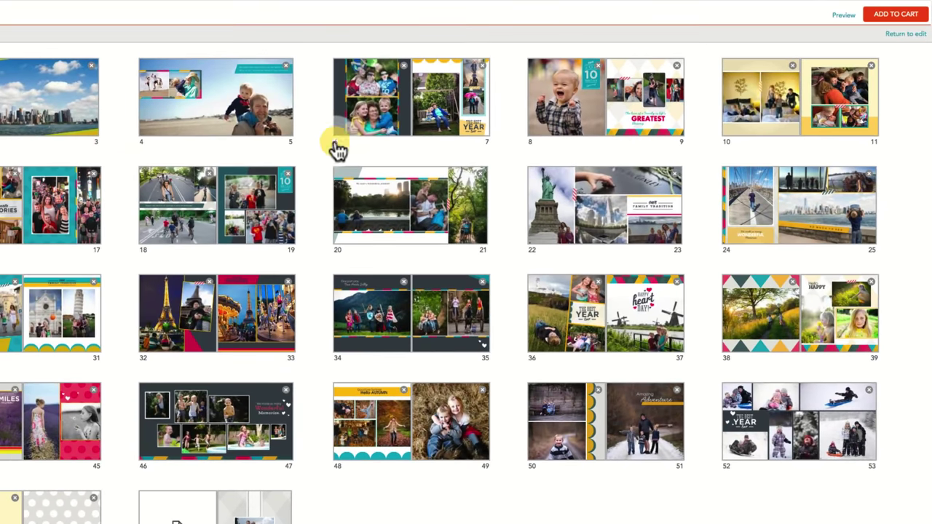
left_click(337, 149)
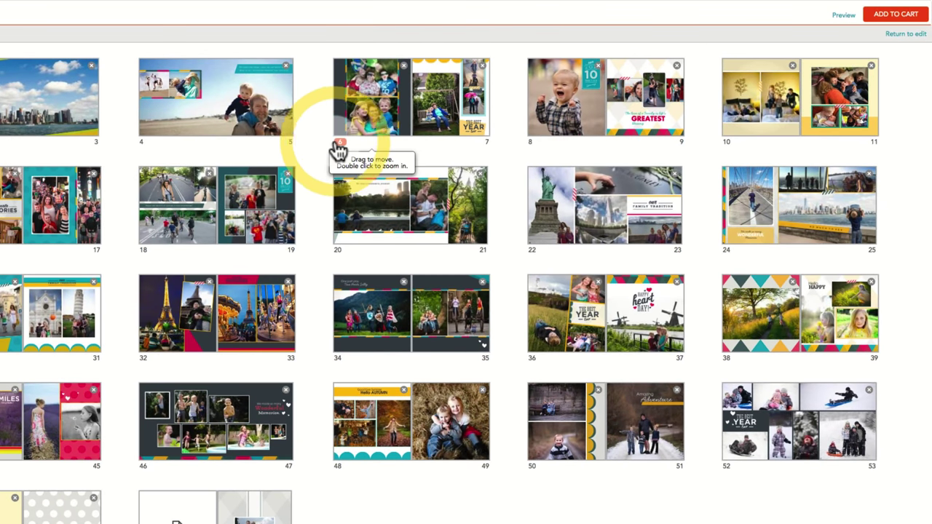
mouse_move(337, 145)
left_mouse_down()
mouse_move(474, 236)
mouse_move(557, 354)
mouse_move(599, 442)
mouse_move(593, 451)
left_mouse_up()
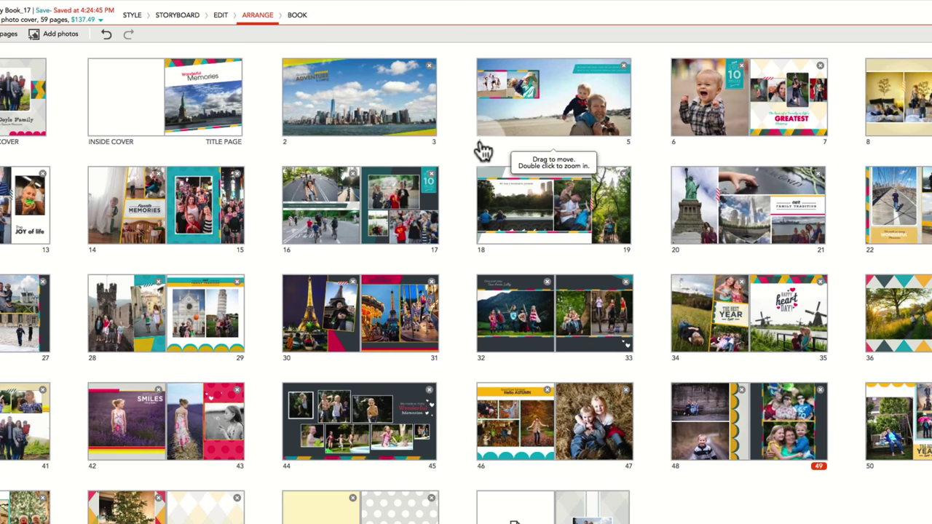
left_click(483, 149)
left_click_drag(483, 149, 464, 319)
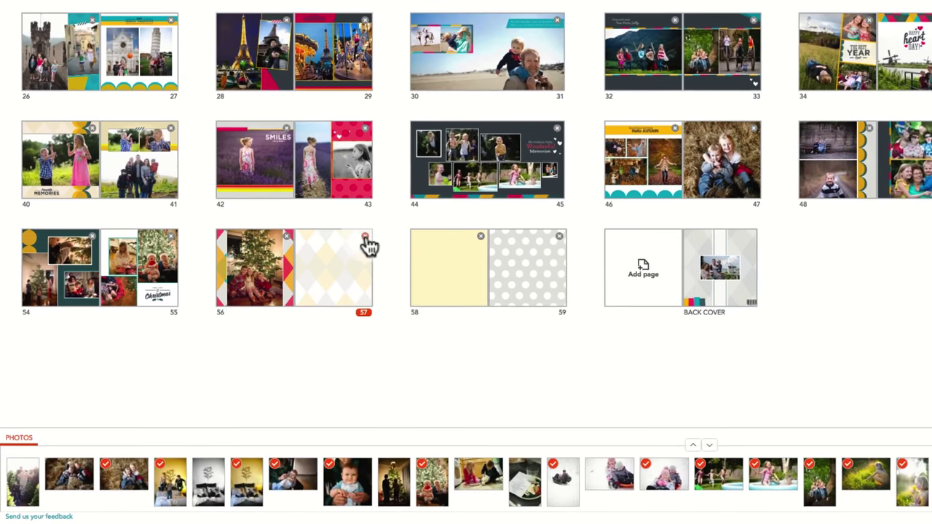
Step: Delete the patterned page 57, the plain yellow page and the grey polka-dot page
left_click(242, 333)
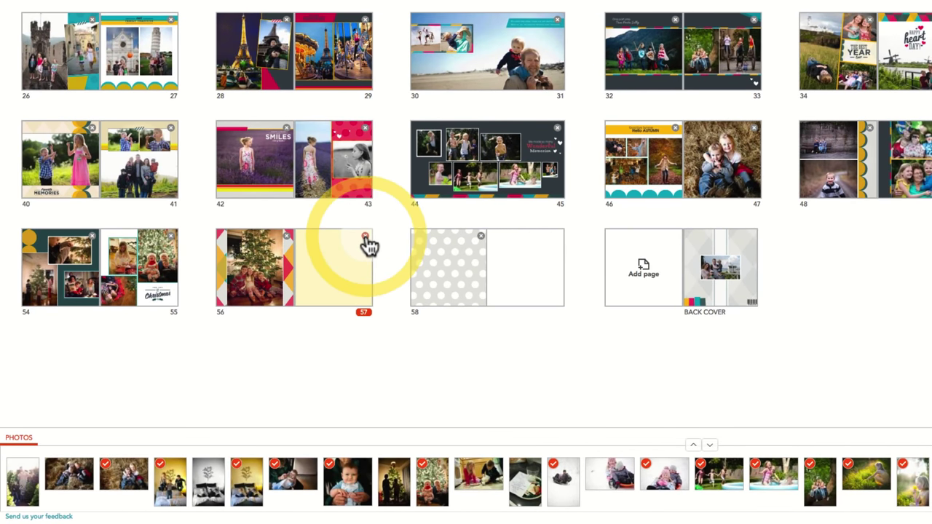
left_click(366, 238)
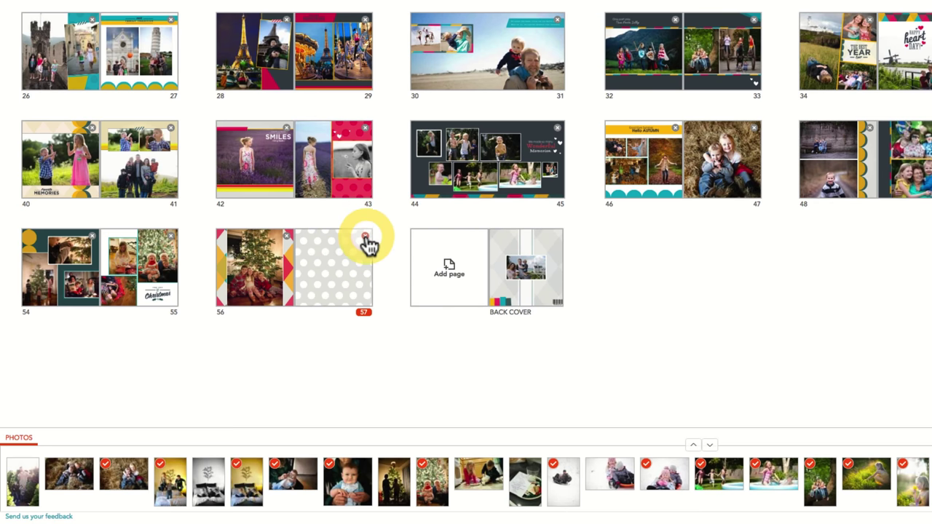
left_click(366, 239)
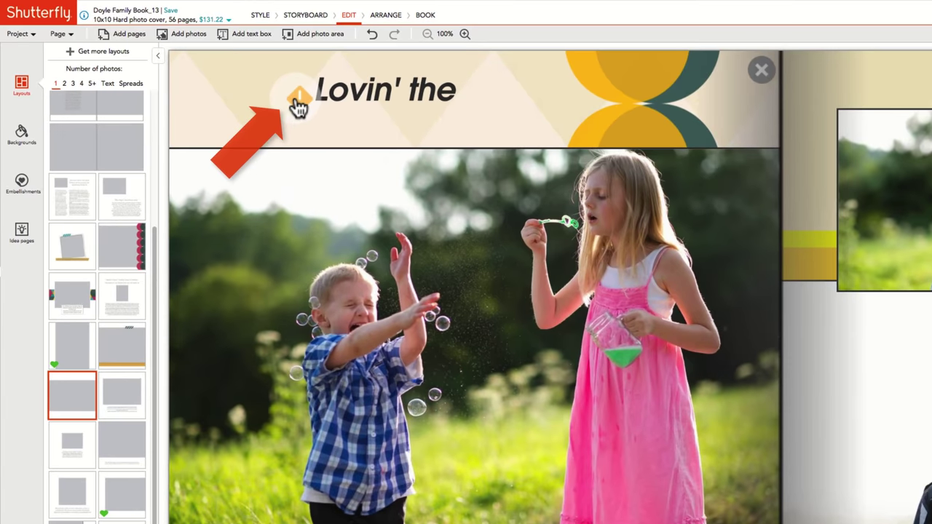
Step: On spread 46–47, finish the overflowing caption as 'We made so many' at font size 24
mouse_move(199, 65)
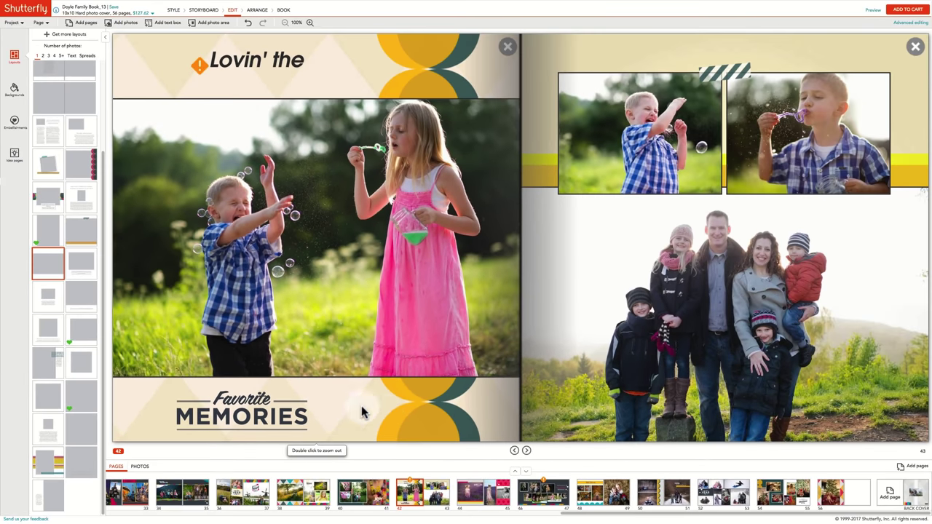
left_click(551, 499)
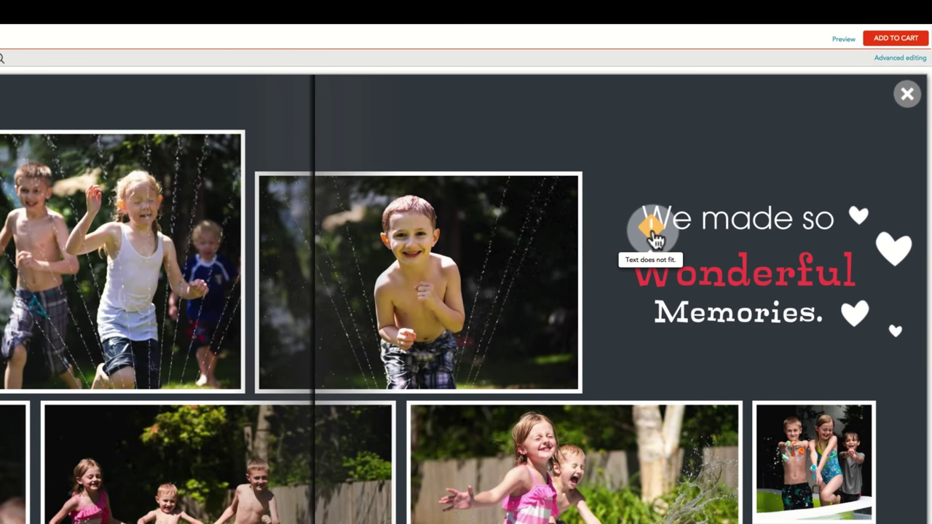
left_click(653, 233)
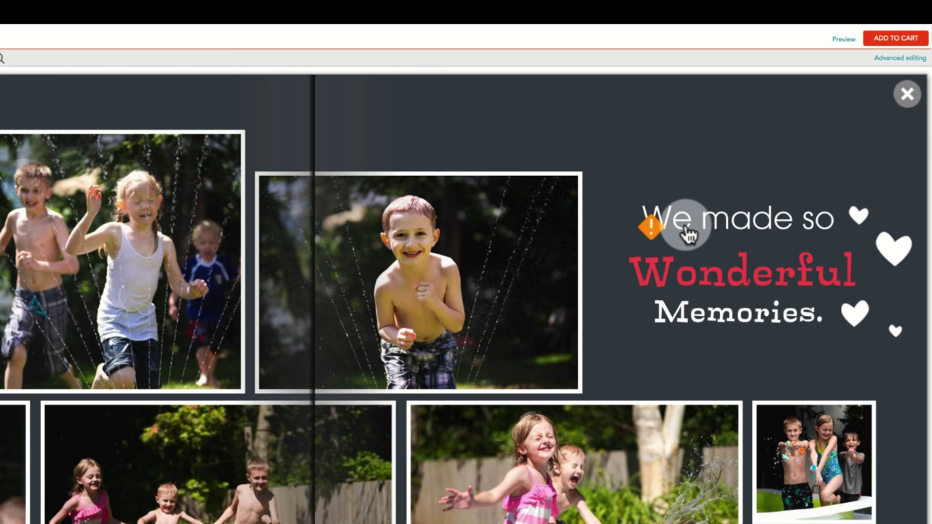
left_click(686, 225)
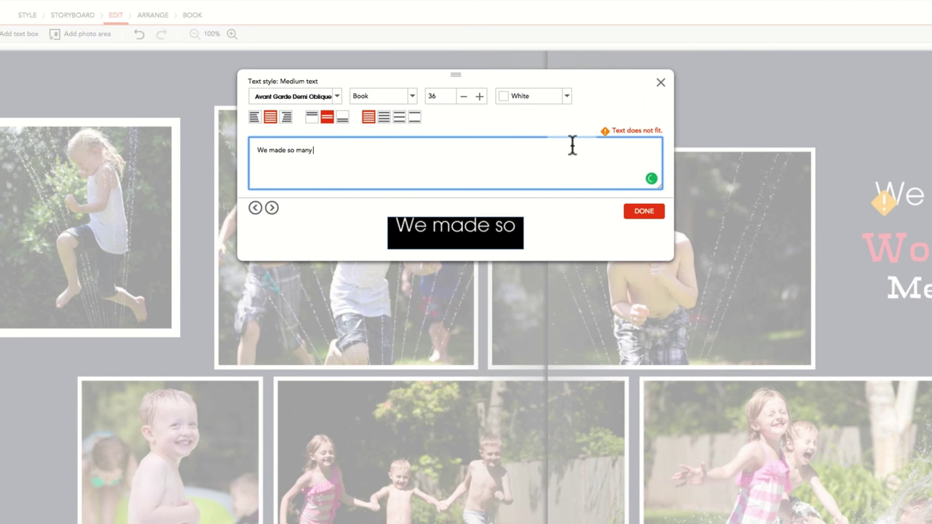
left_click(442, 96)
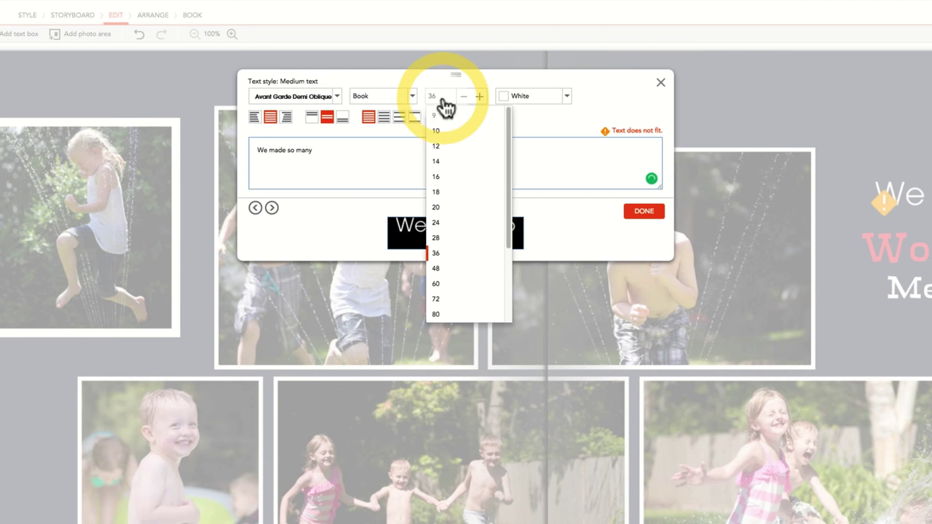
left_click(447, 223)
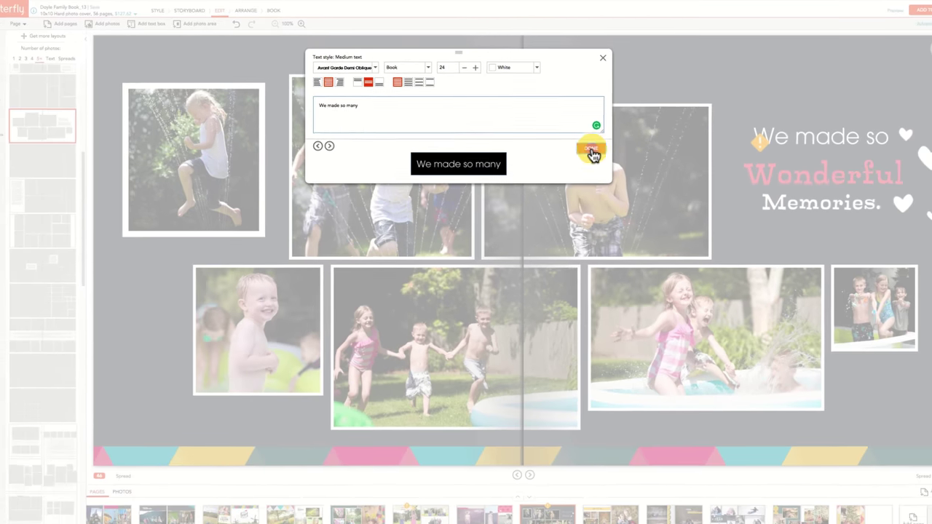
left_click(636, 204)
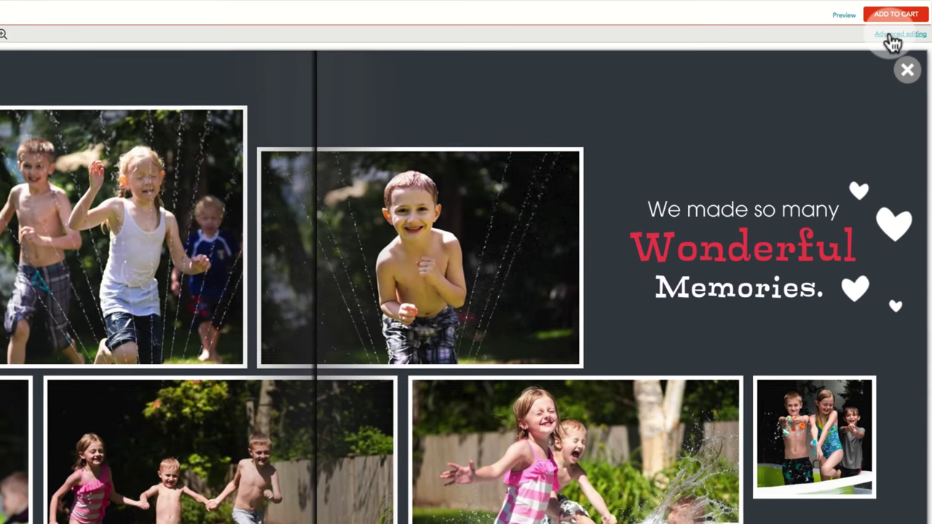
Step: With Advanced editing on, nudge the 'We made so many' caption slightly upward
left_click(905, 23)
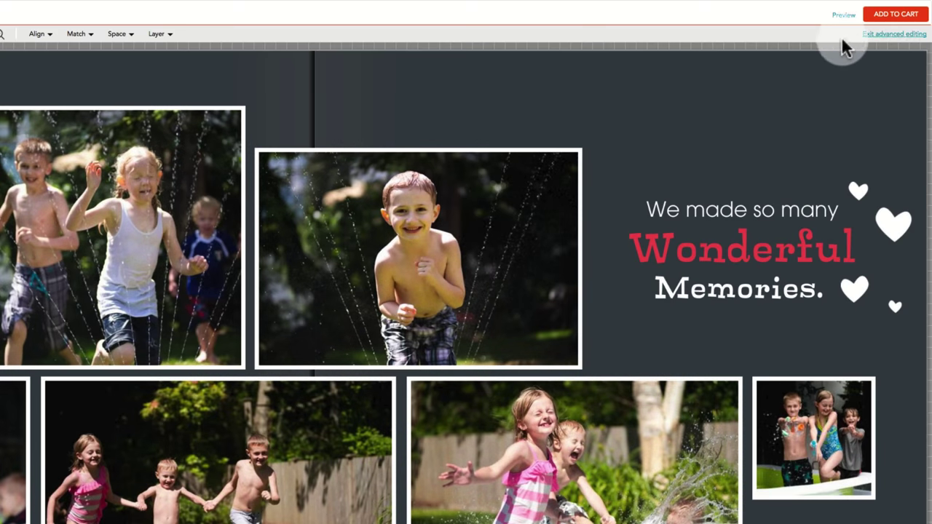
left_click(710, 217)
left_click_drag(710, 217, 712, 202)
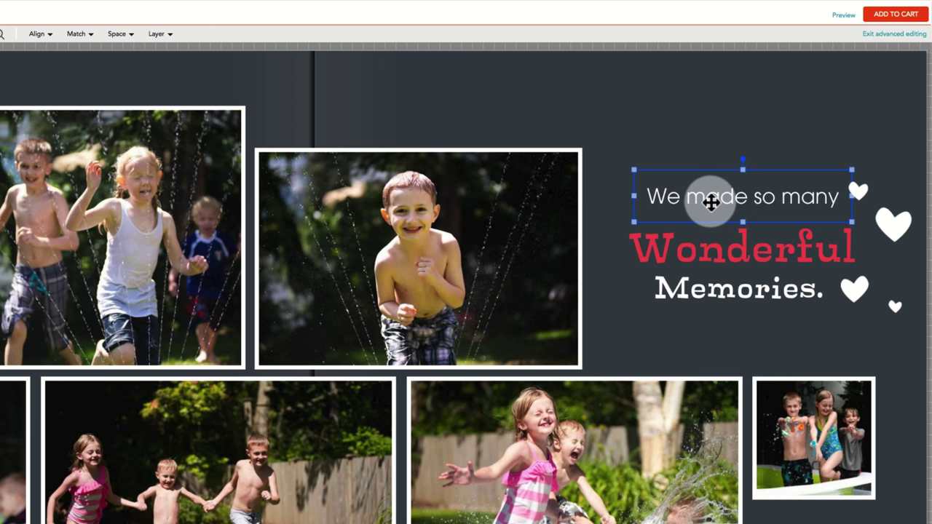
left_click(697, 129)
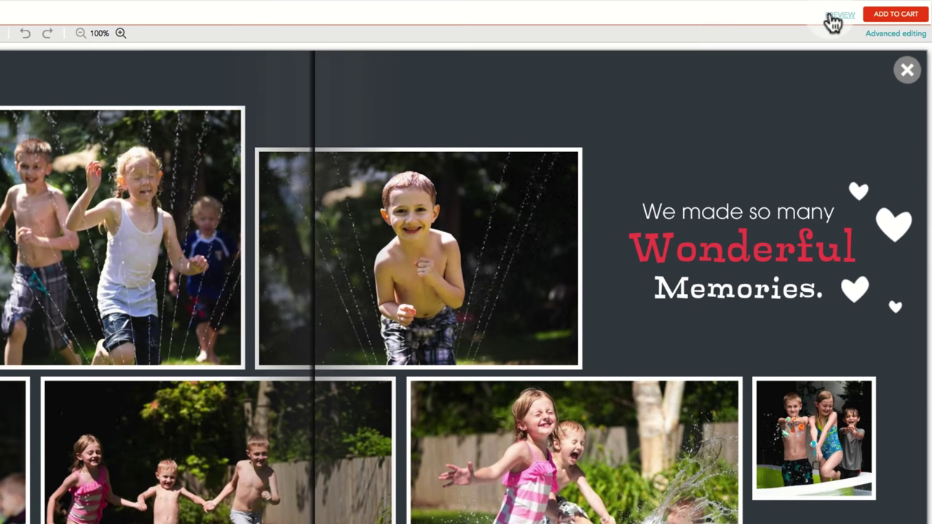
left_click(833, 20)
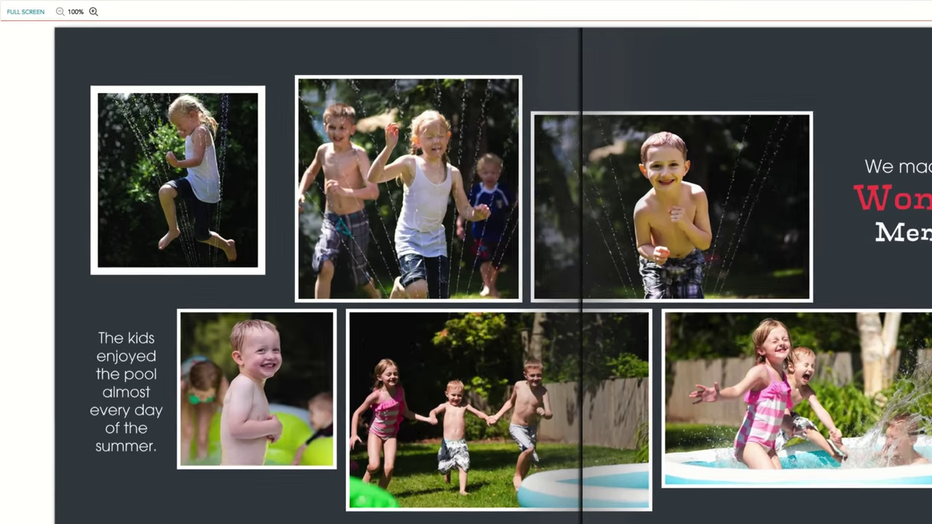
left_click(220, 33)
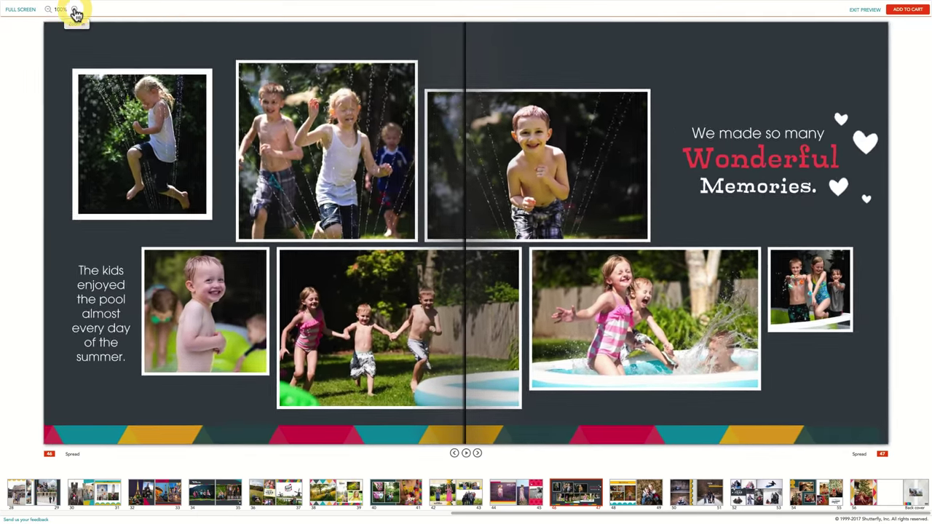
left_click(112, 13)
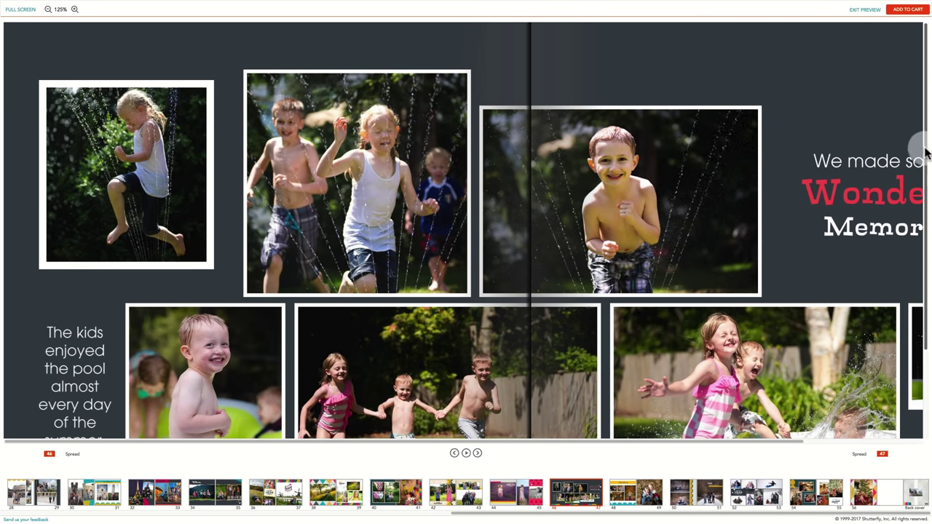
left_click_drag(926, 152, 930, 249)
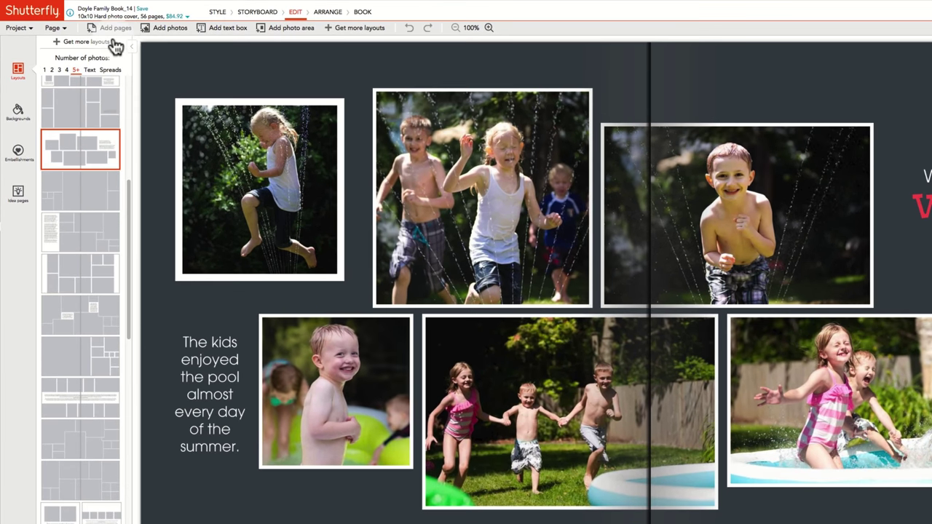
Step: Export the entire book to PDF from the Project menu
left_click(21, 24)
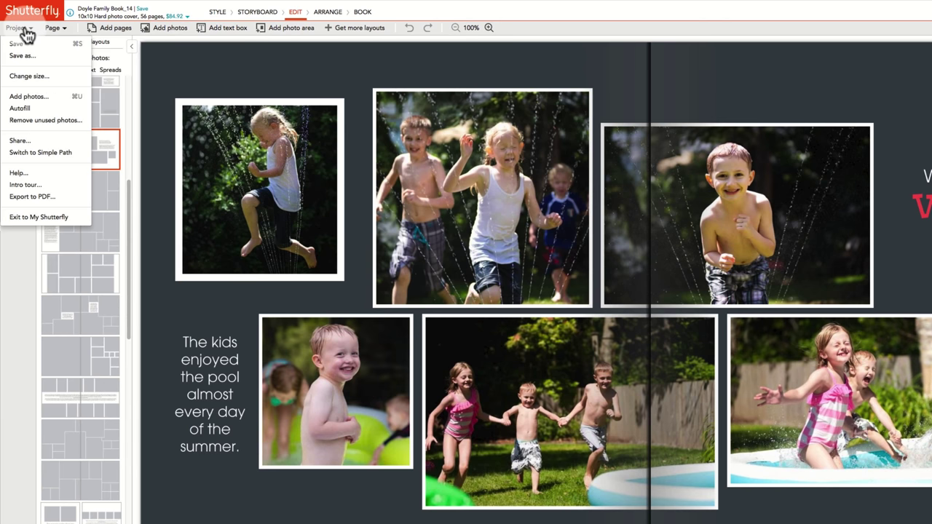
left_click(32, 197)
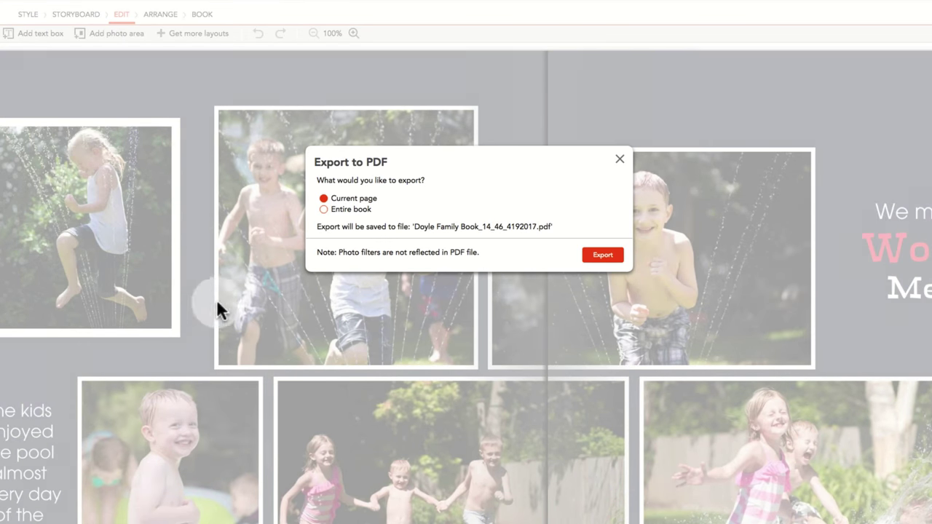
left_click(323, 210)
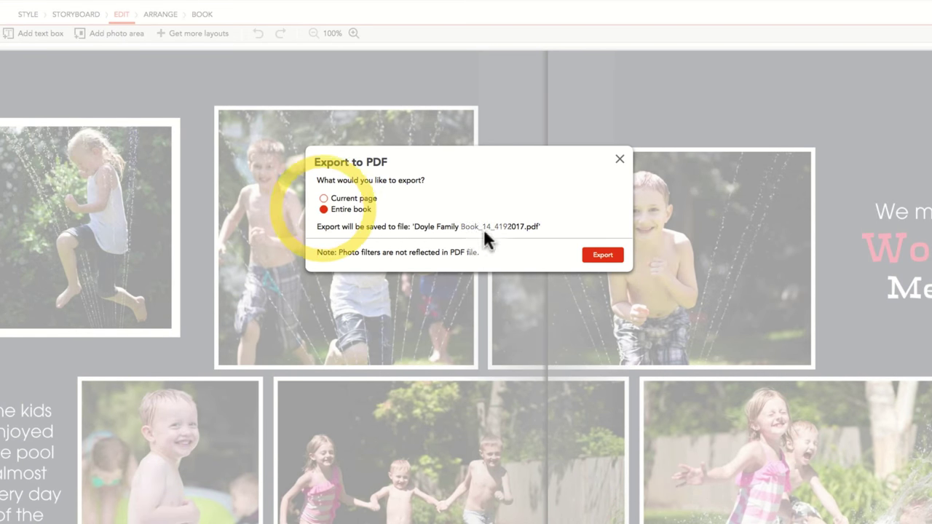
left_click(596, 262)
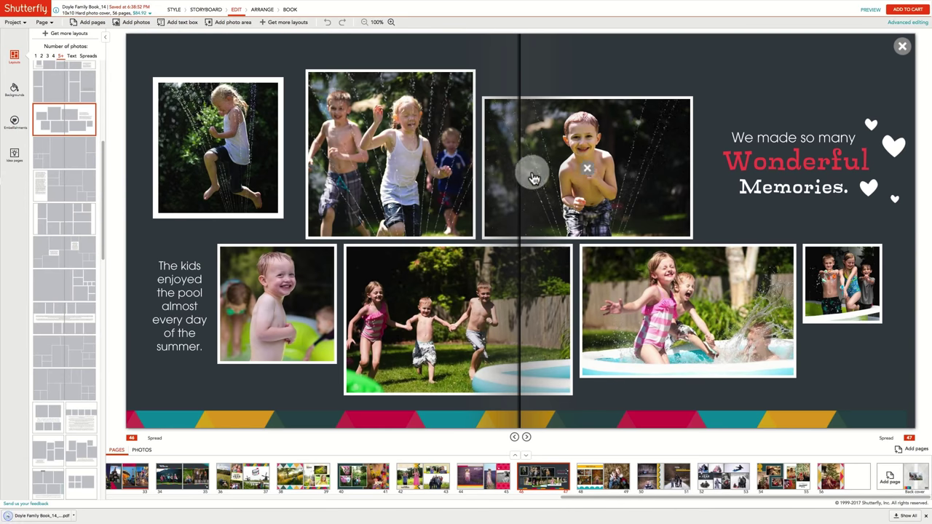
Step: Open the exported Doyle Family Book_15 PDF from the downloads bar and scroll through its pages
left_click(41, 517)
scroll(864, 264, "down", 5)
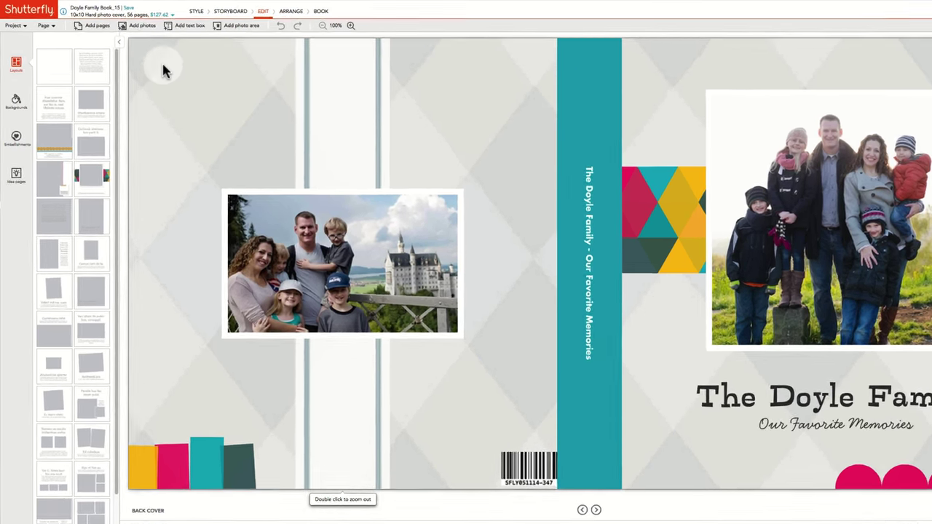
Step: Save a copy of the project named Doyle Family Book_15_8x8
left_click(13, 23)
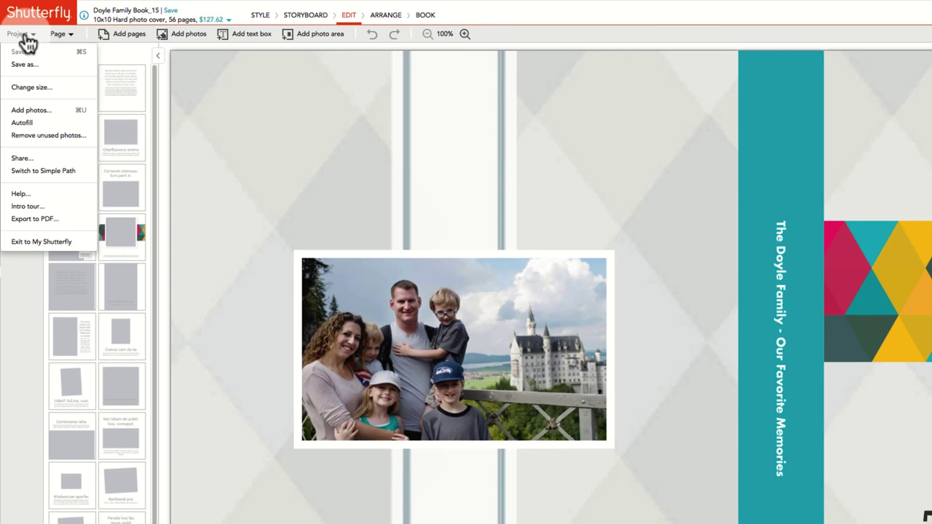
left_click(25, 64)
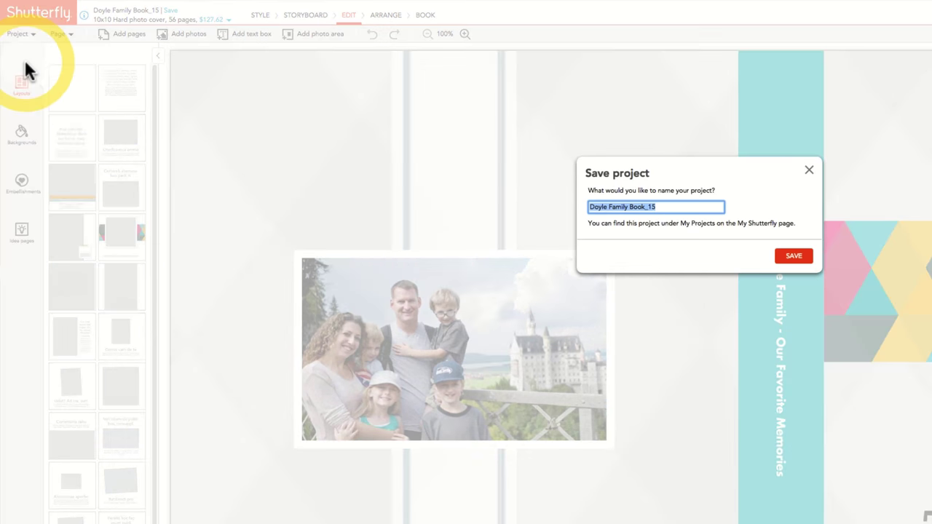
left_click(662, 207)
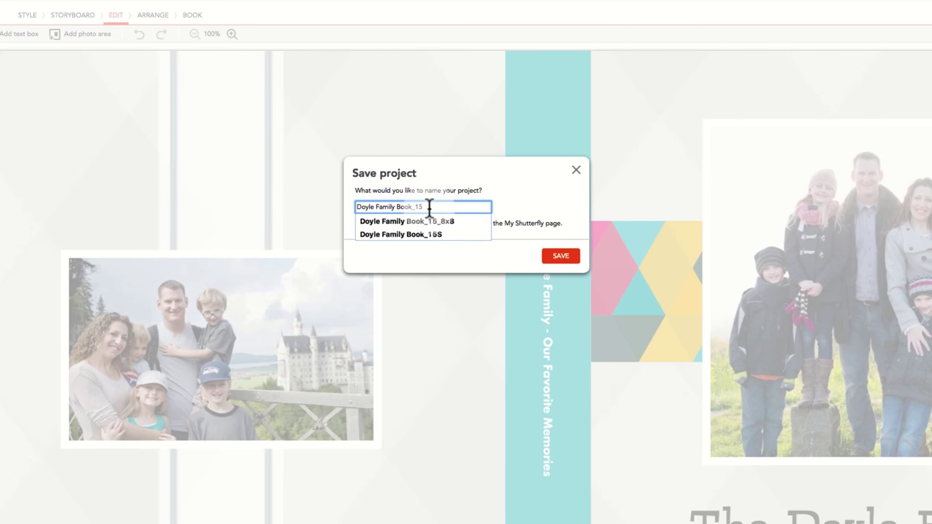
type("_8x8")
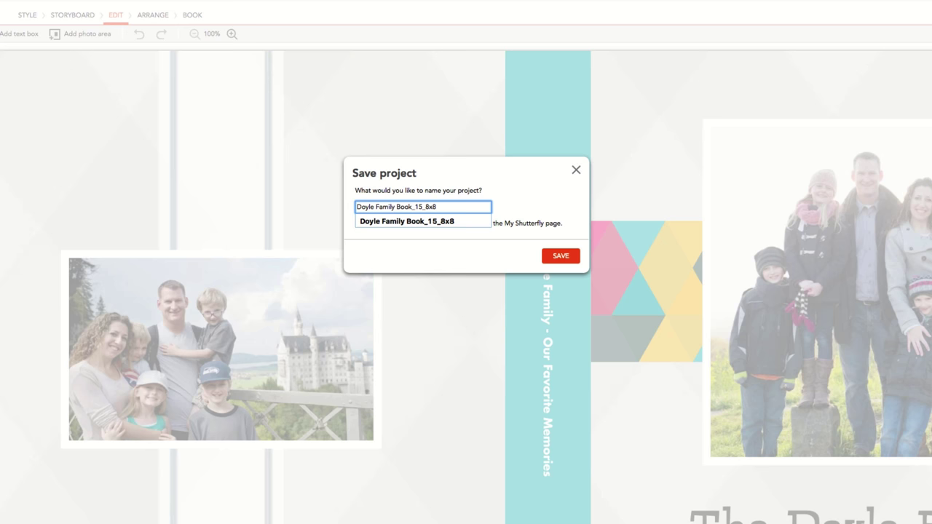
type("15_8x8")
left_click(561, 255)
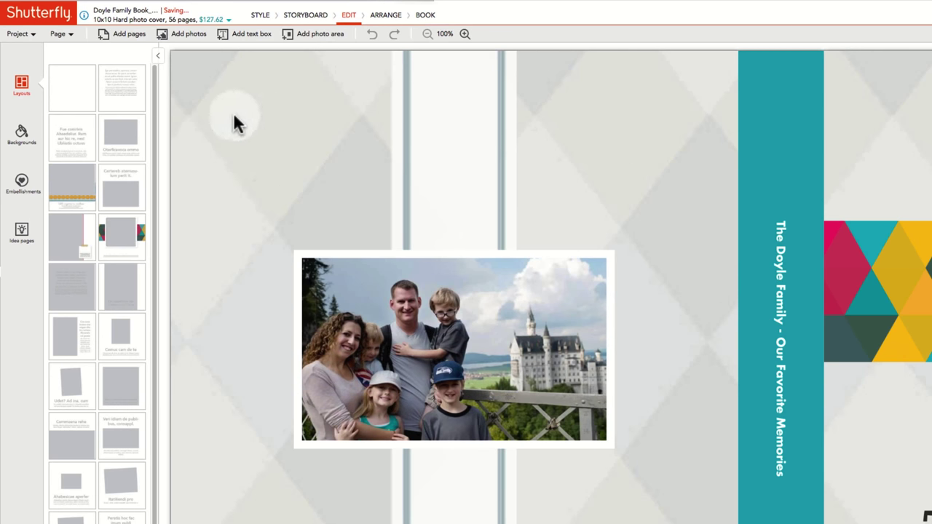
Step: Change the book size to 8x8
left_click(20, 37)
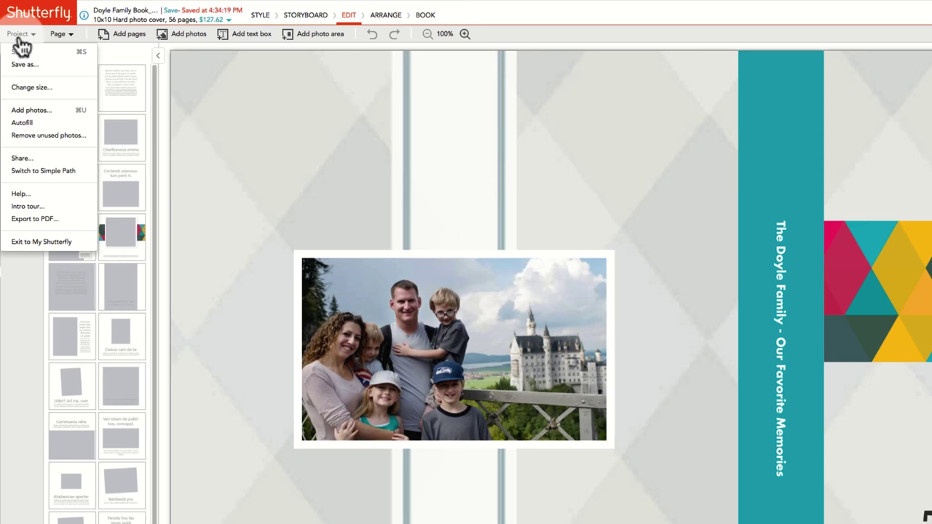
left_click(31, 88)
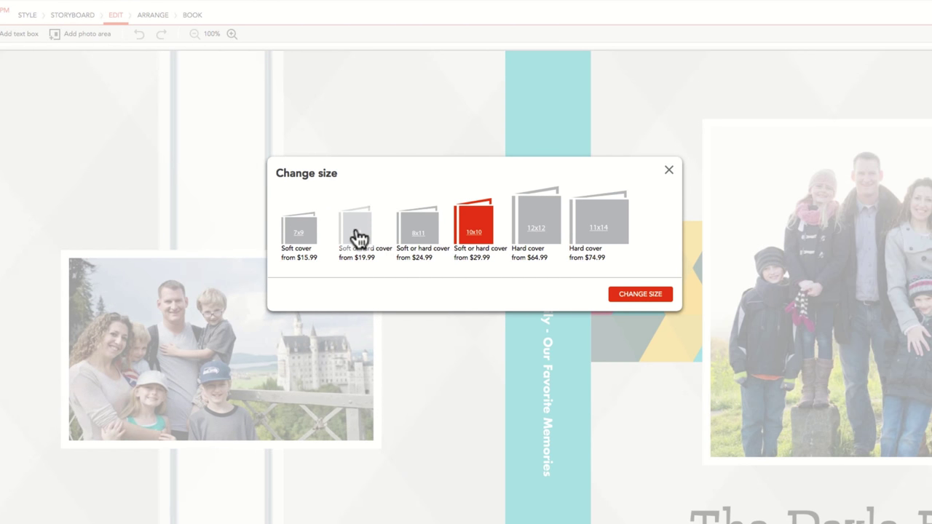
left_click(359, 222)
left_click(626, 293)
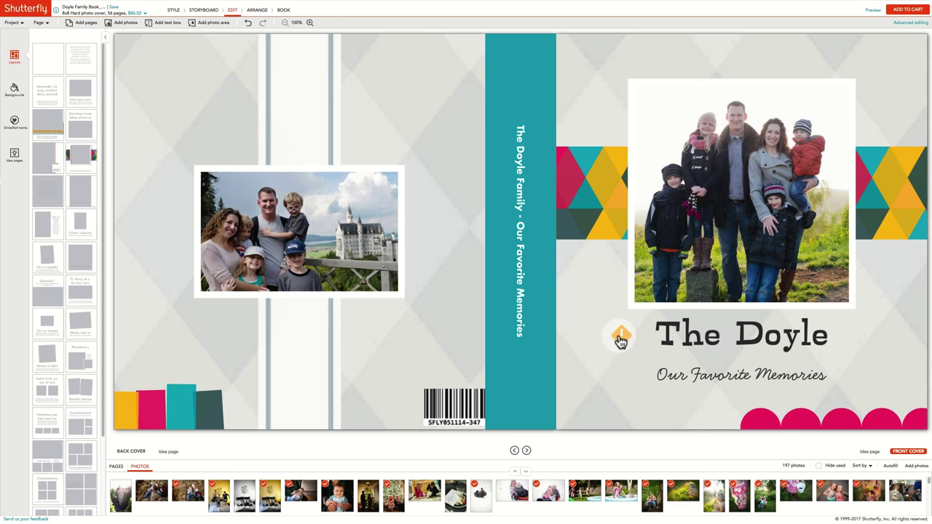
Step: Set the cover title 'The Doyle Family' to font size 36
mouse_move(620, 339)
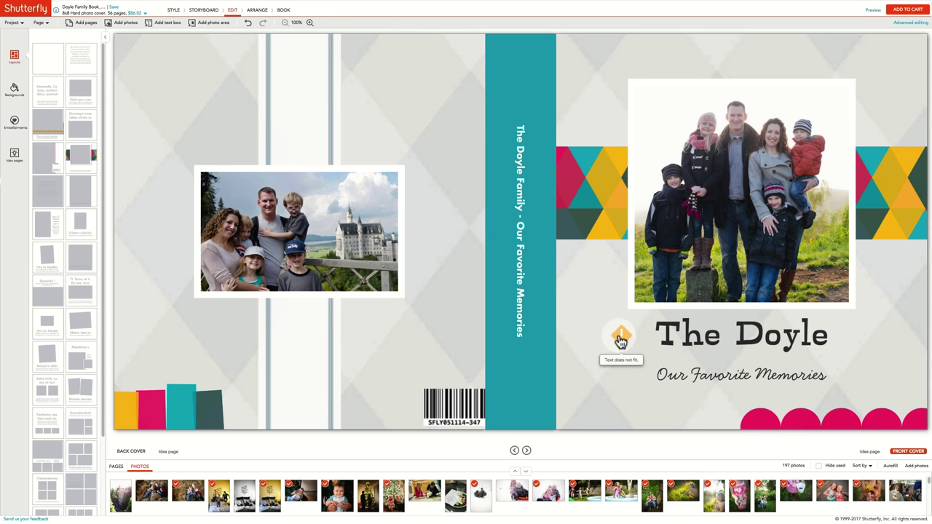
left_click(688, 344)
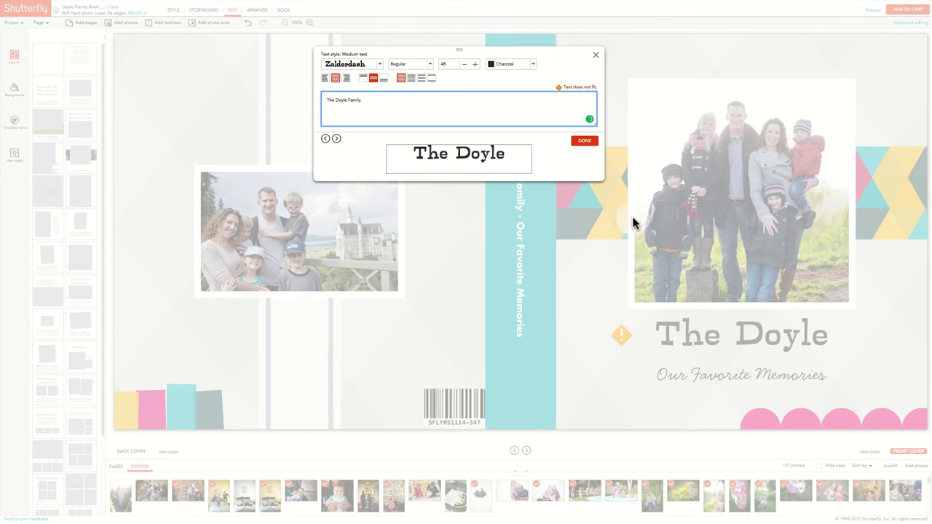
left_click(448, 65)
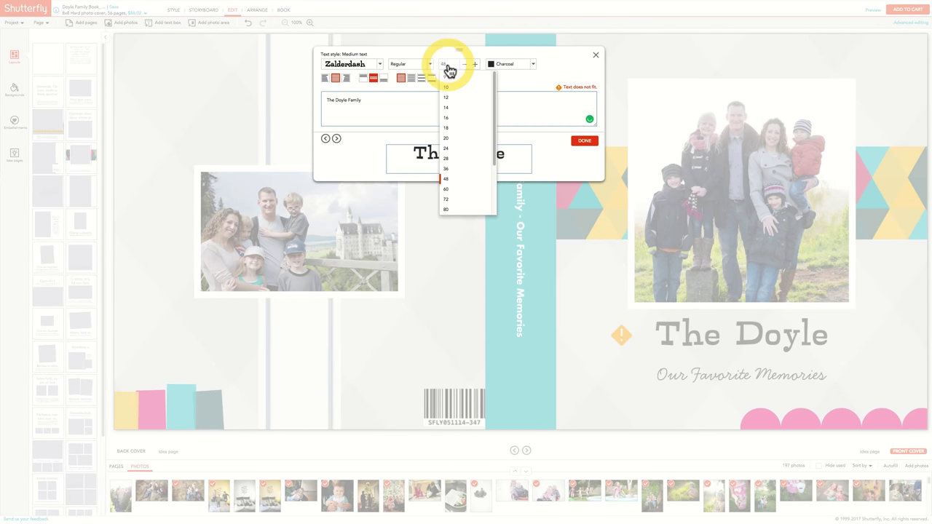
left_click(449, 173)
left_click(583, 142)
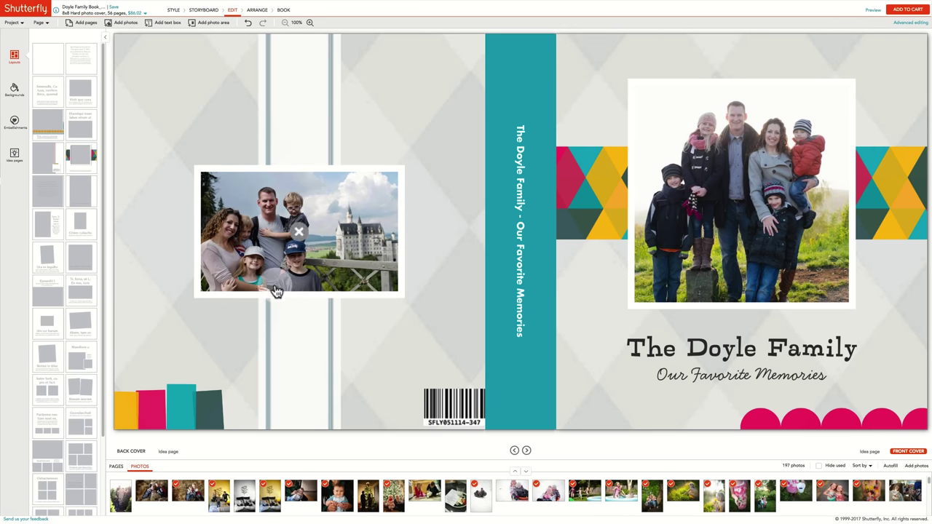
Step: Save the 8x8 project and exit to My Shutterfly
left_click(119, 467)
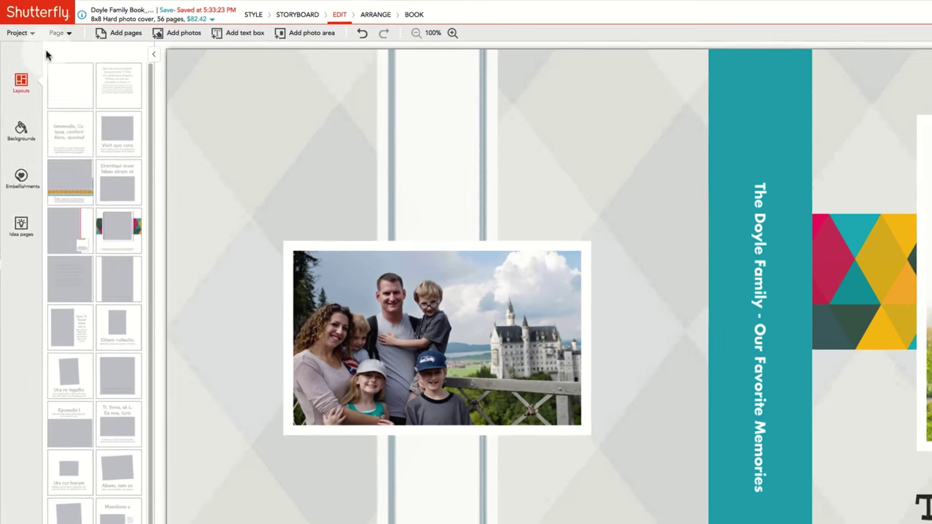
left_click(16, 23)
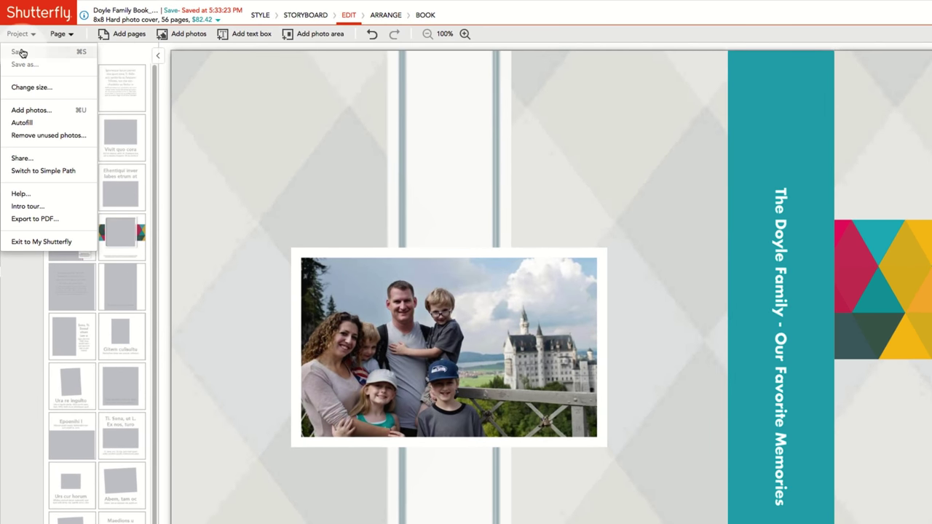
left_click(19, 54)
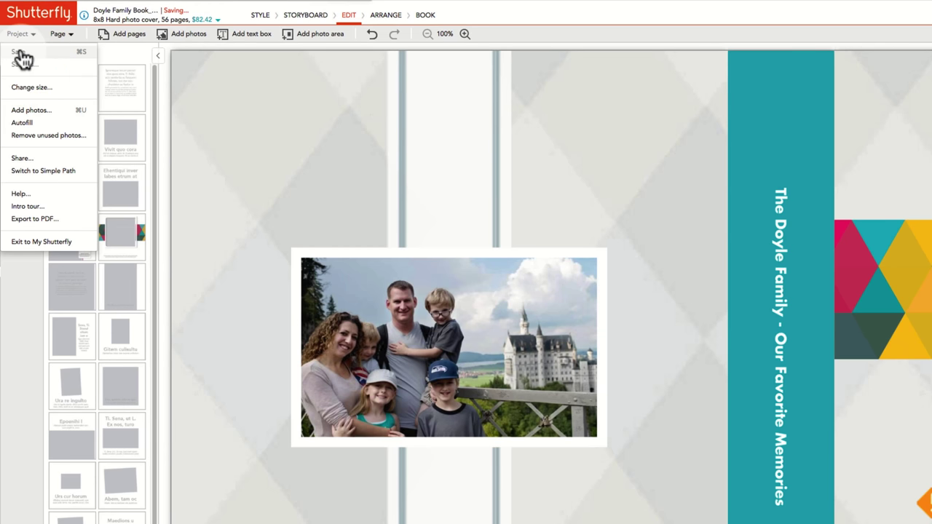
left_click(38, 245)
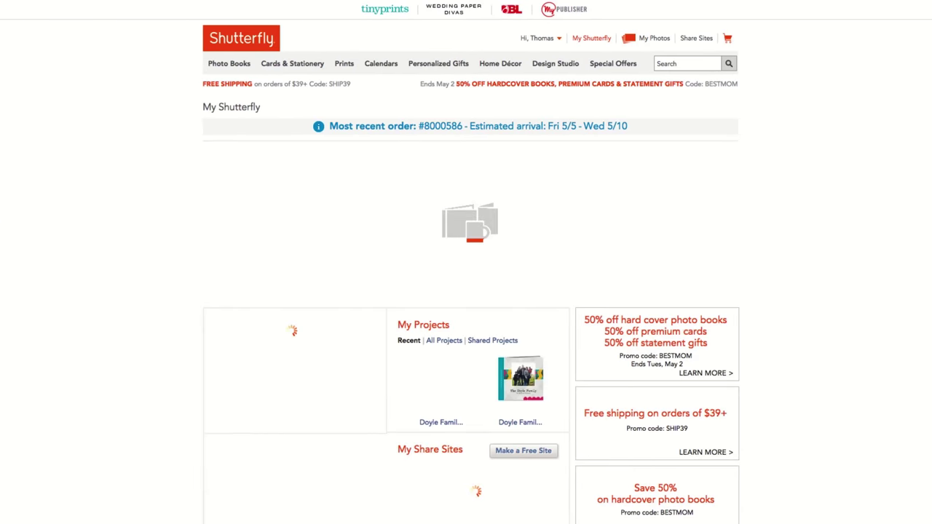
Step: Open All Projects on My Shutterfly to reach the 10x10 Doyle Family Book_16
left_click(436, 340)
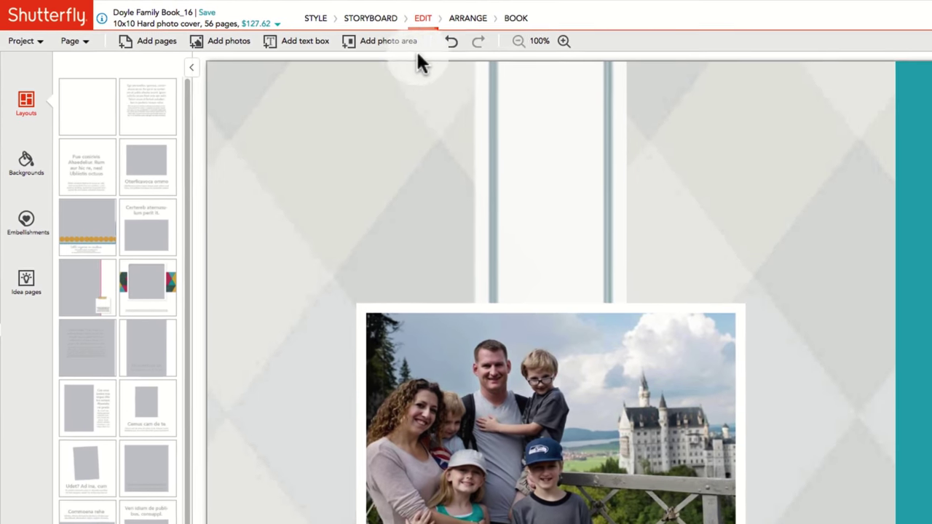
Step: Switch to the BOOK step to show cover and paper type choices
left_click(283, 10)
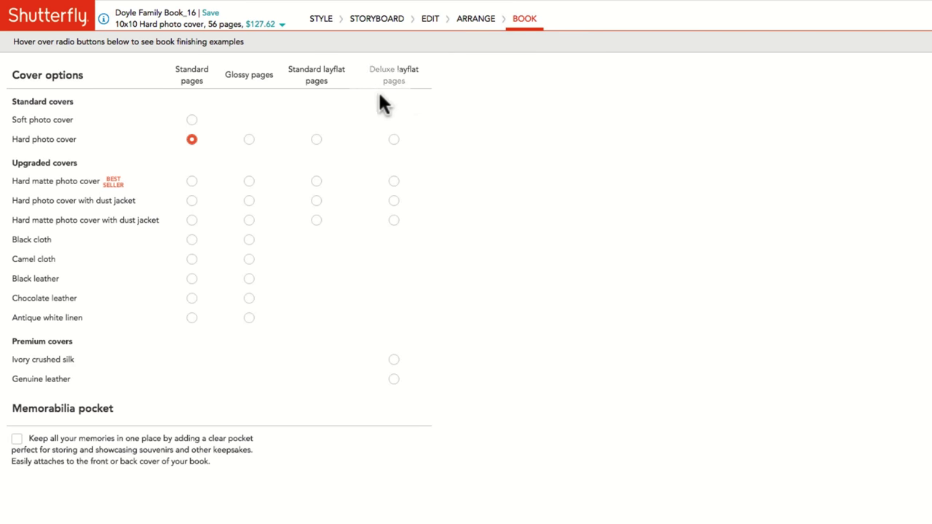
Step: Pick hard matte cover with glossy pages, leave out the memorabilia pocket, and check the $152.61 price
left_click(249, 182)
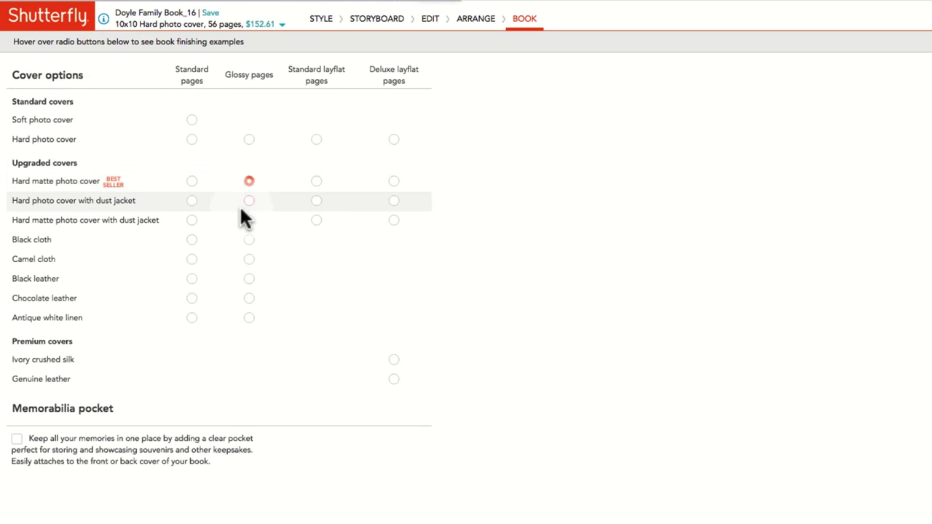
left_click(16, 440)
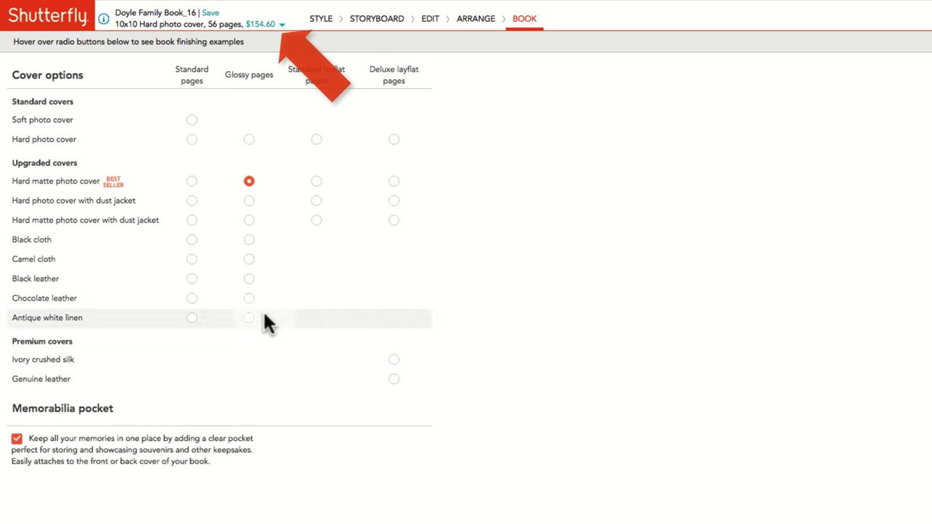
left_click(261, 26)
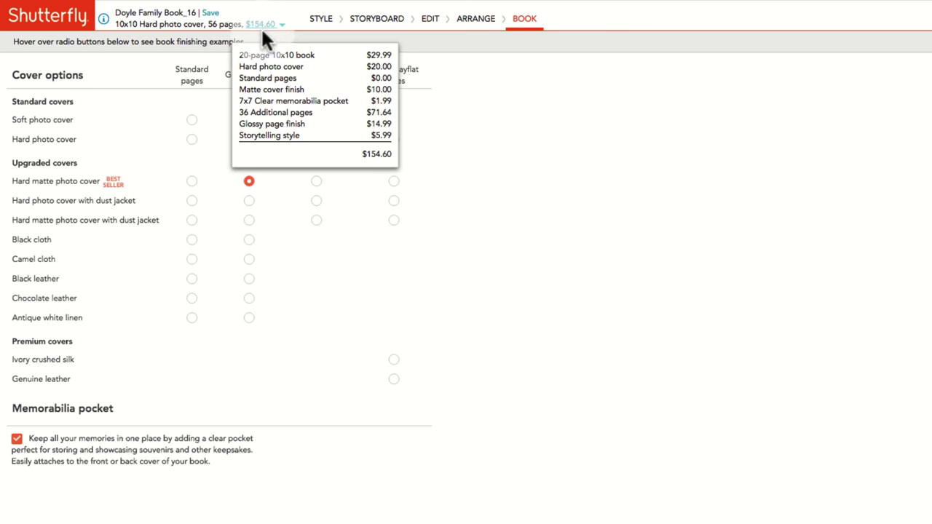
left_click(16, 441)
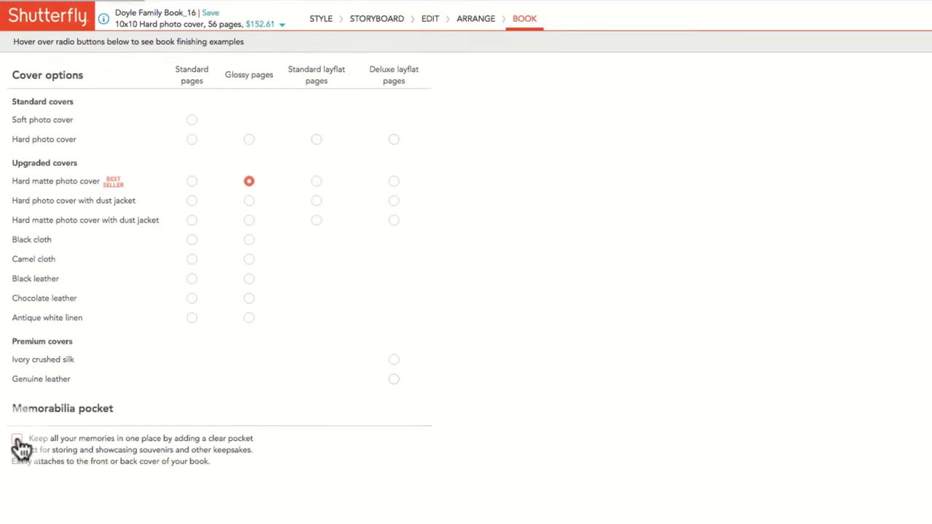